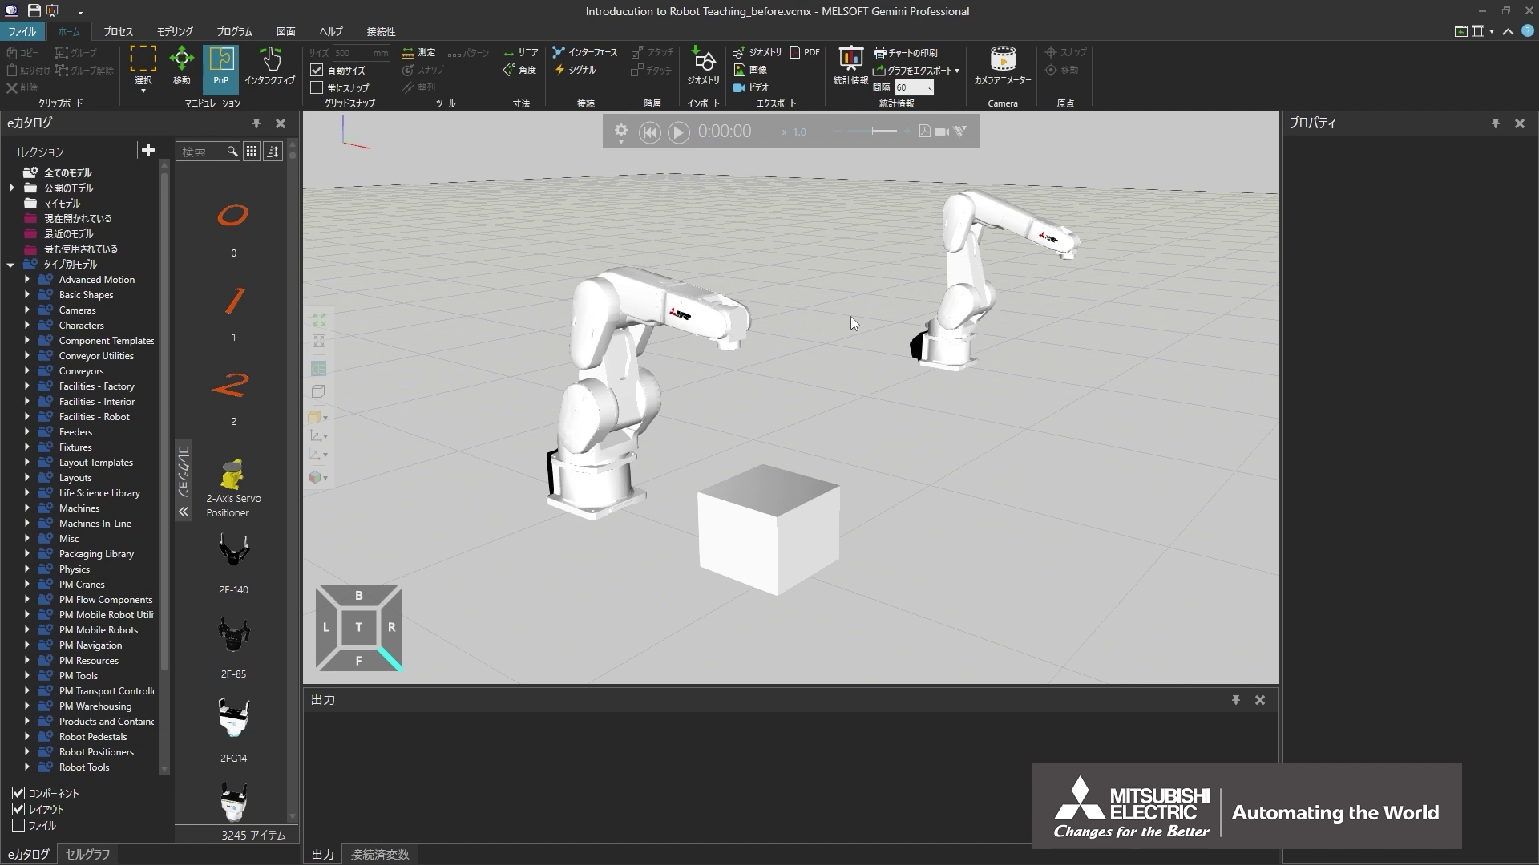
- Select the front robot for programming, rotate its joint J1 to about -11°, and reset the robot's pose
{"action": "left_click", "coordinate": [247, 31]}
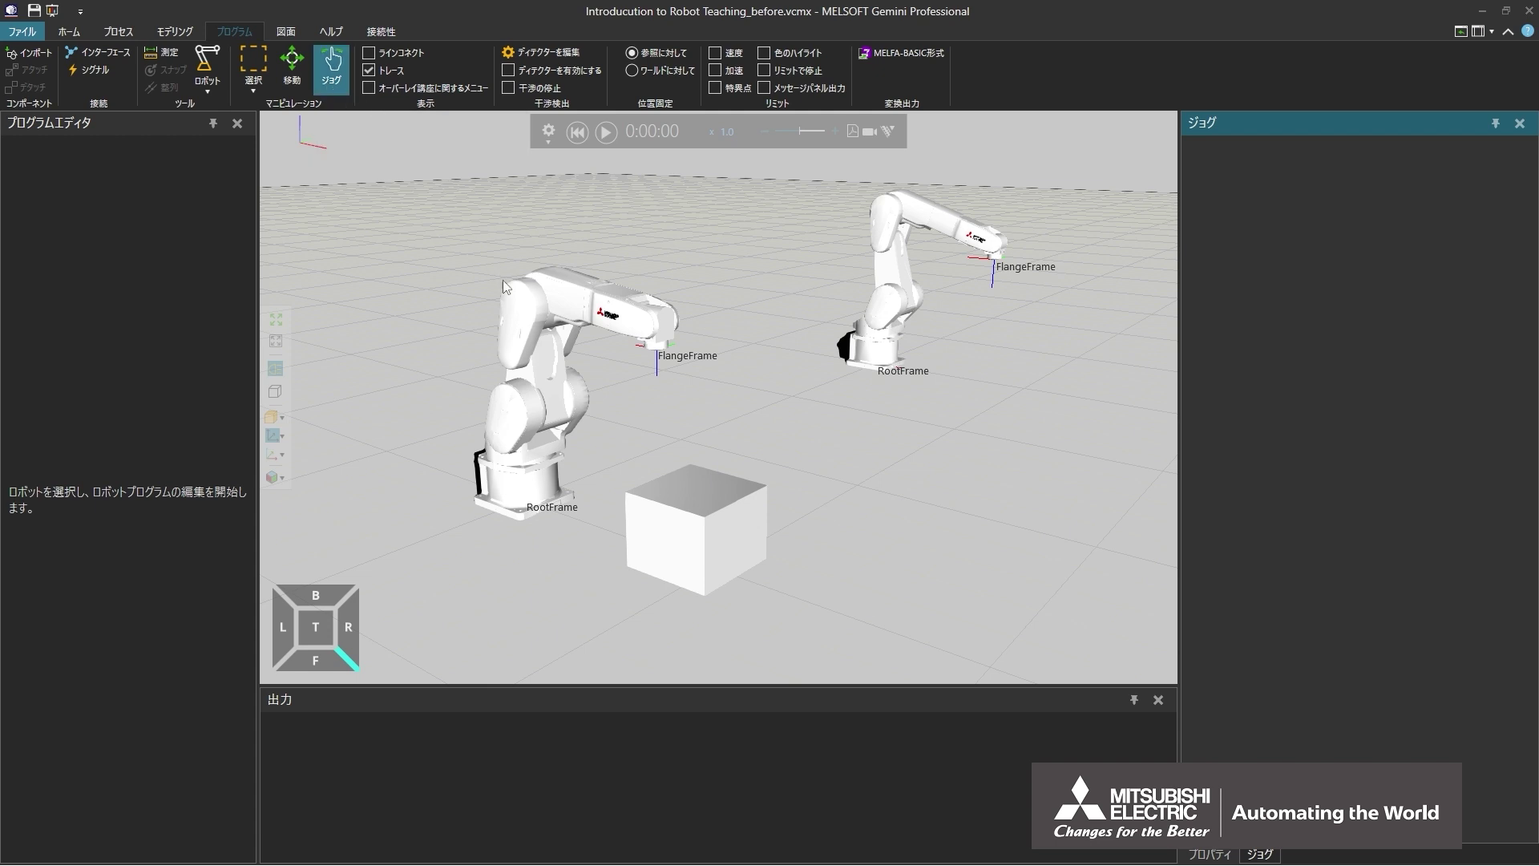
{"action": "left_click", "coordinate": [521, 319]}
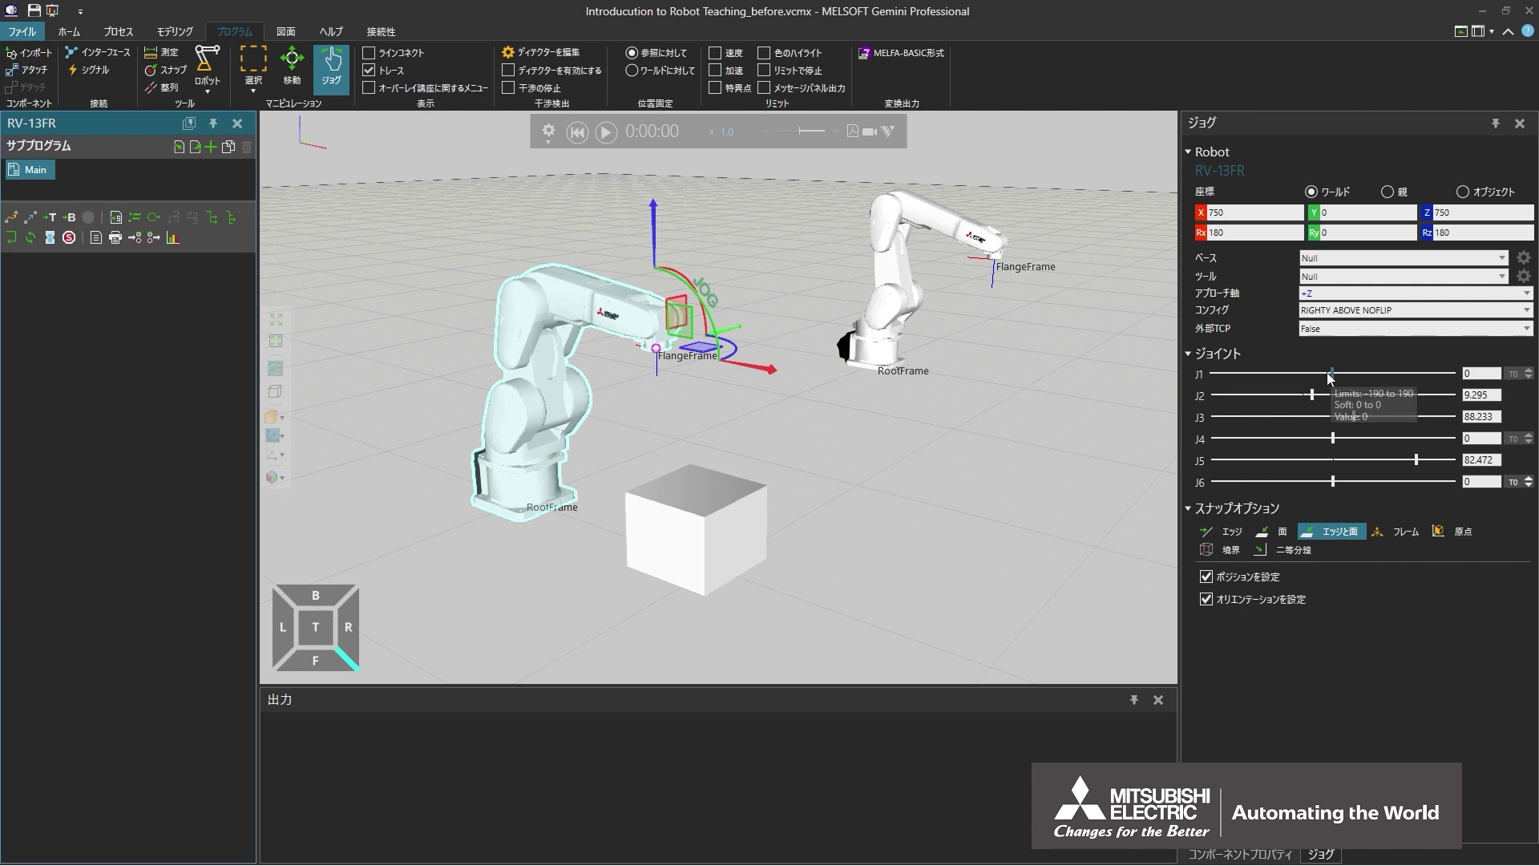
{"action": "mouse_move", "coordinate": [1333, 372]}
{"action": "left_mouse_down"}
{"action": "mouse_move", "coordinate": [1315, 374]}
{"action": "mouse_move", "coordinate": [1358, 381]}
{"action": "mouse_move", "coordinate": [1328, 380]}
{"action": "left_mouse_up"}
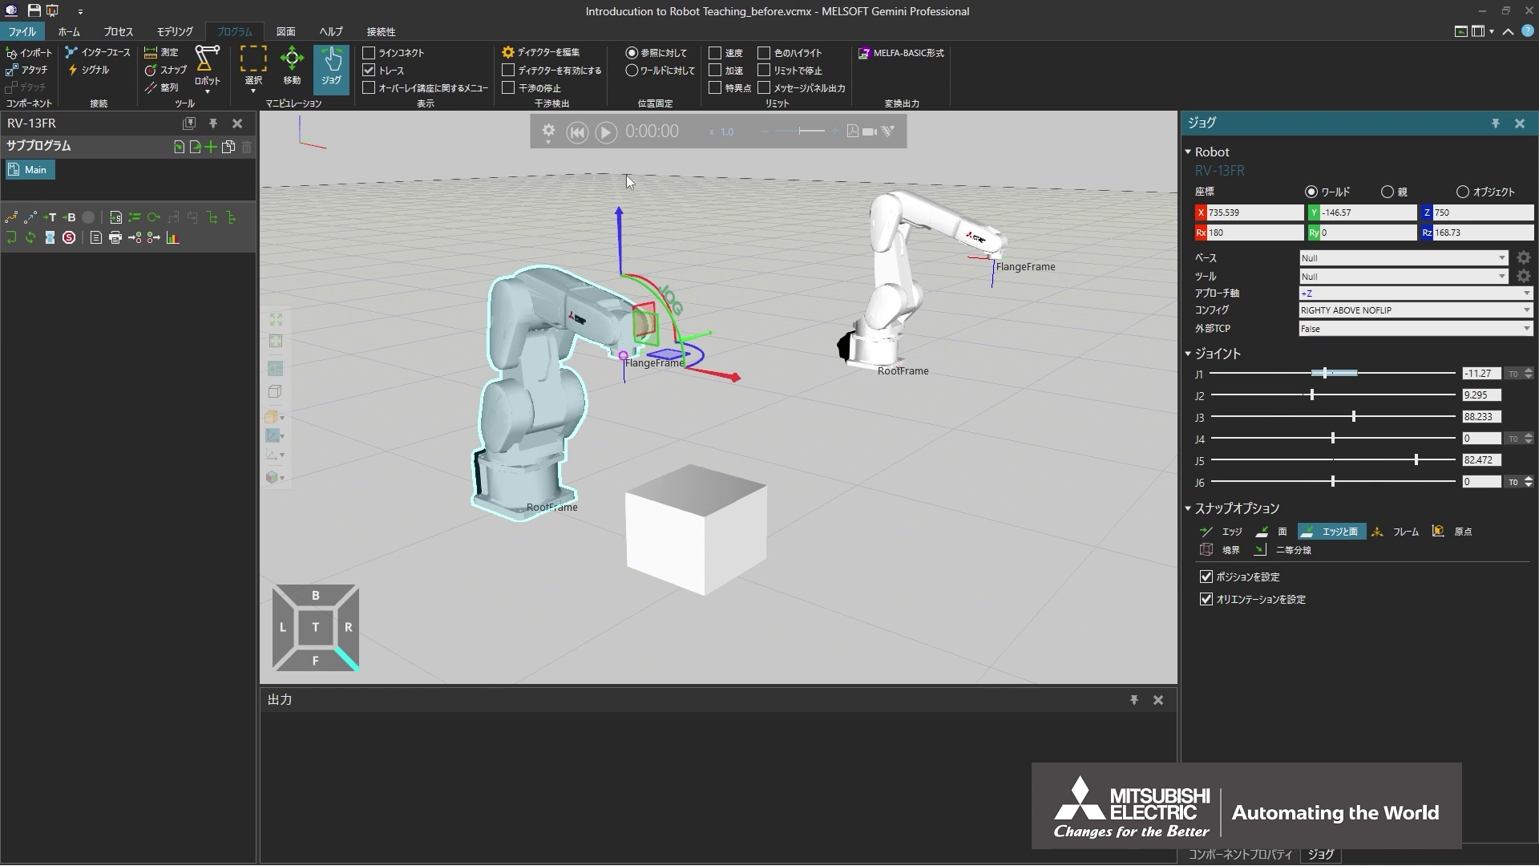
{"action": "left_click", "coordinate": [576, 132]}
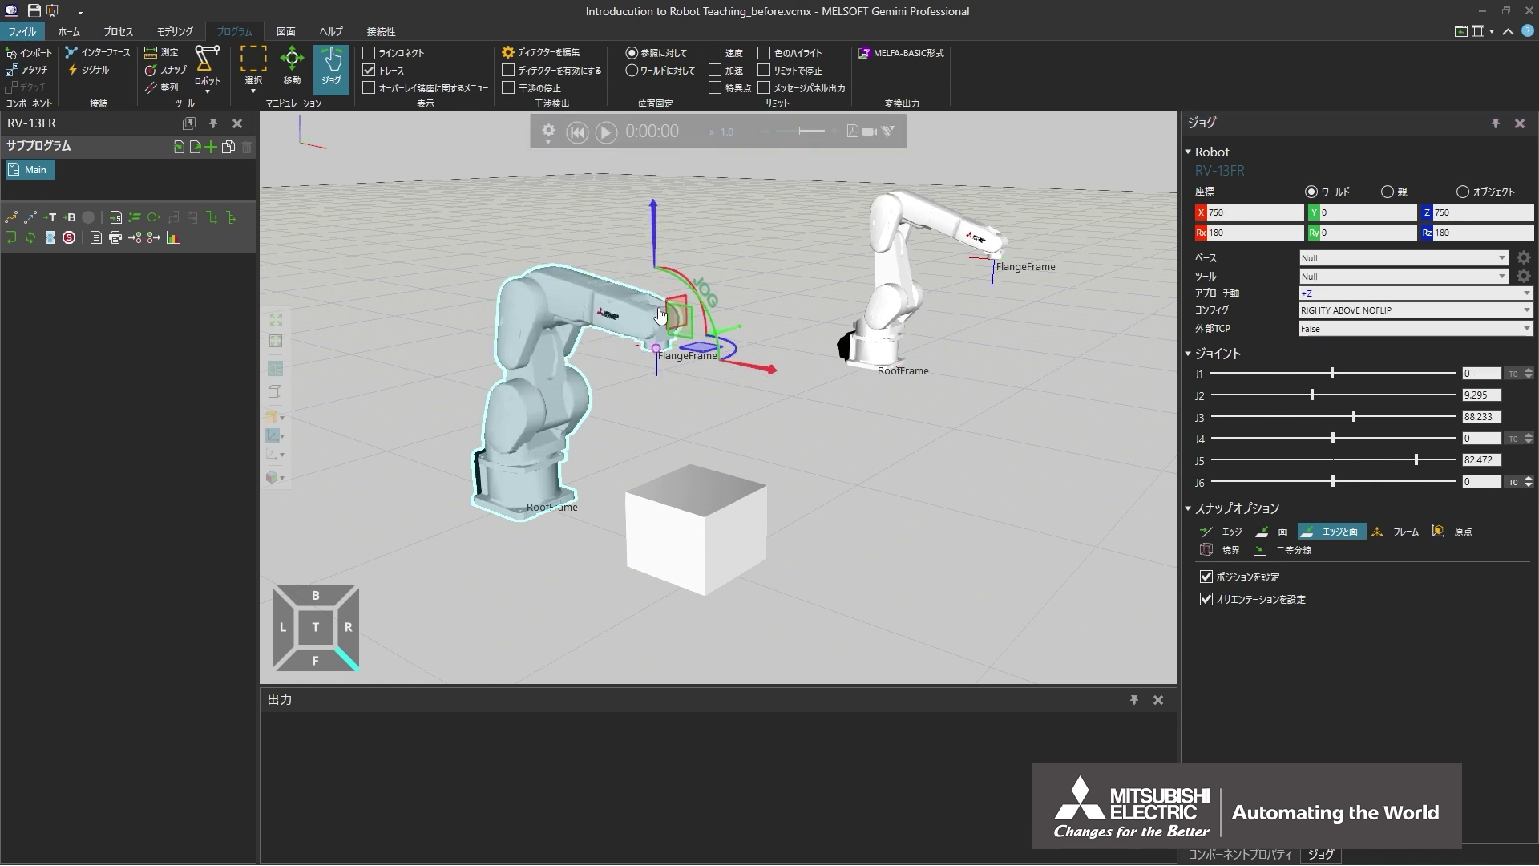
- Snap the flange to the centre of the box's top face at X 925, Y 0, Z 280 and teach a linear motion there
{"action": "left_click_drag", "start_coordinate": [654, 347], "coordinate": [696, 492]}
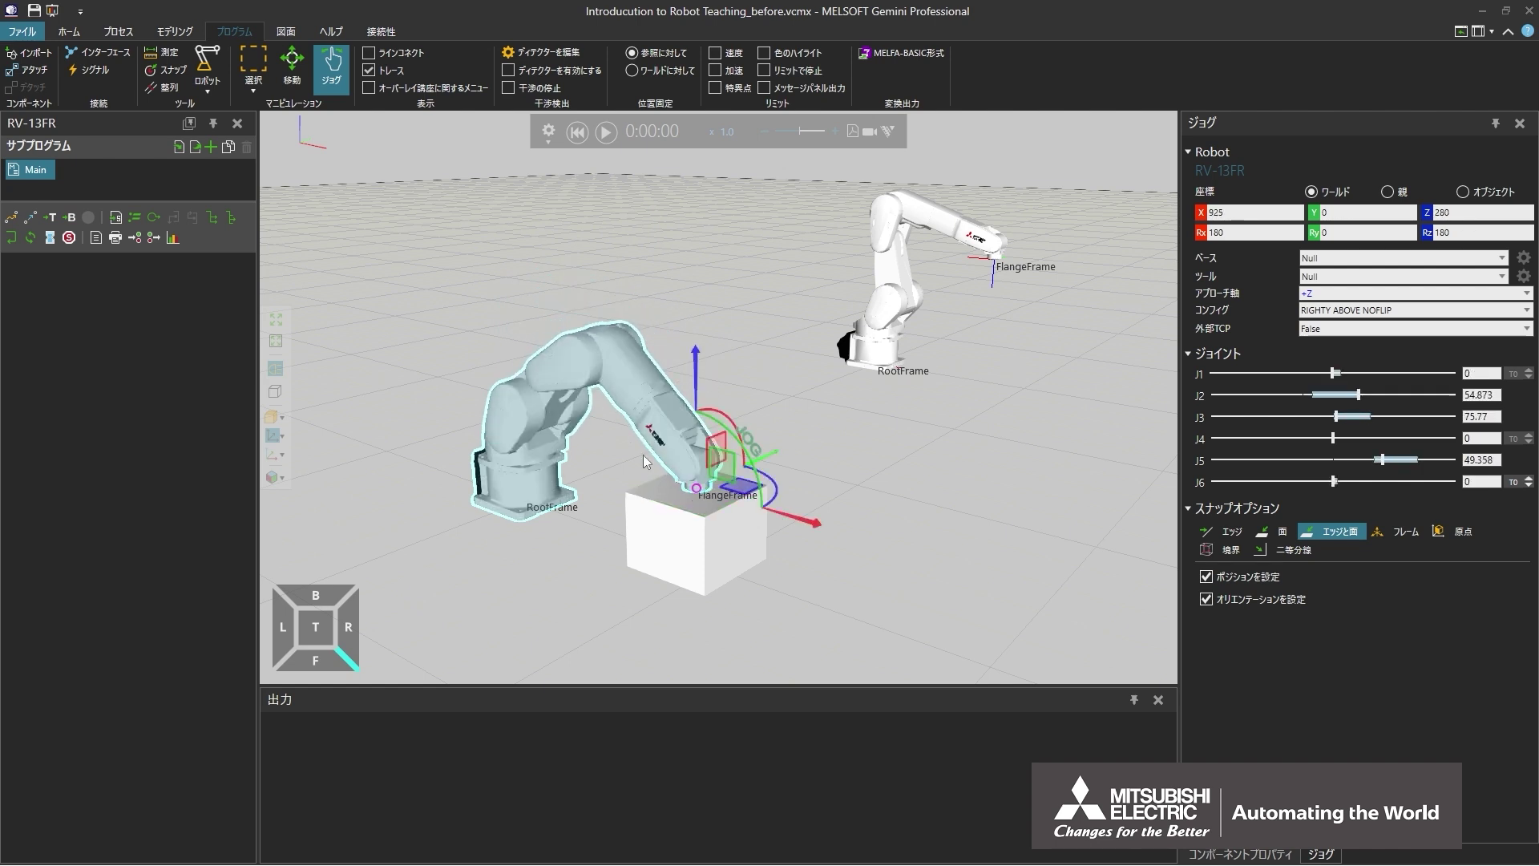
{"action": "left_click", "coordinate": [29, 217]}
{"action": "left_click", "coordinate": [29, 217]}
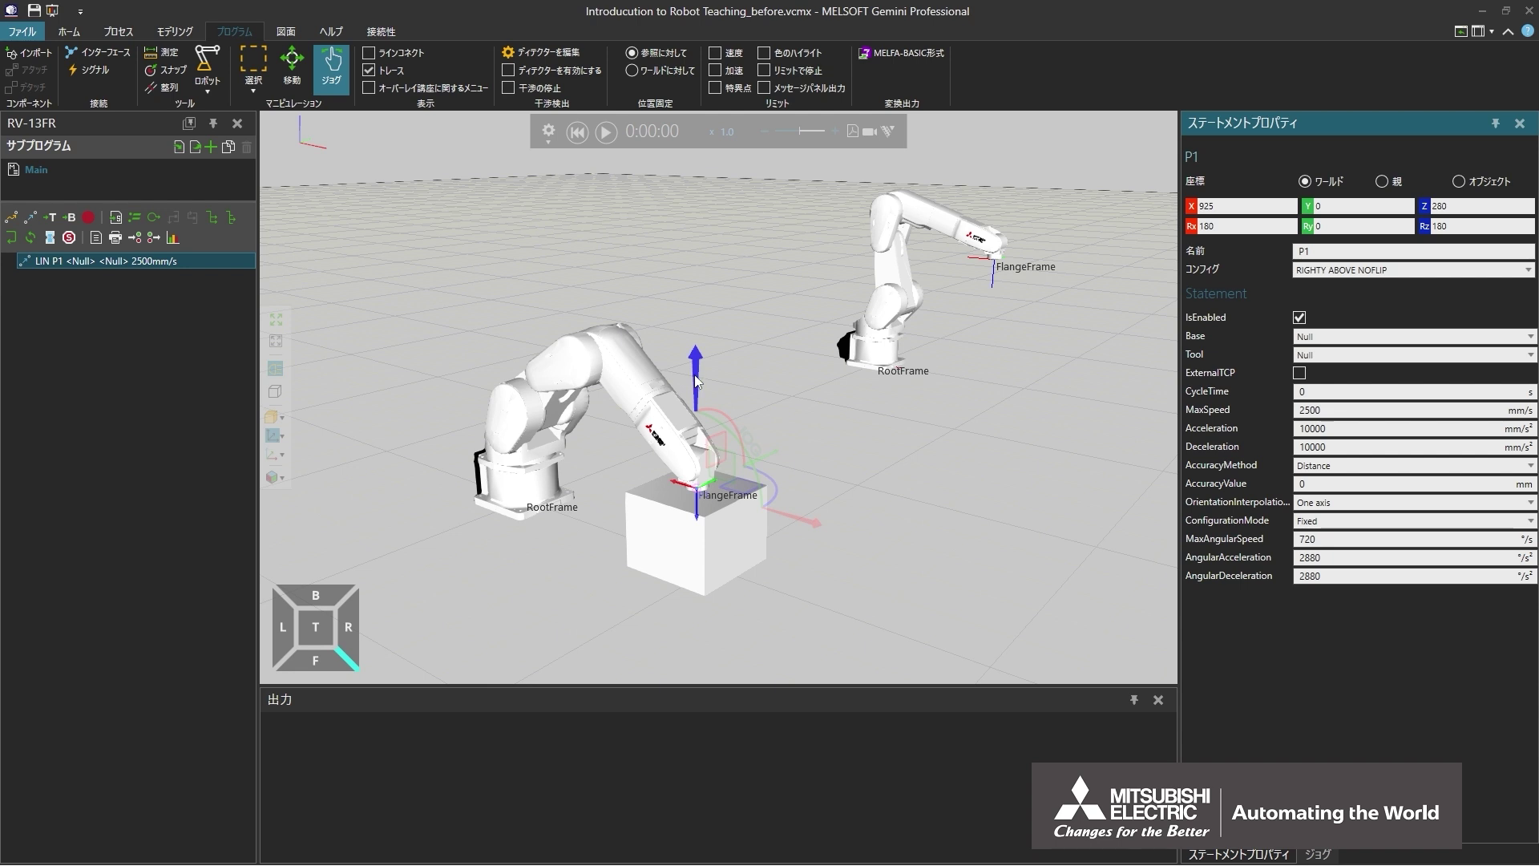
- Raise the flange vertically to about Z 589 mm, teach a point-to-point motion there, and place it before the linear motion P1
{"action": "left_click_drag", "start_coordinate": [694, 373], "coordinate": [690, 282]}
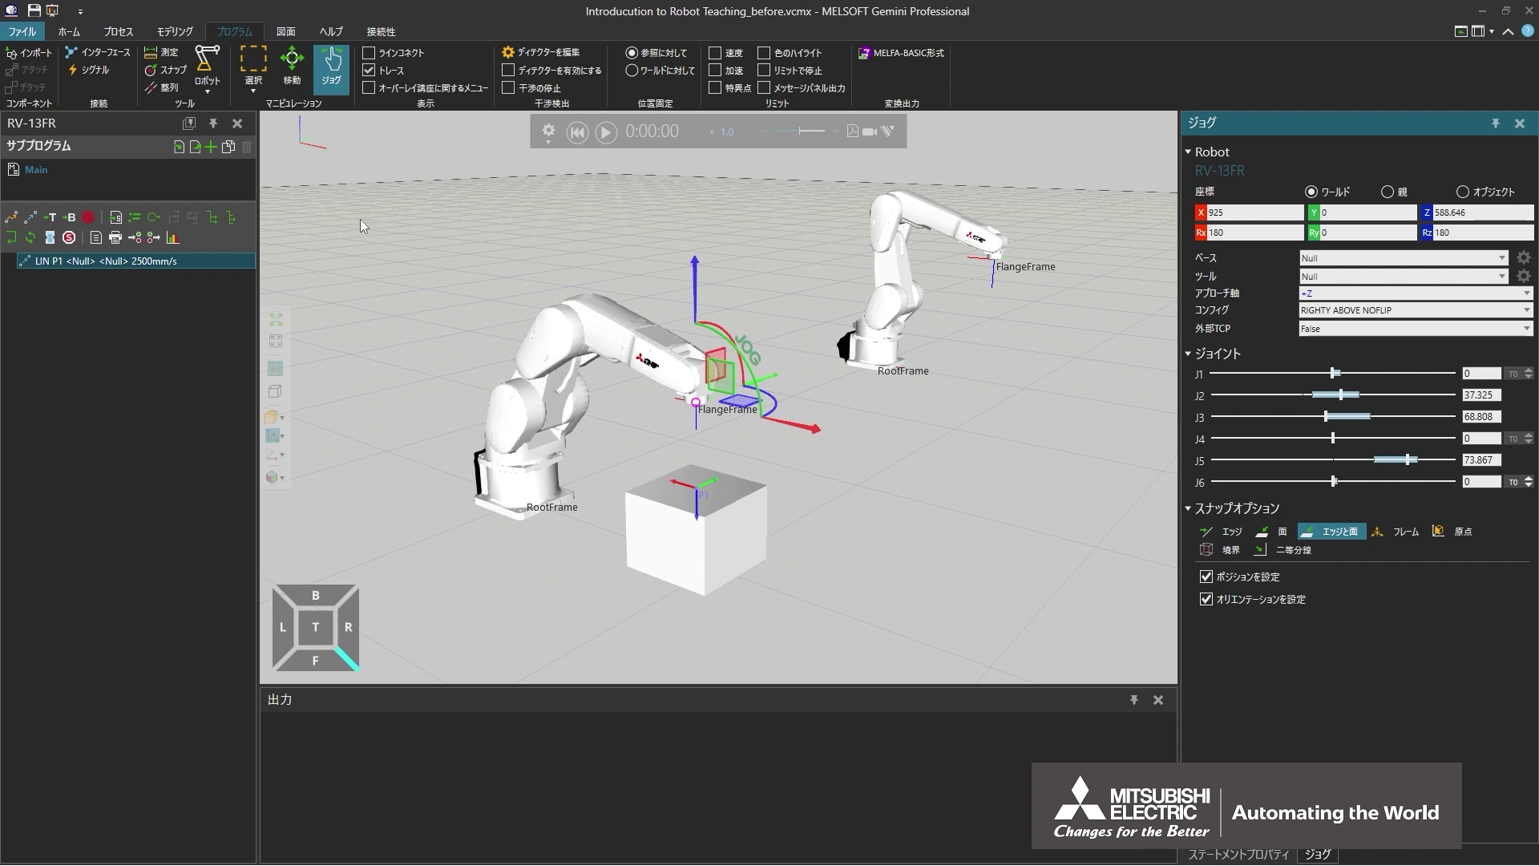
{"action": "left_click", "coordinate": [12, 217]}
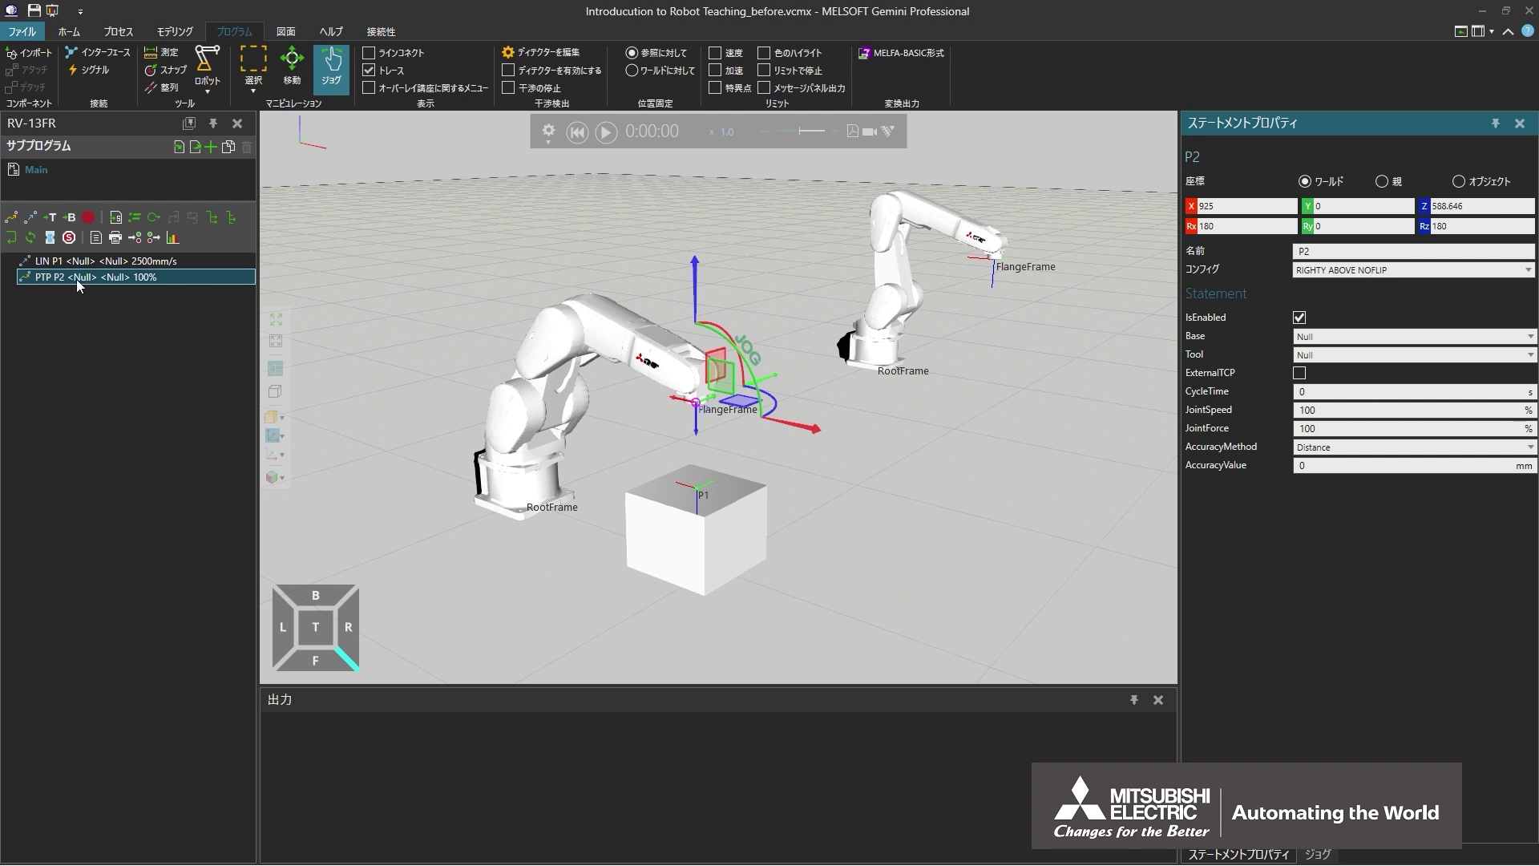
{"action": "left_click_drag", "start_coordinate": [75, 279], "coordinate": [86, 262]}
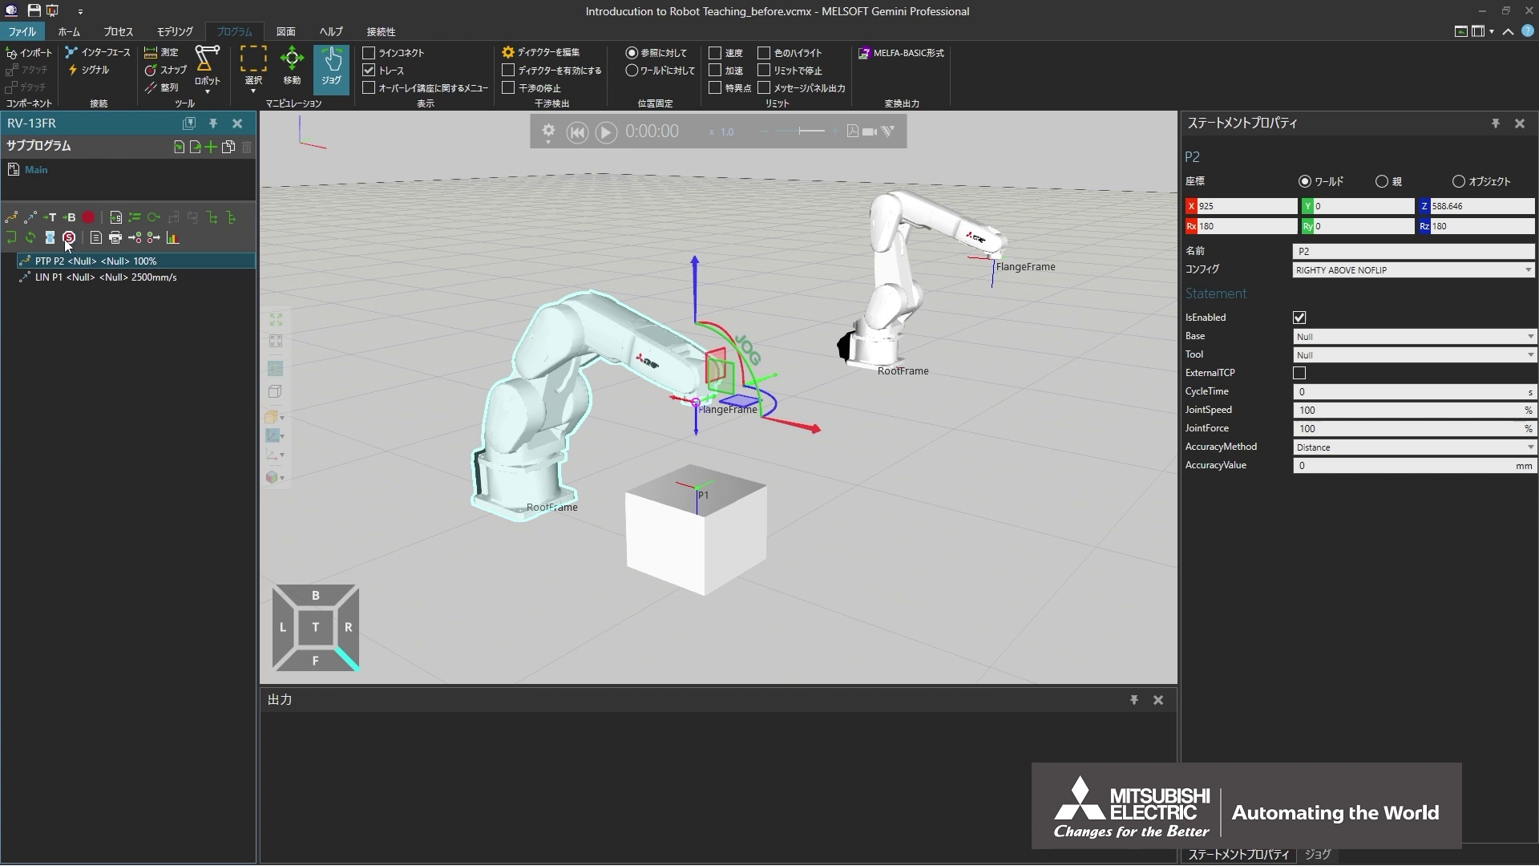
- Teach a linear motion at the same raised position and place it after P1 as the final statement
{"action": "left_click", "coordinate": [32, 217]}
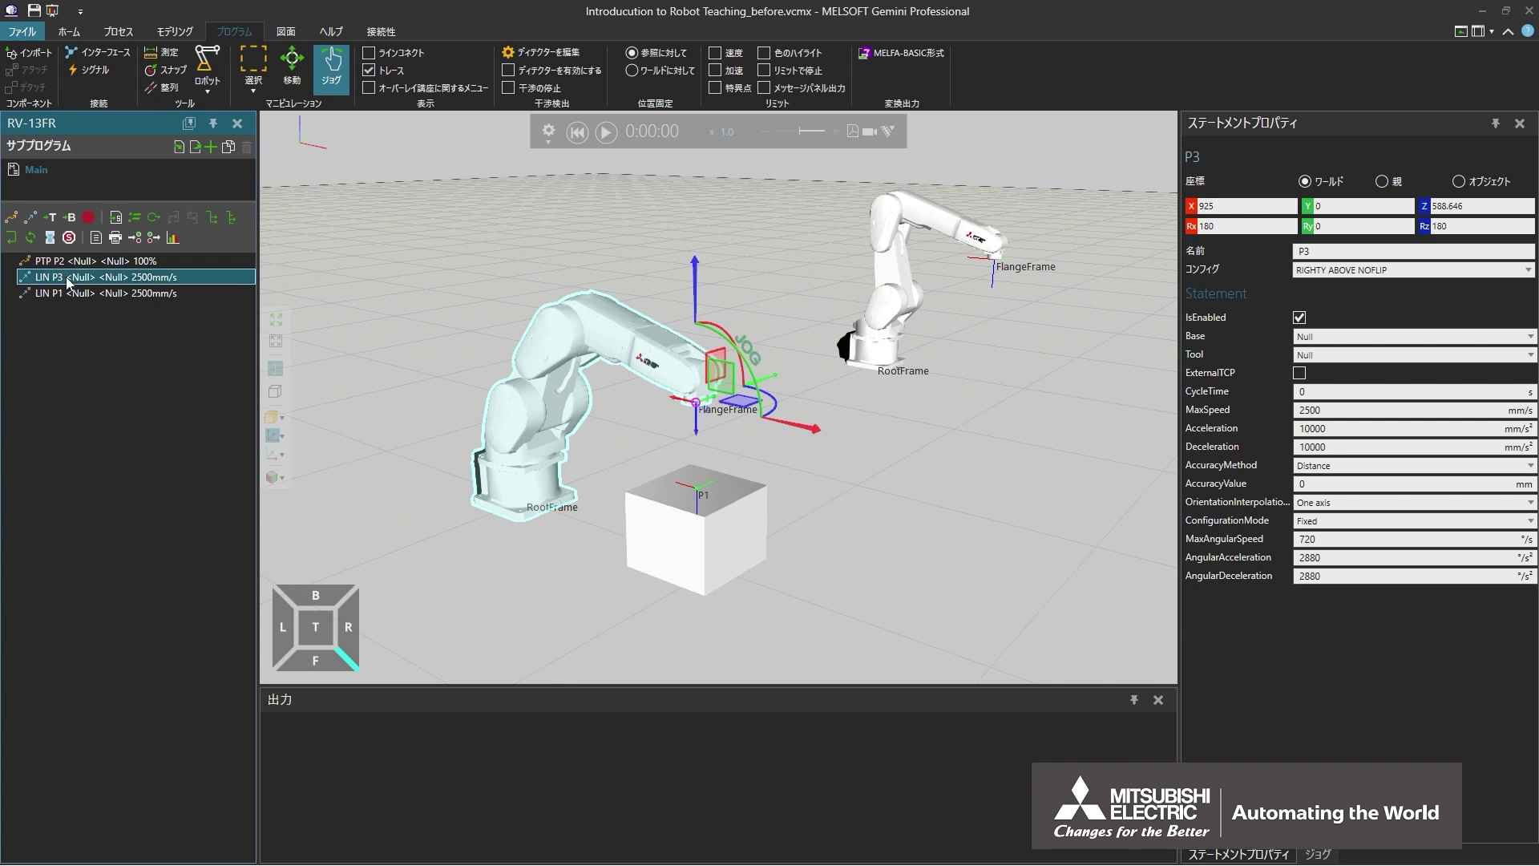
{"action": "left_click_drag", "start_coordinate": [69, 282], "coordinate": [69, 301]}
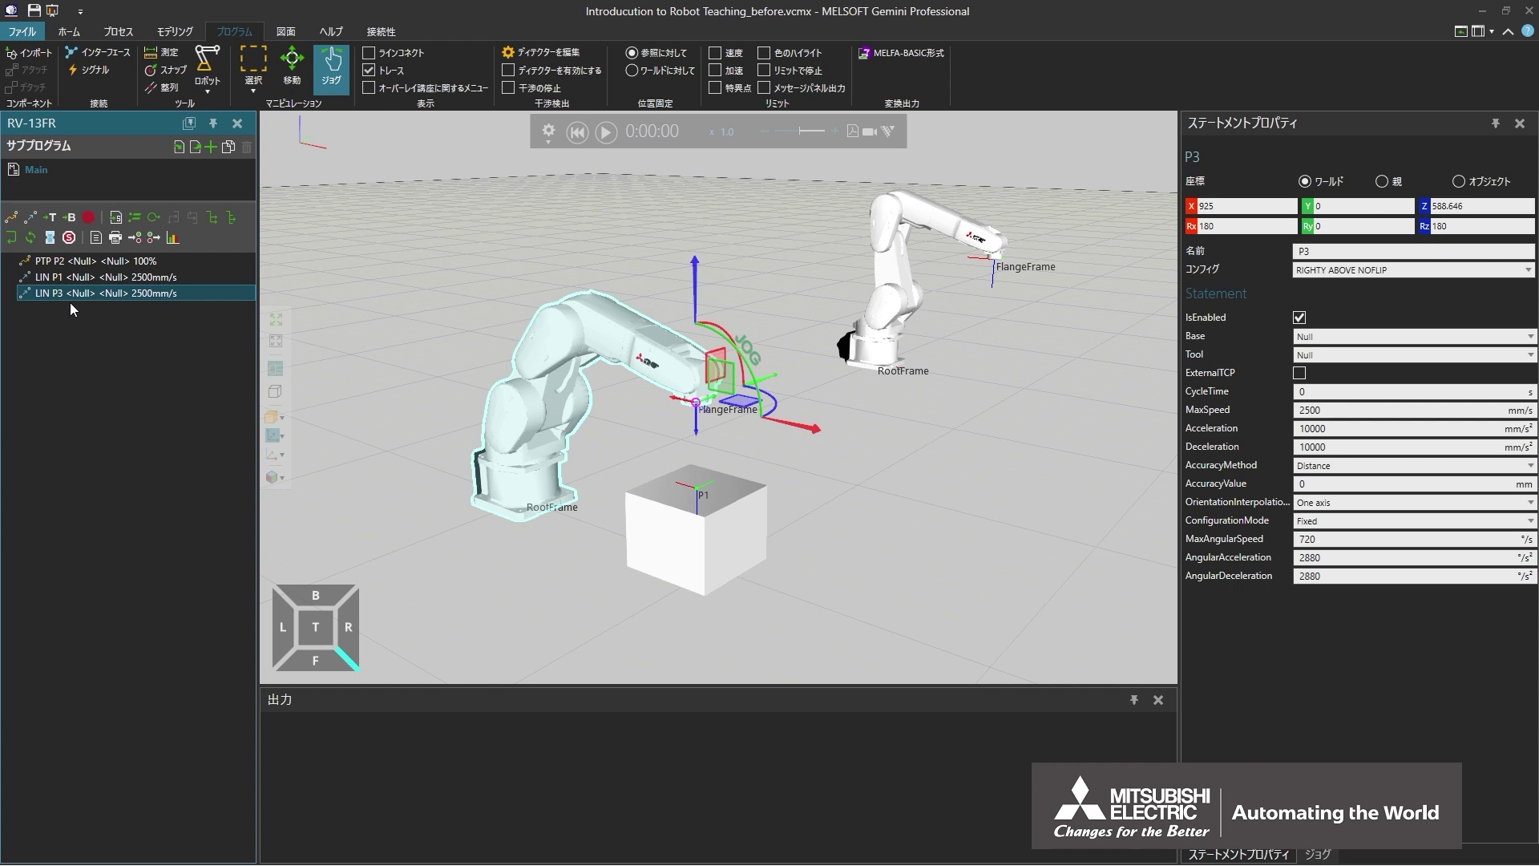
- Check the robot's pose at P2, P1 and P3 in turn, then reset and run the simulation
{"action": "left_click", "coordinate": [83, 264]}
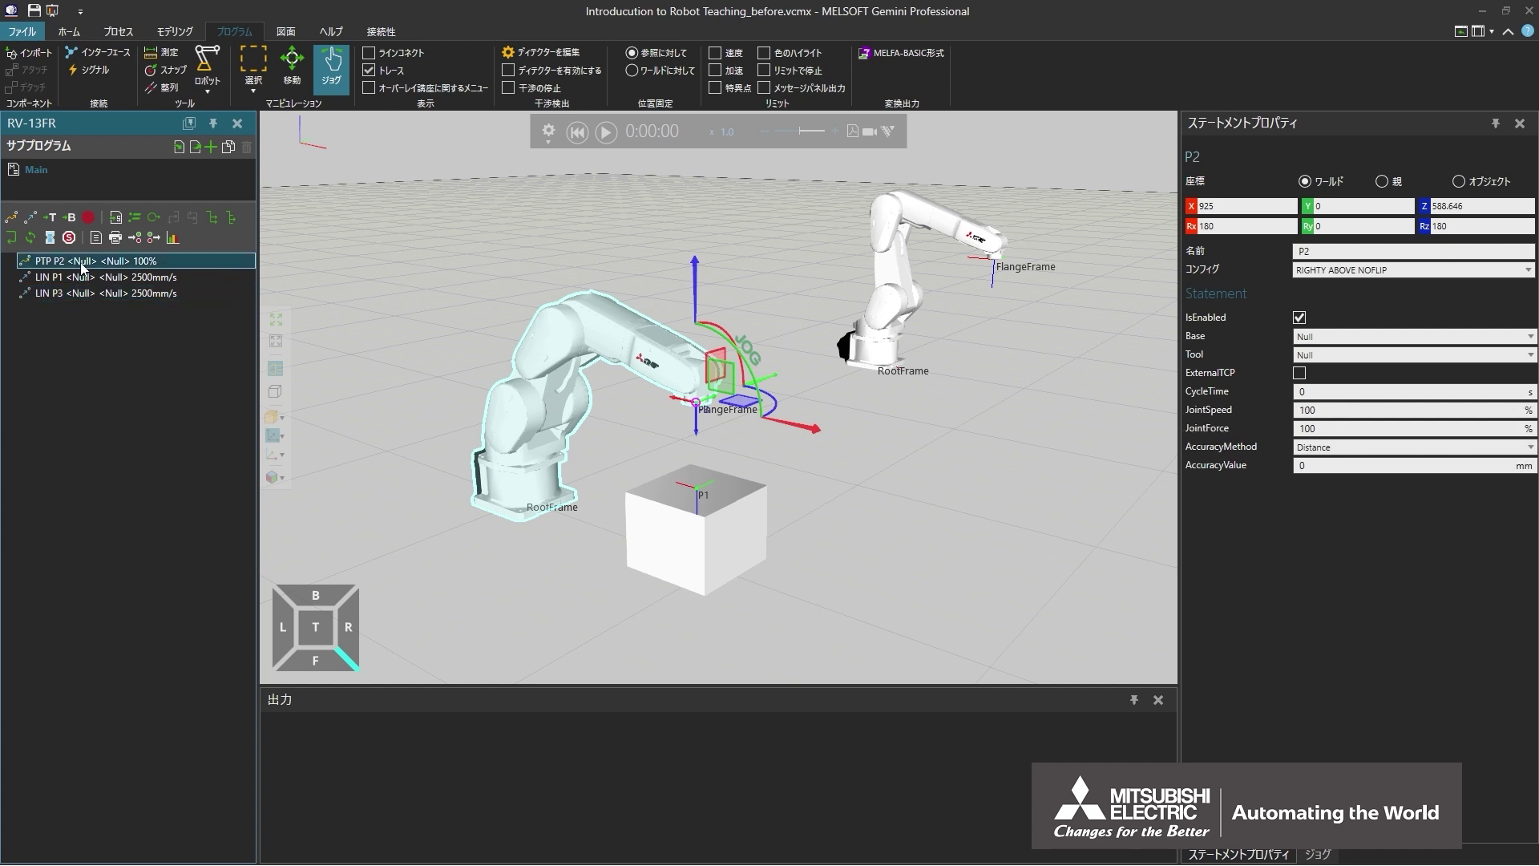
{"action": "left_click", "coordinate": [84, 277]}
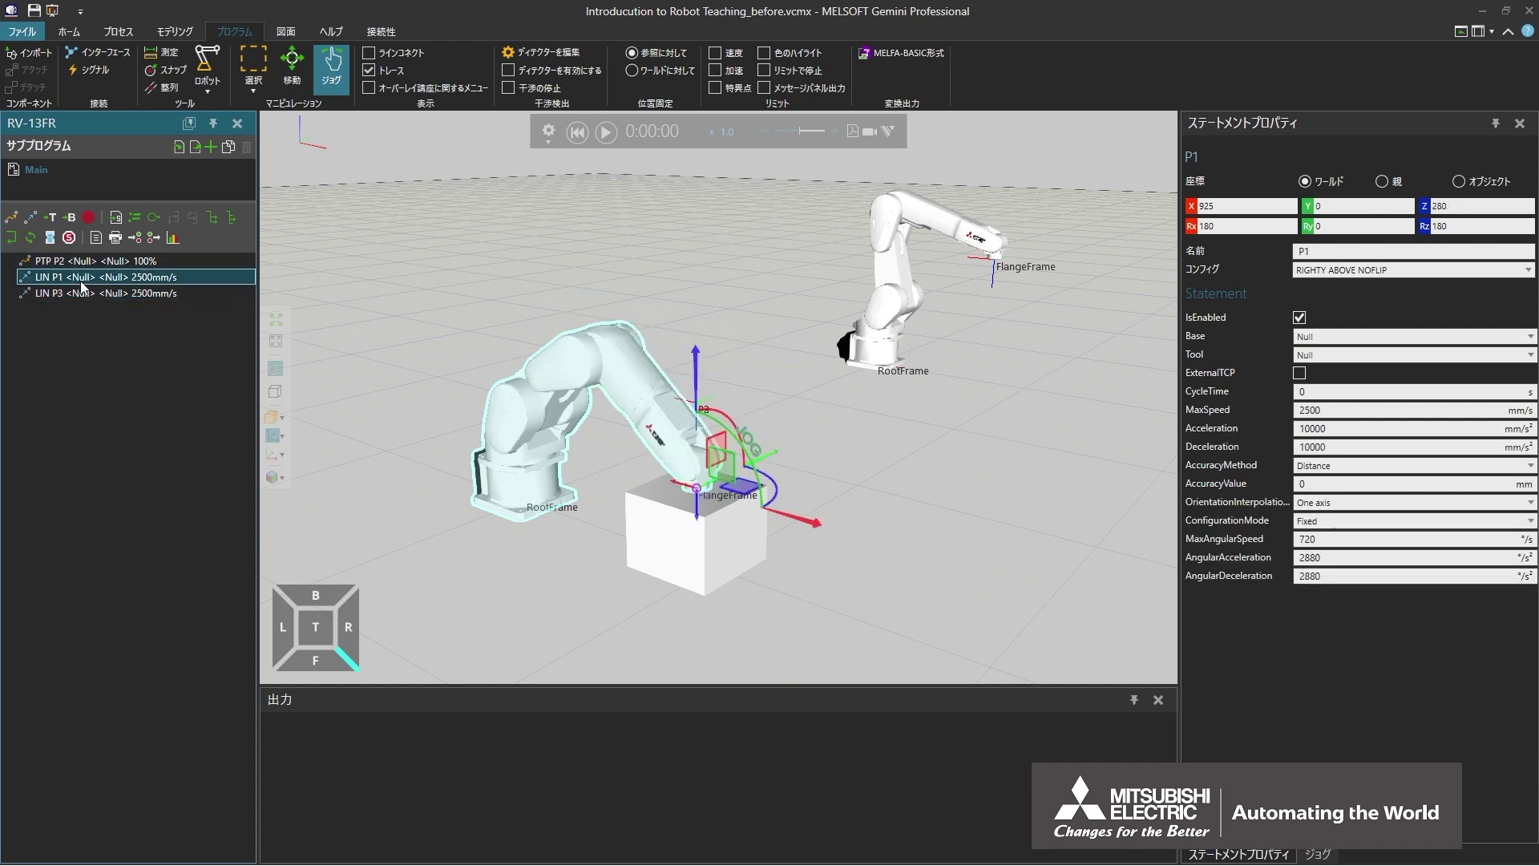
{"action": "left_click", "coordinate": [82, 293]}
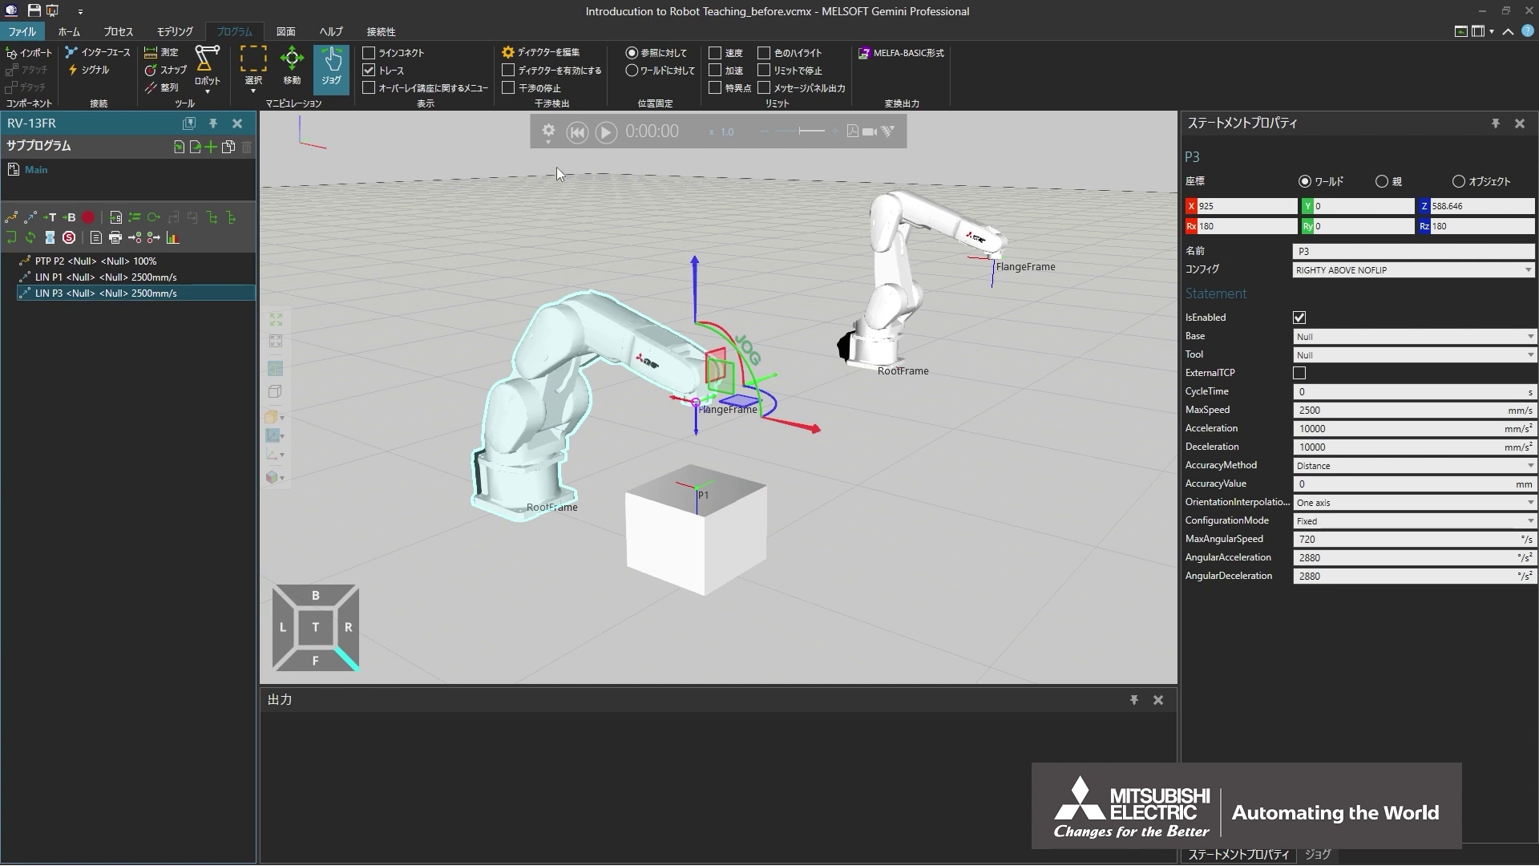
{"action": "left_click", "coordinate": [576, 137]}
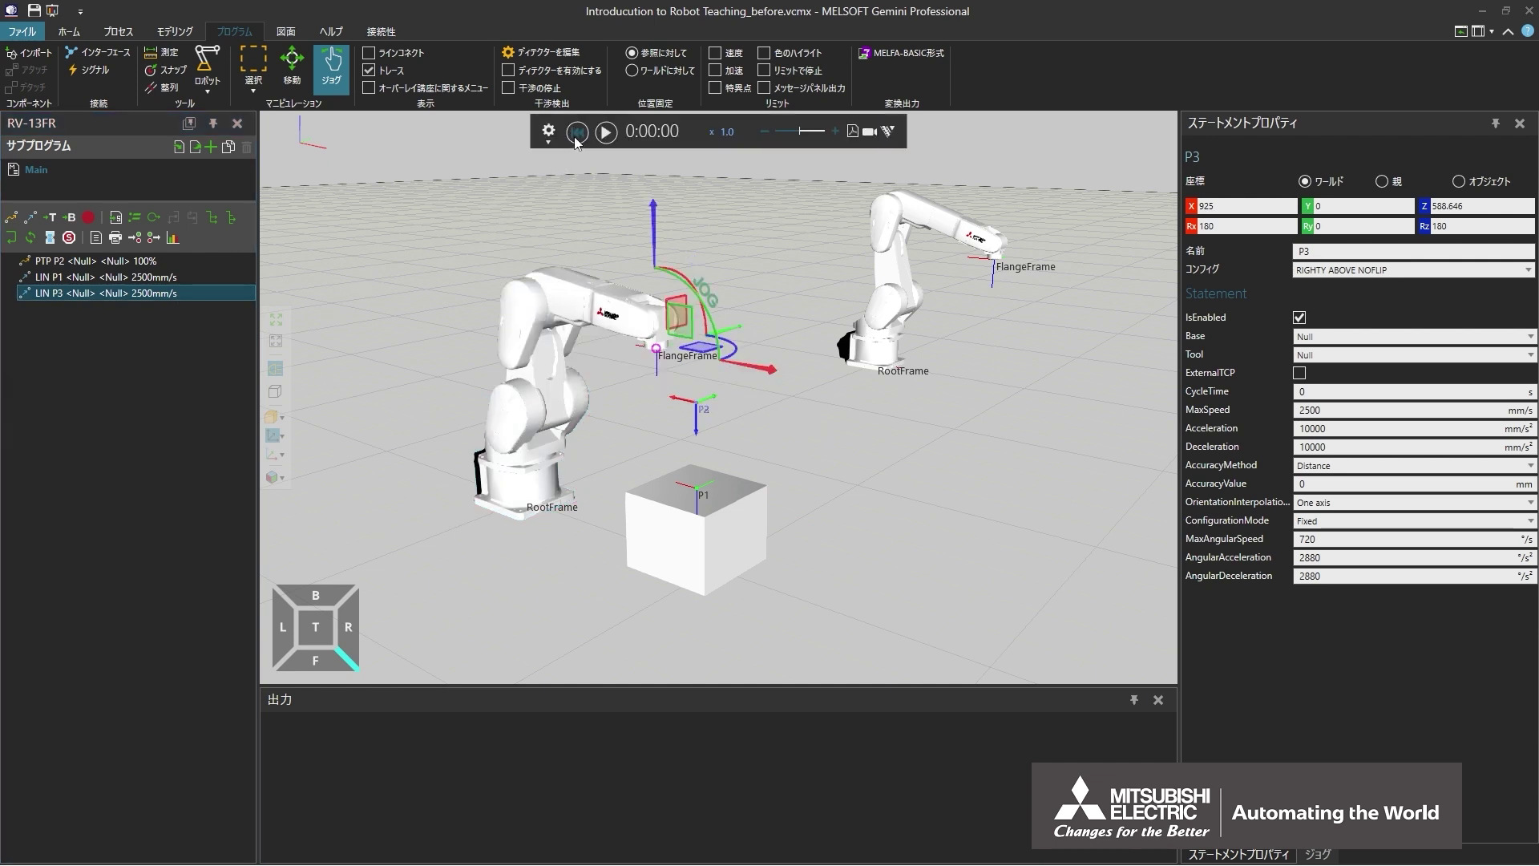
{"action": "left_click", "coordinate": [612, 140]}
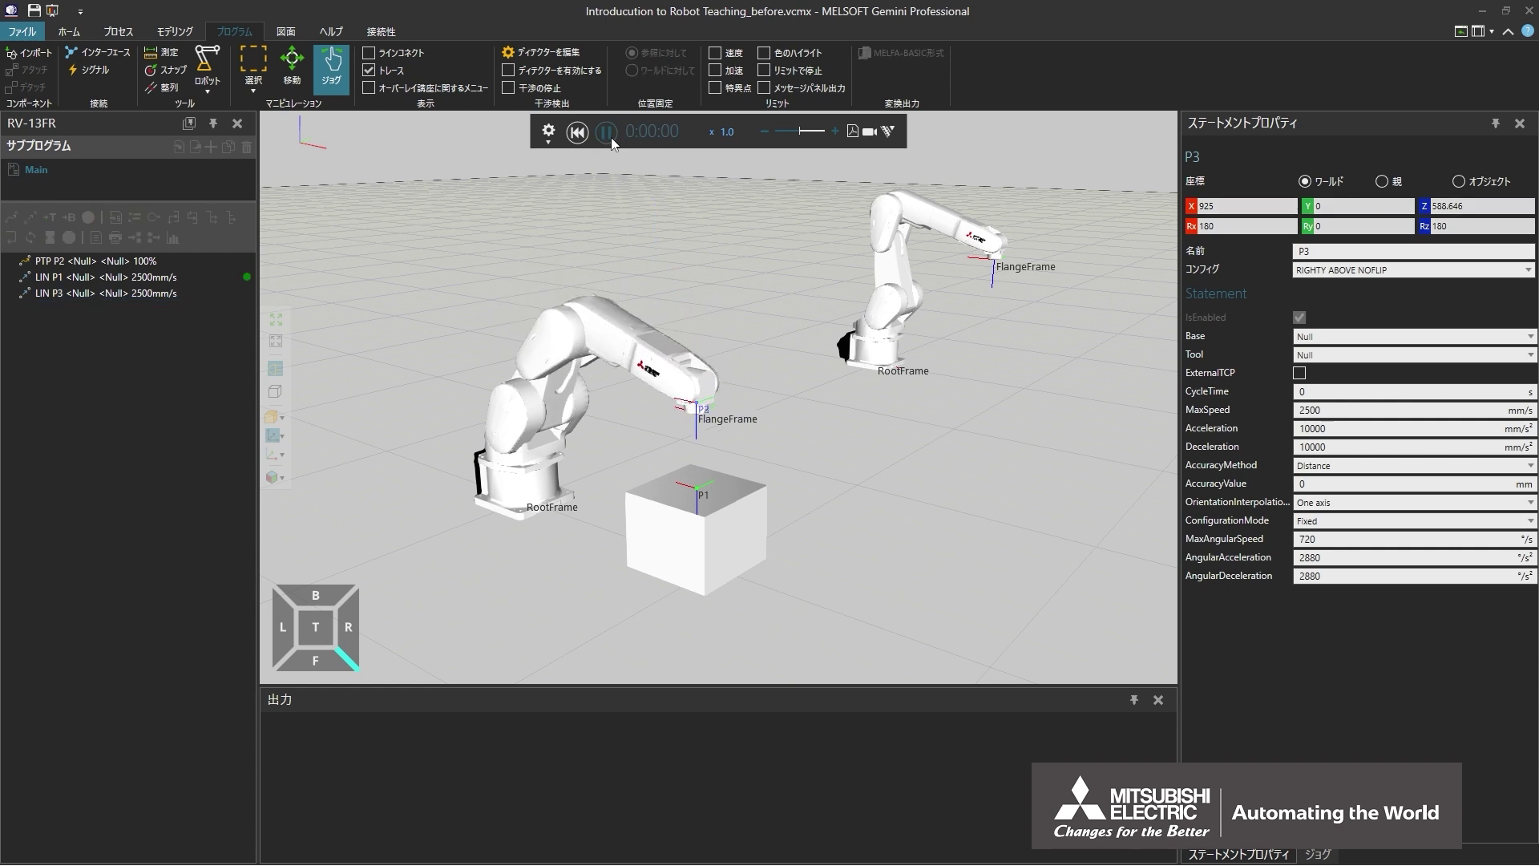
{"action": "left_click", "coordinate": [607, 133]}
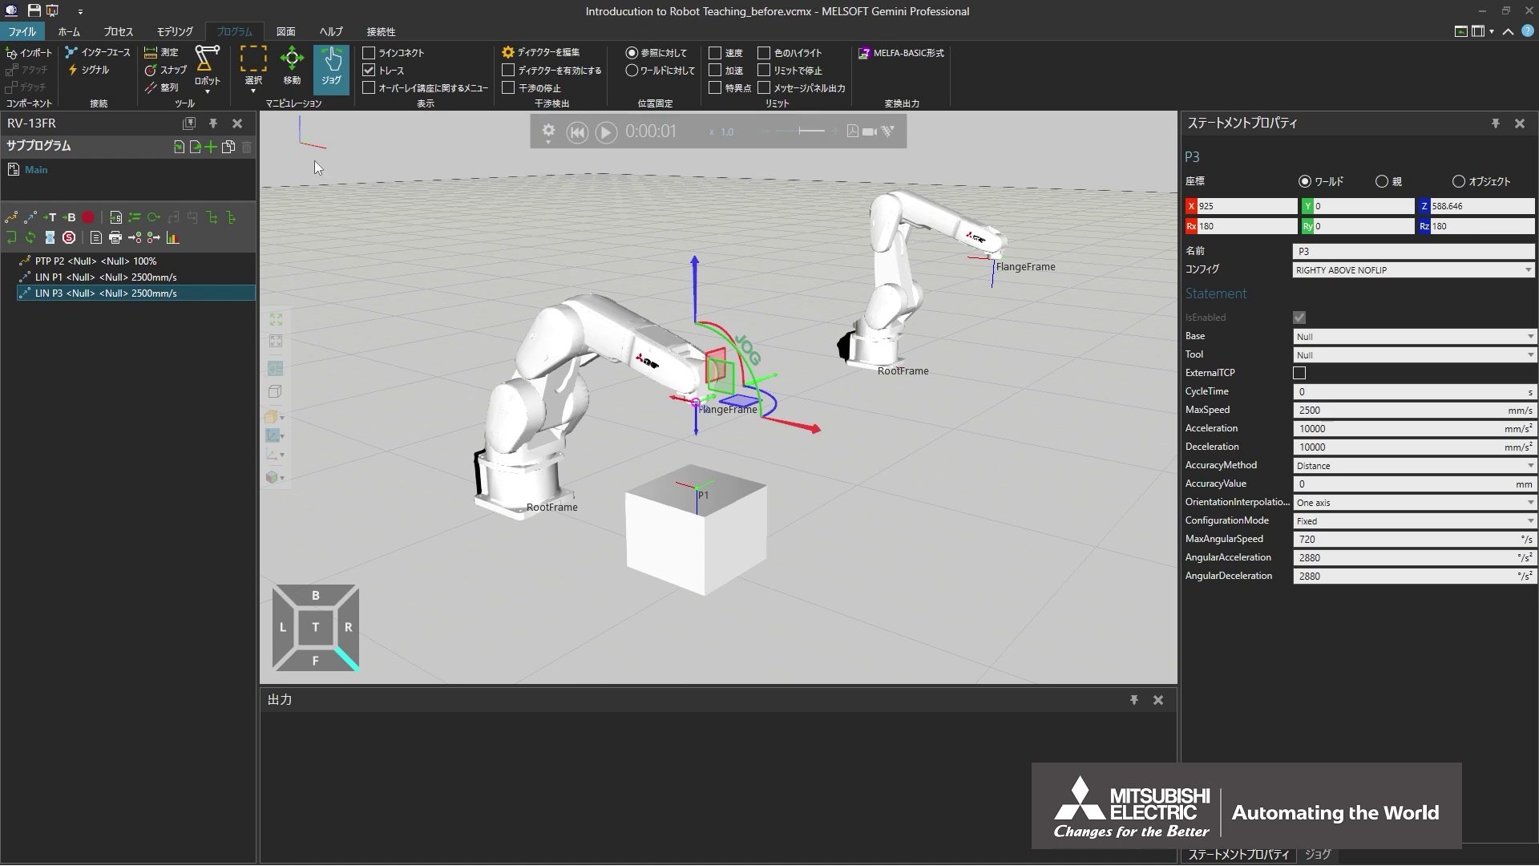
- Add a binary output statement between P1 and P3, and set it to output 1 with the value True
{"action": "left_click", "coordinate": [154, 238]}
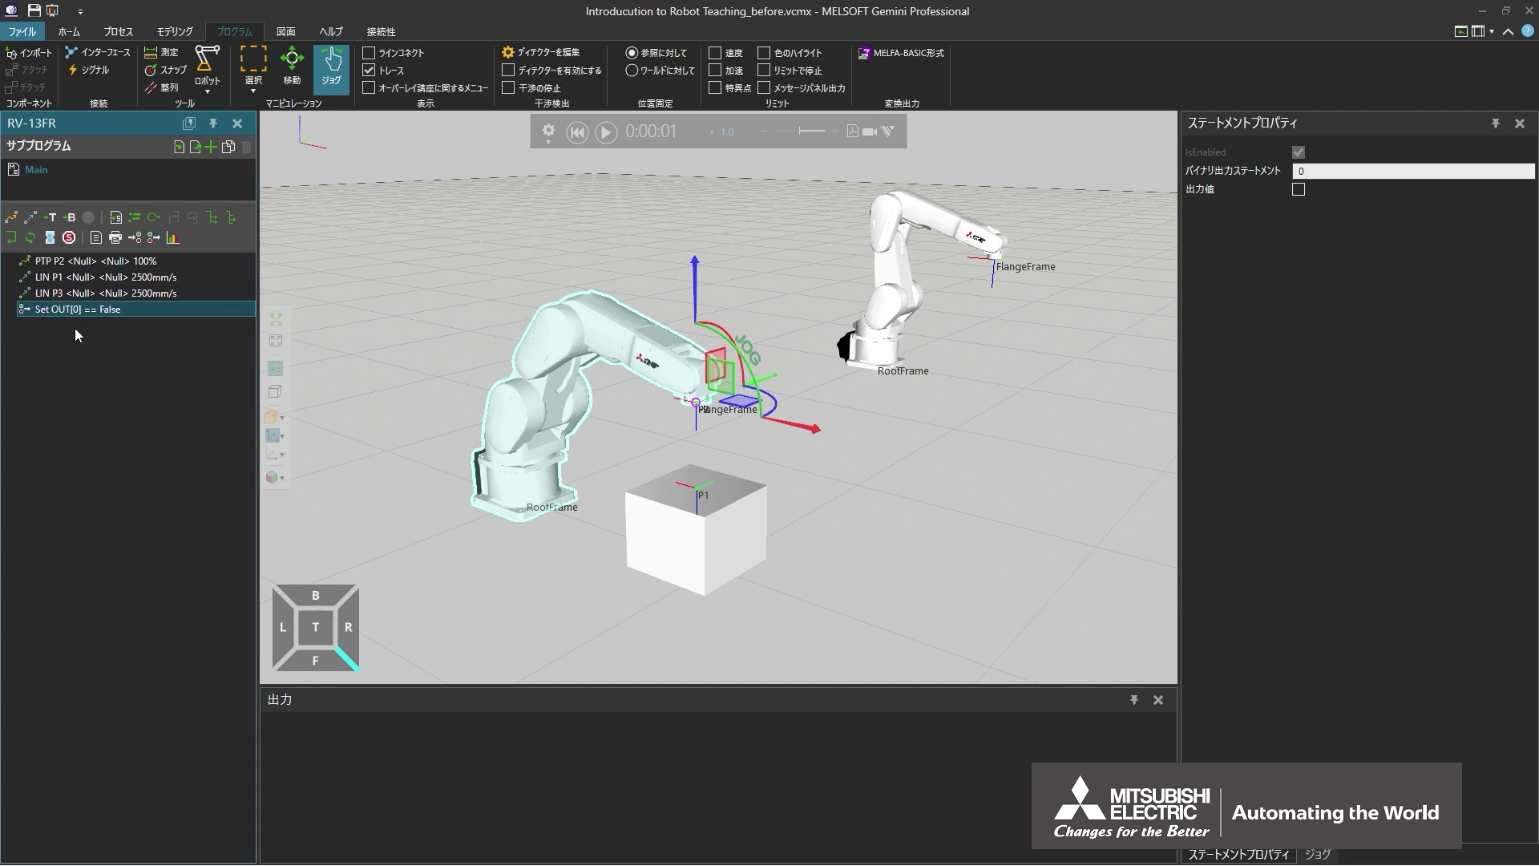
{"action": "left_click_drag", "start_coordinate": [74, 311], "coordinate": [78, 292]}
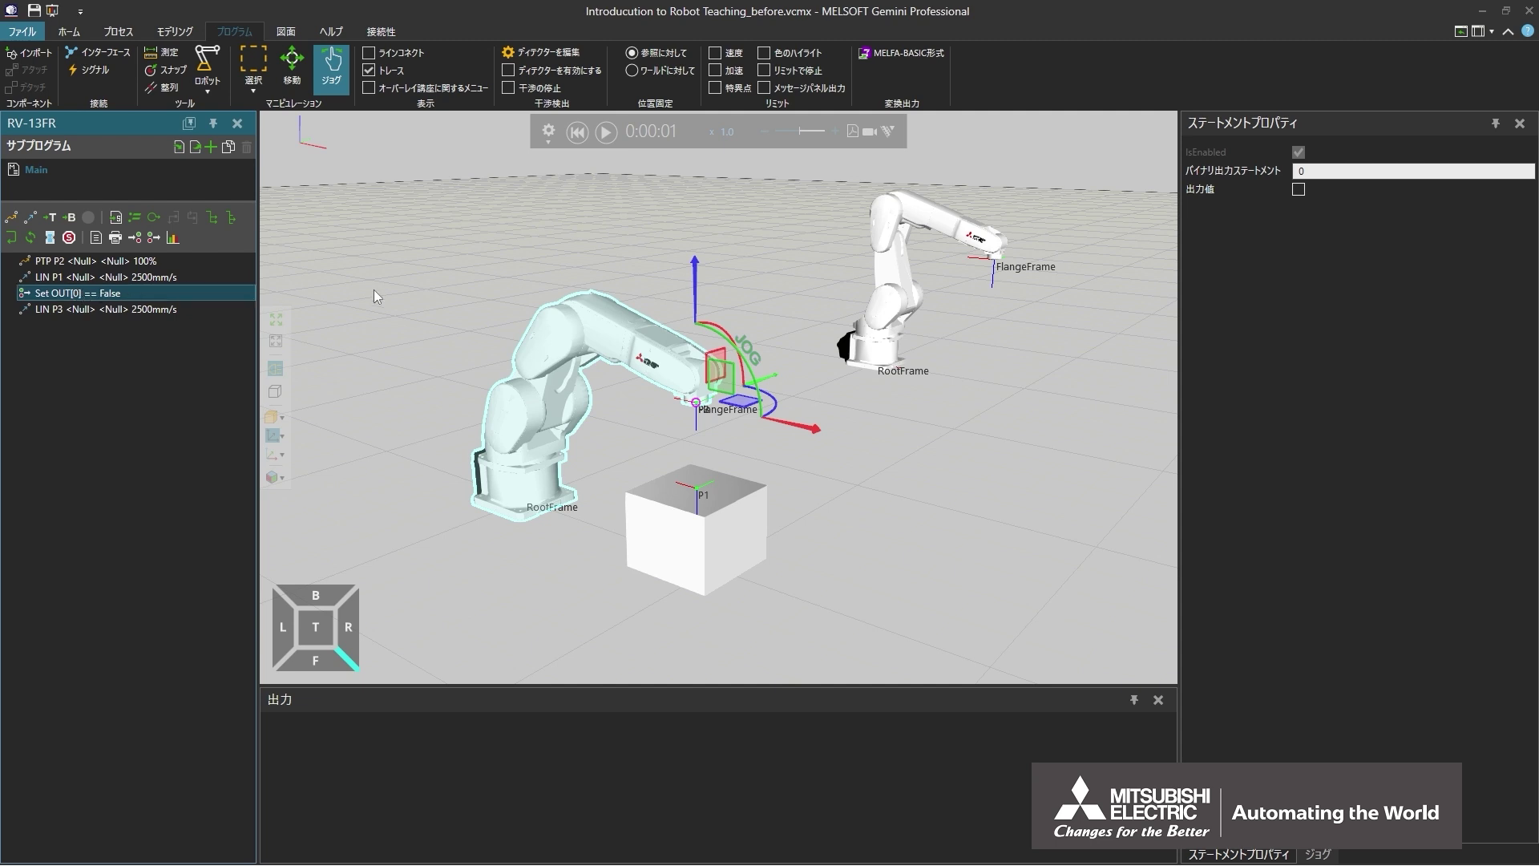
{"action": "left_click", "coordinate": [1307, 171]}
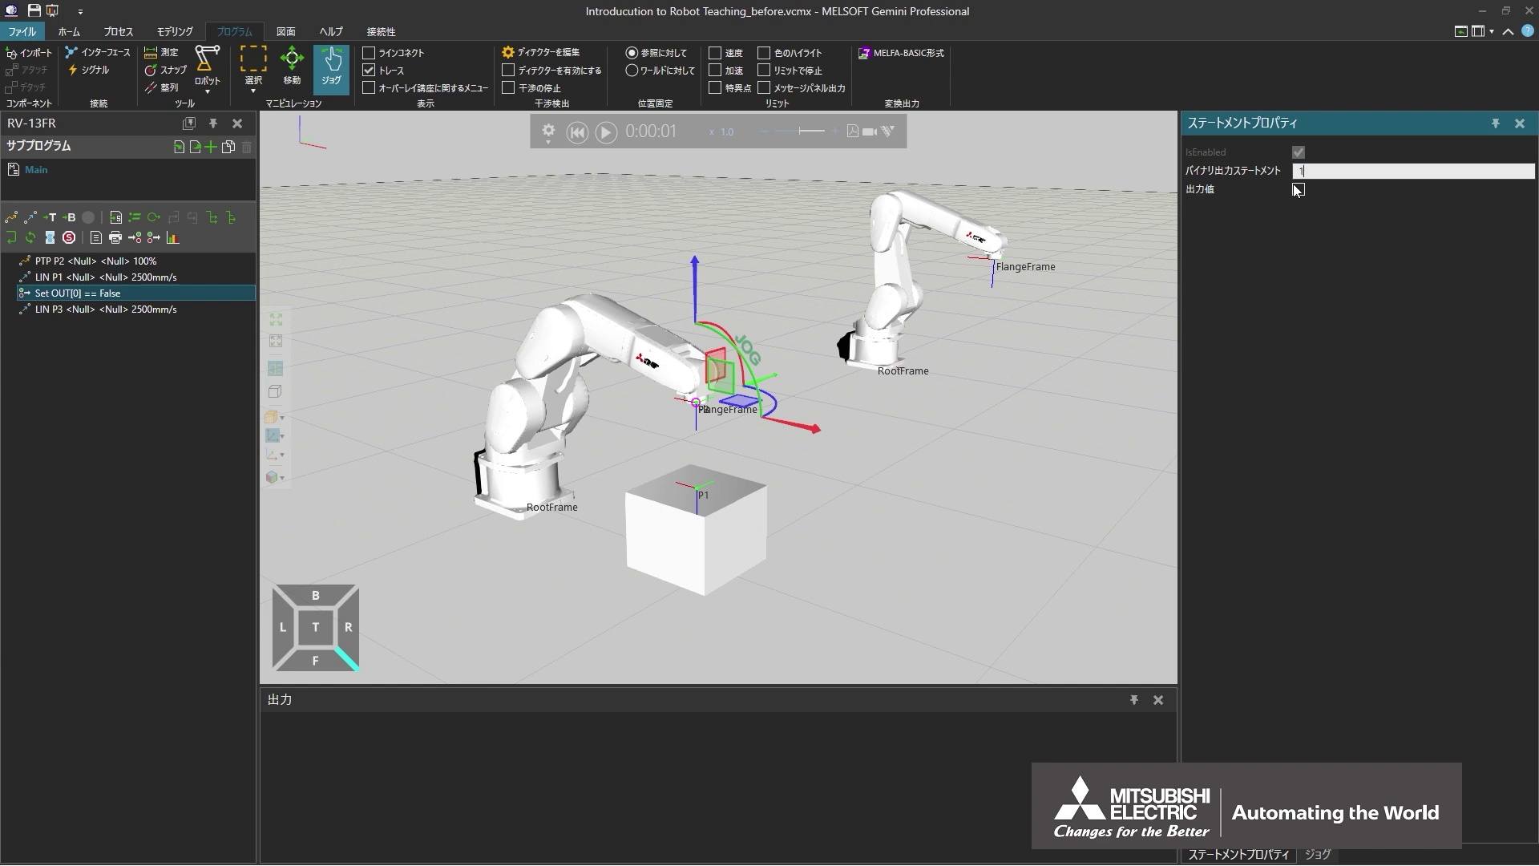
{"action": "left_click", "coordinate": [1299, 189]}
- Run the simulation from the start to check the box being picked up, and reset it
{"action": "left_click", "coordinate": [578, 138]}
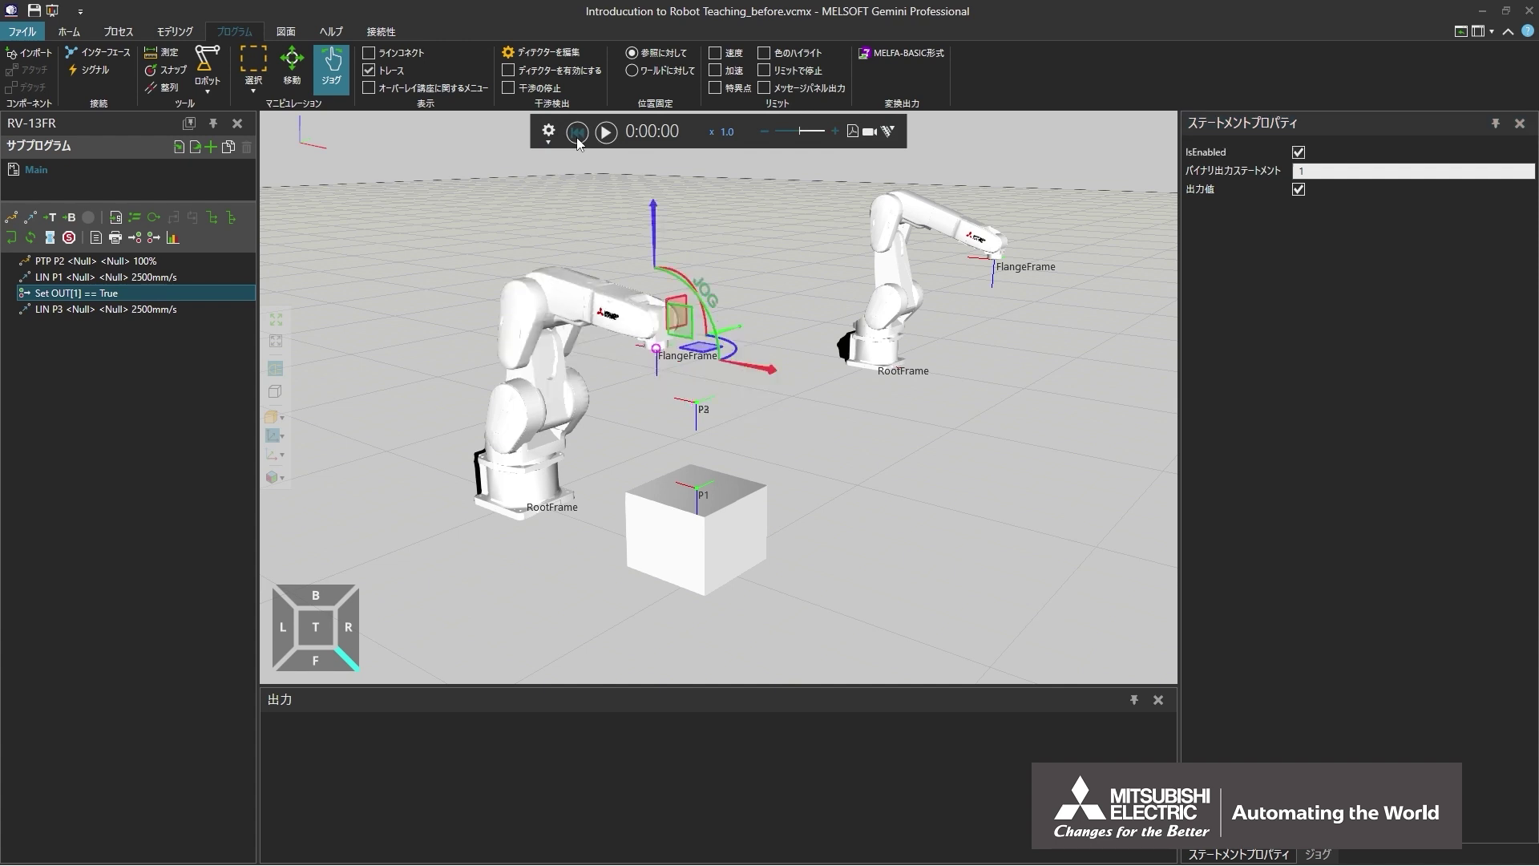
{"action": "left_click", "coordinate": [607, 134]}
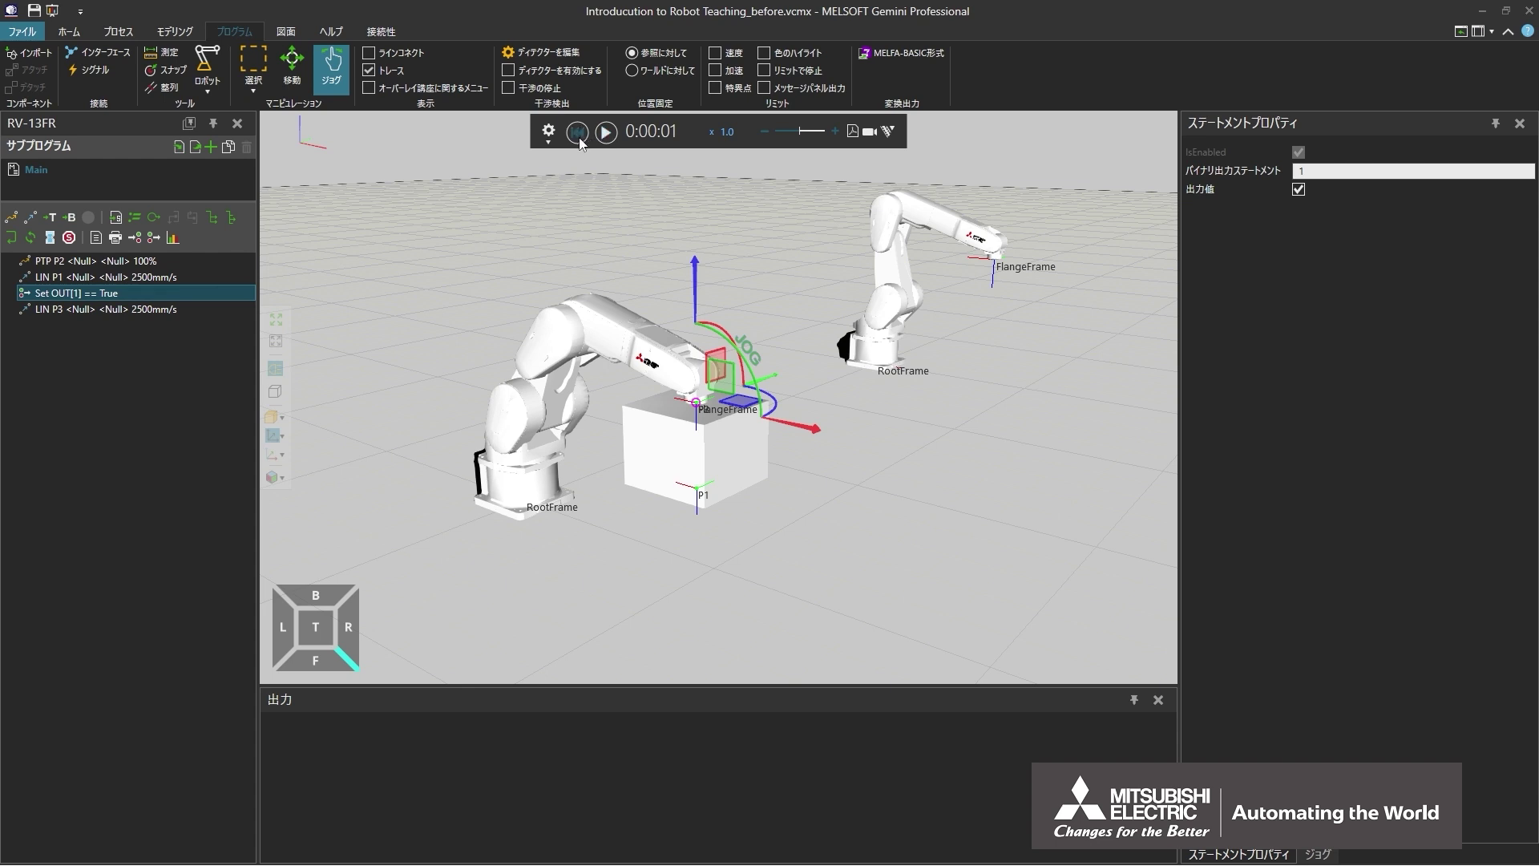
{"action": "left_click", "coordinate": [577, 135]}
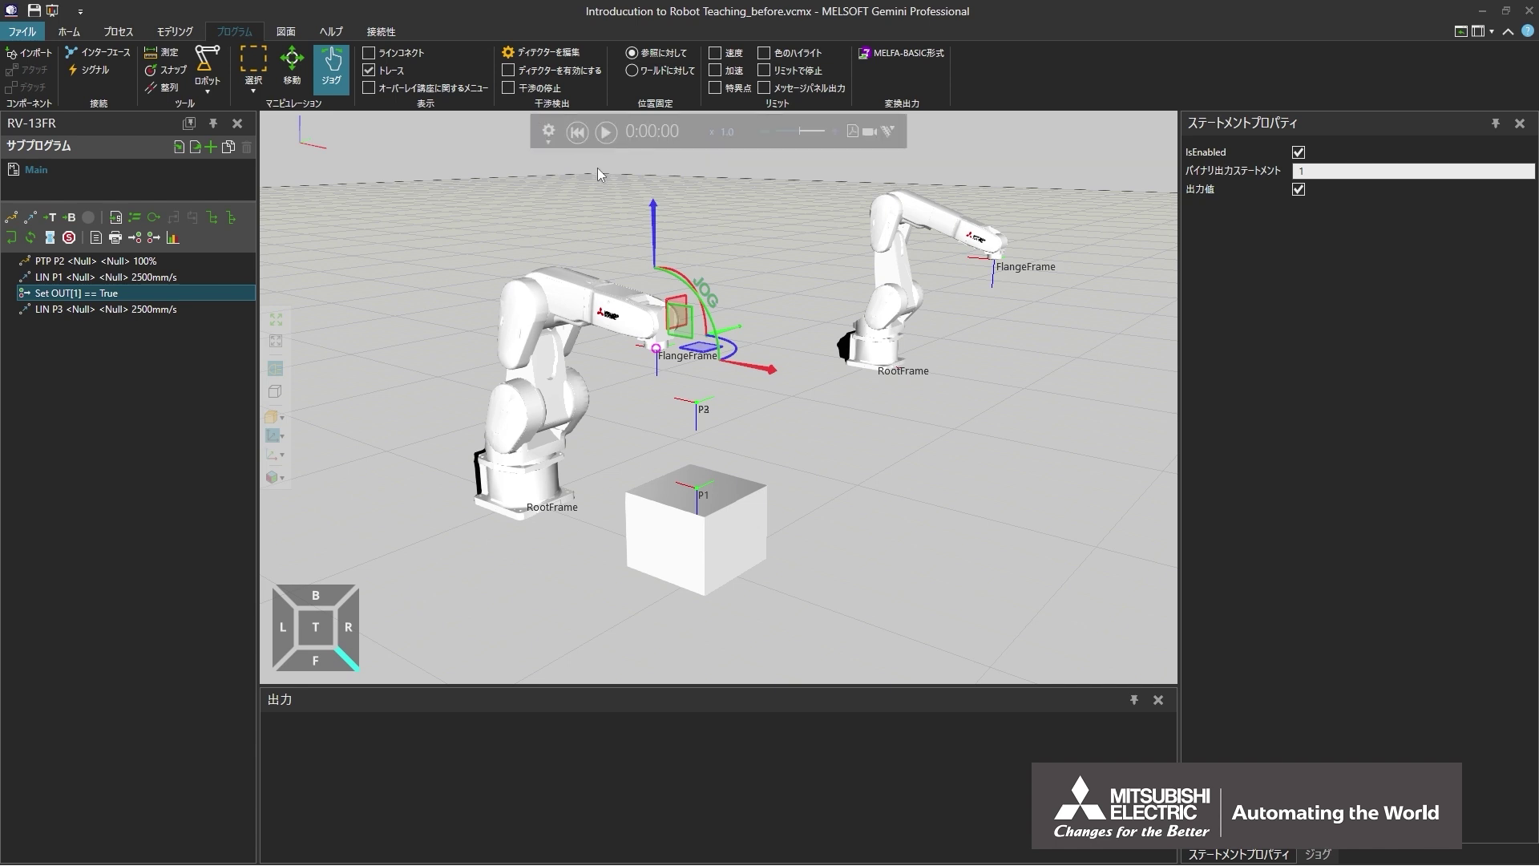
- Jog the front robot's flange horizontally at Z 750 mm to about X 840, Y -242
{"action": "left_click_drag", "start_coordinate": [699, 343], "coordinate": [750, 350]}
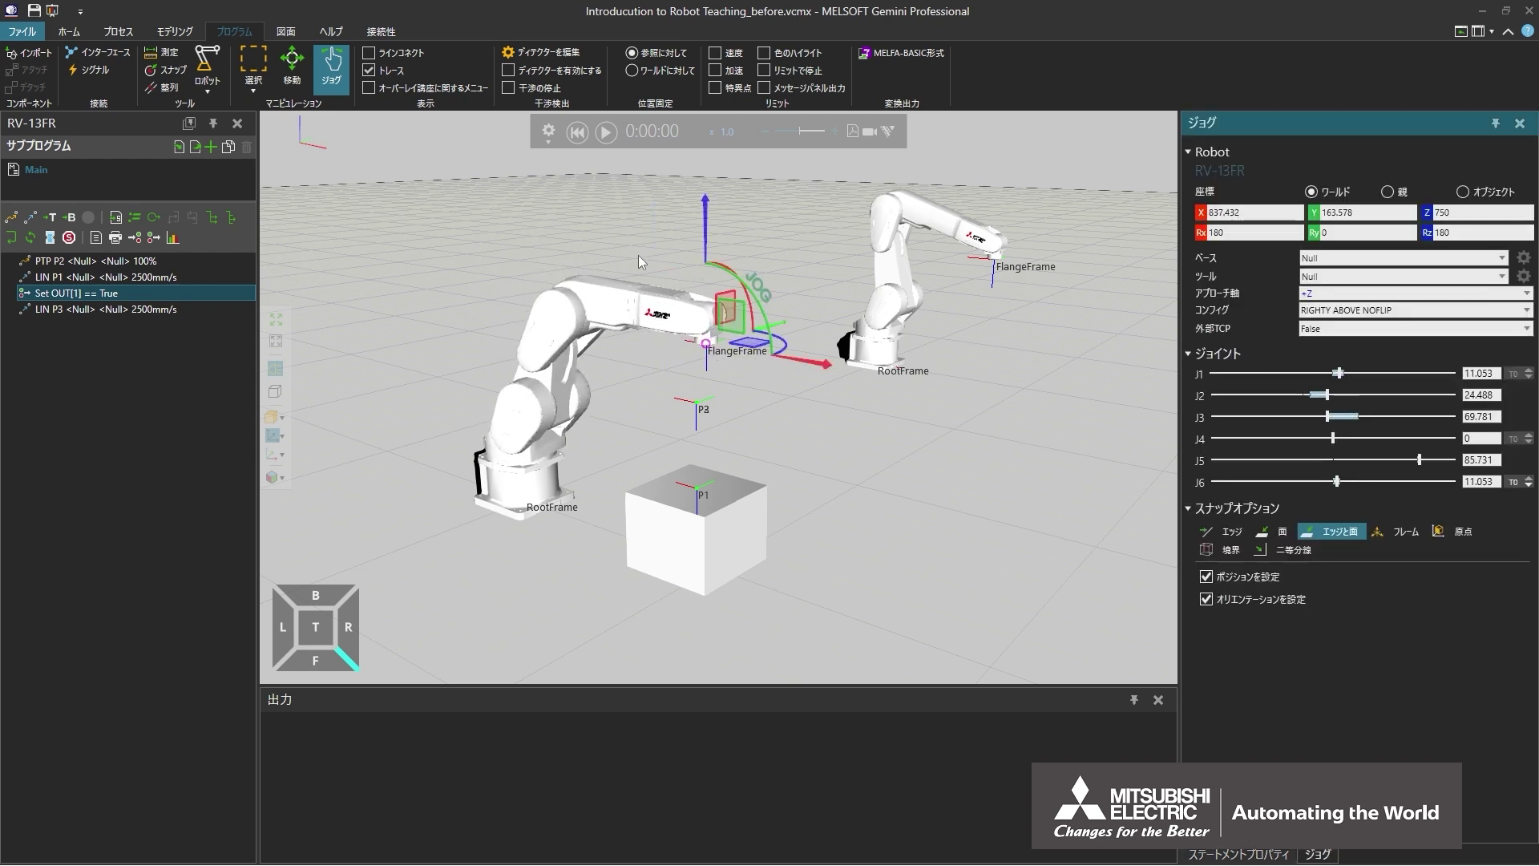
{"action": "left_click", "coordinate": [548, 132]}
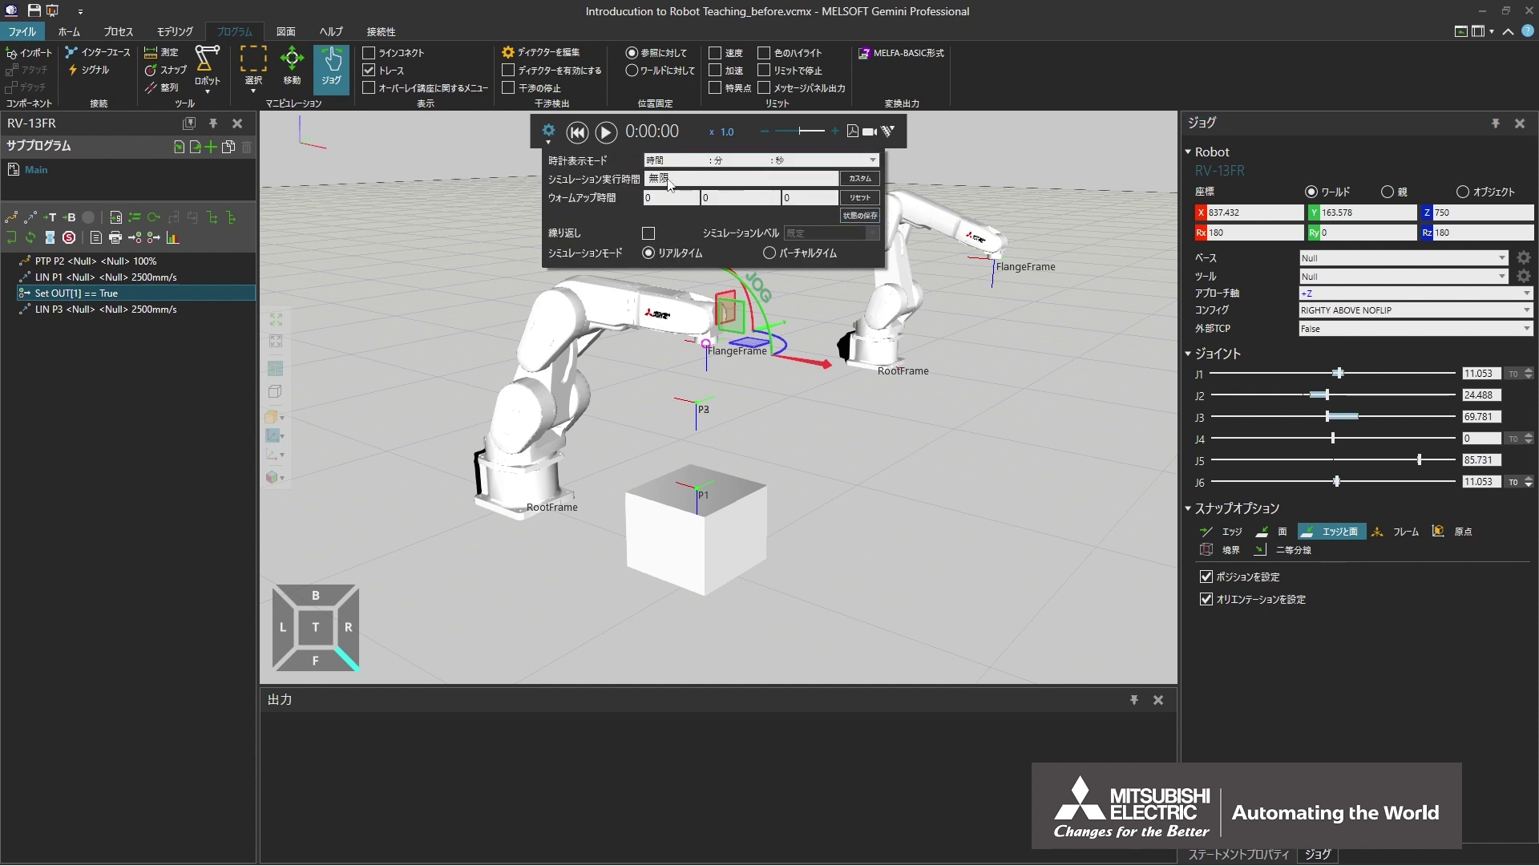
{"action": "left_click", "coordinate": [606, 133]}
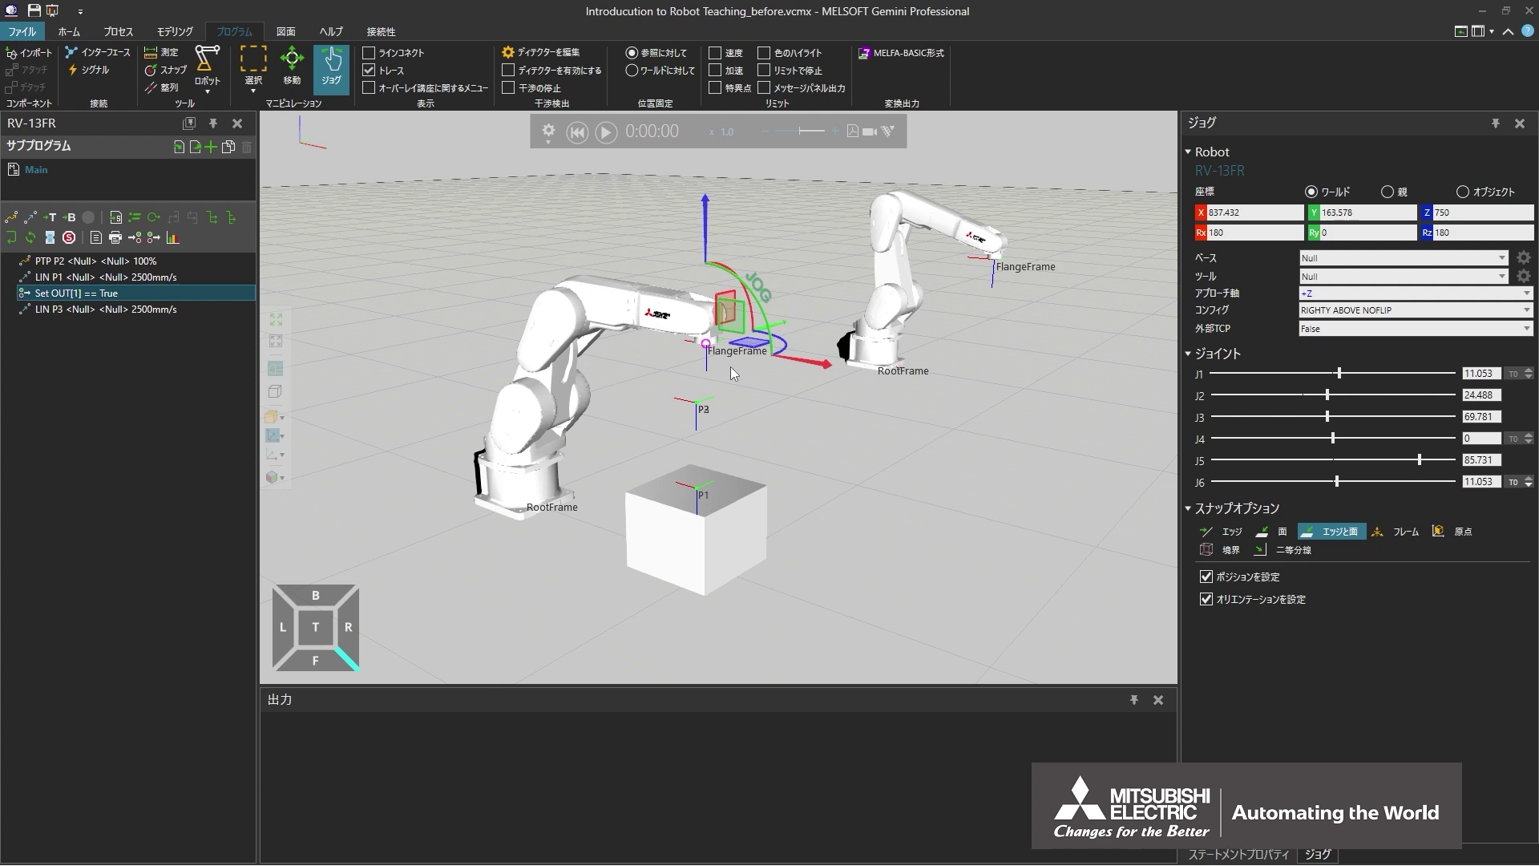
{"action": "left_click_drag", "start_coordinate": [731, 363], "coordinate": [670, 364]}
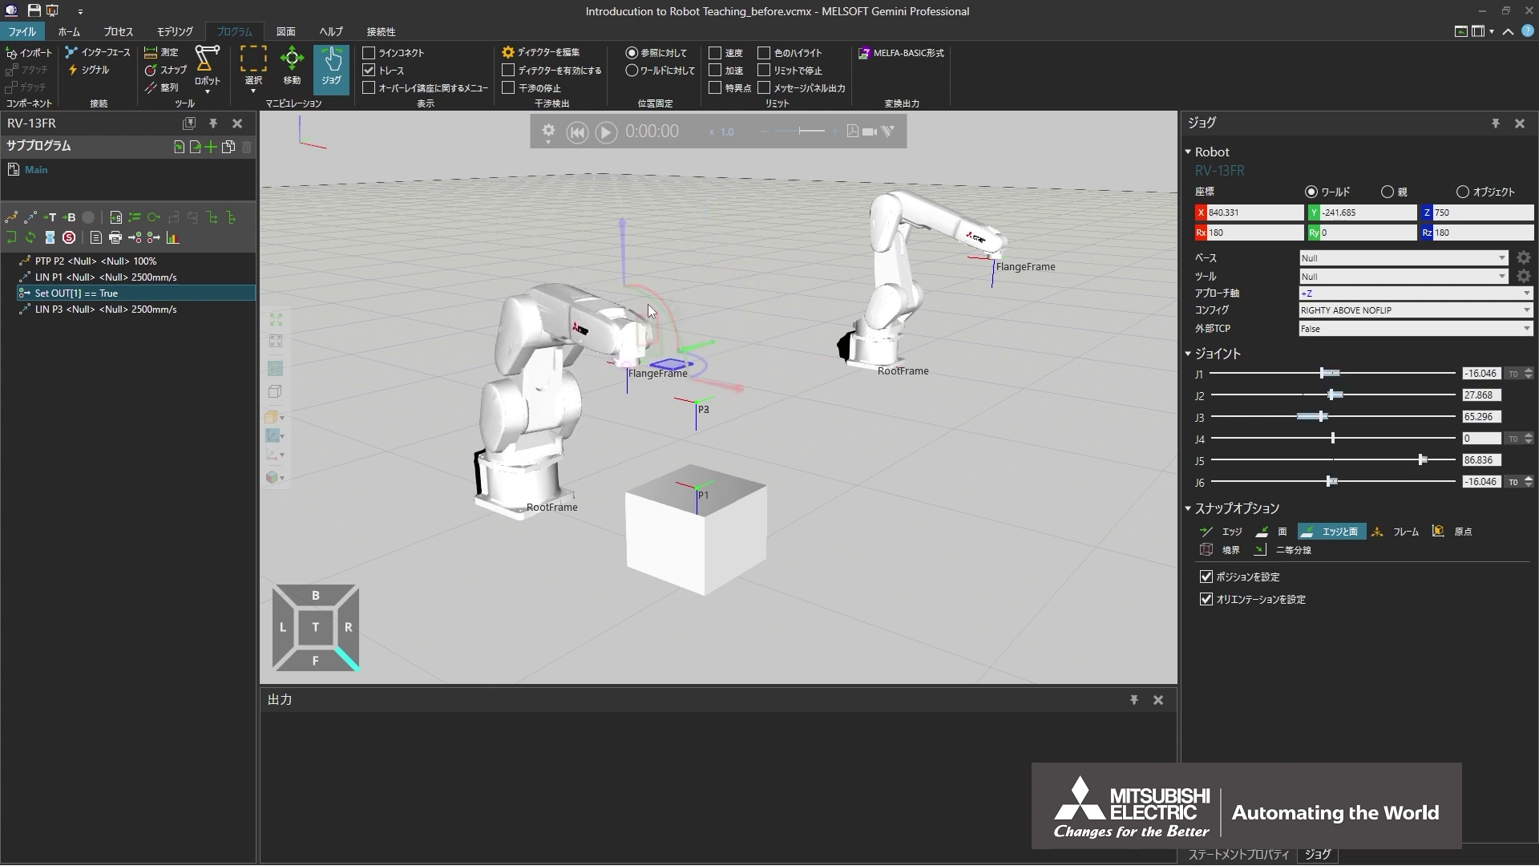
{"action": "left_click", "coordinate": [605, 132]}
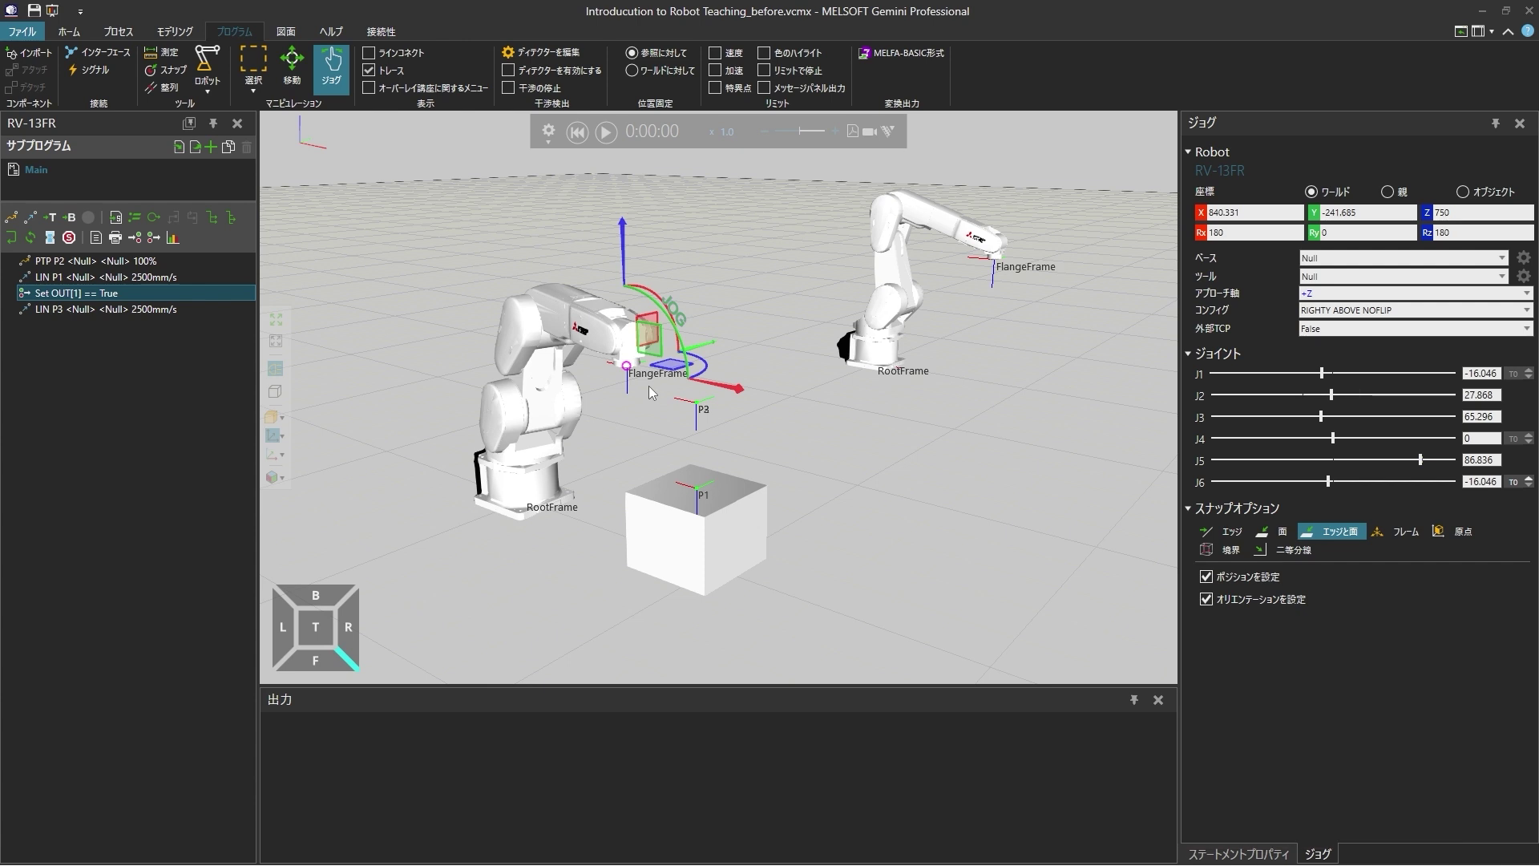
- Show the front robot's action settings and examine the signal actions assigned to output 1
{"action": "left_click", "coordinate": [535, 395]}
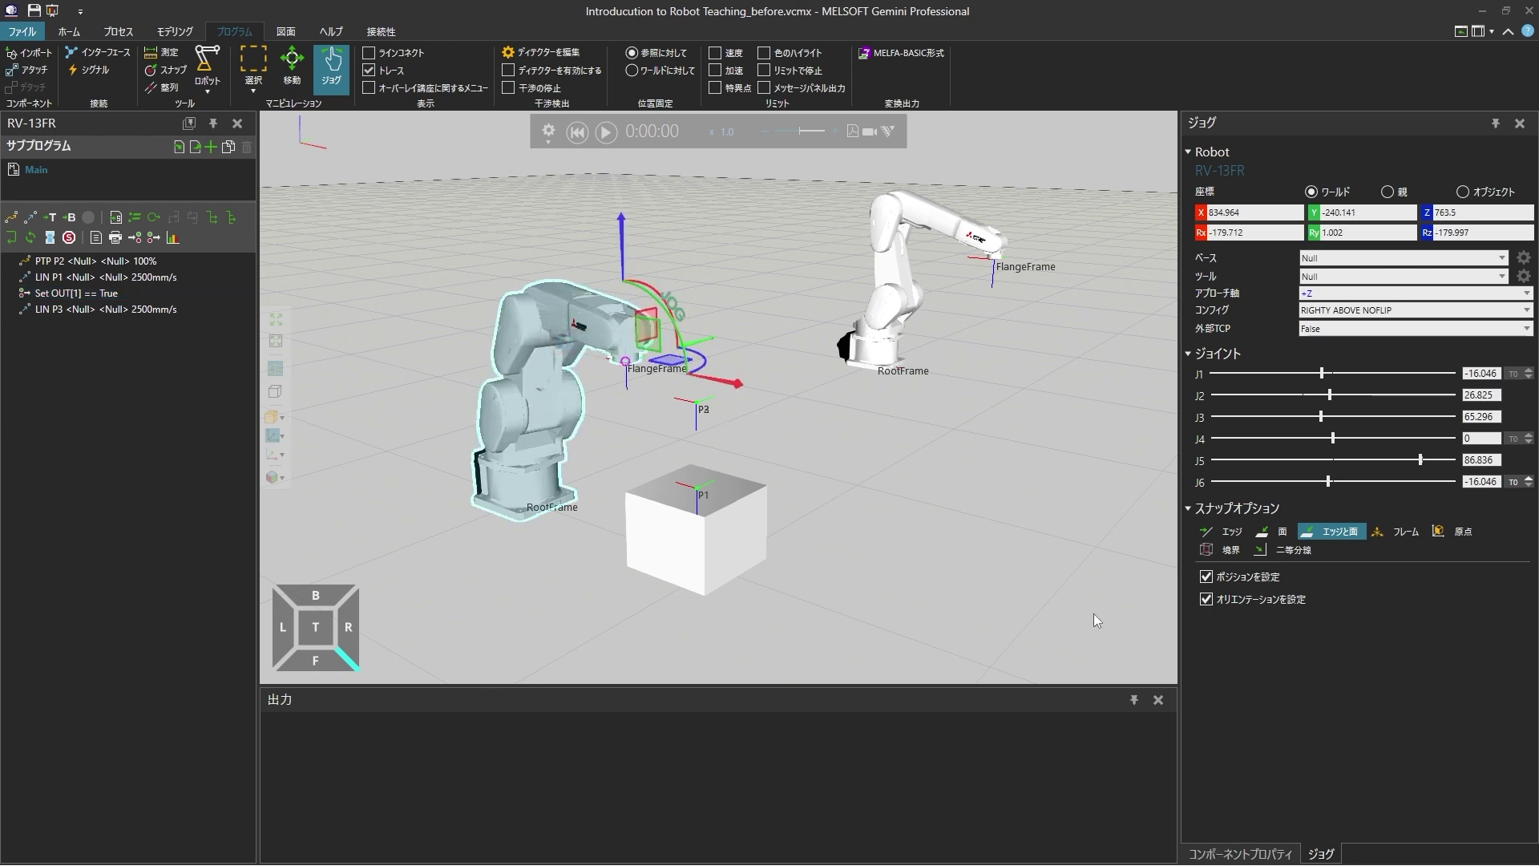
{"action": "left_click", "coordinate": [1240, 854]}
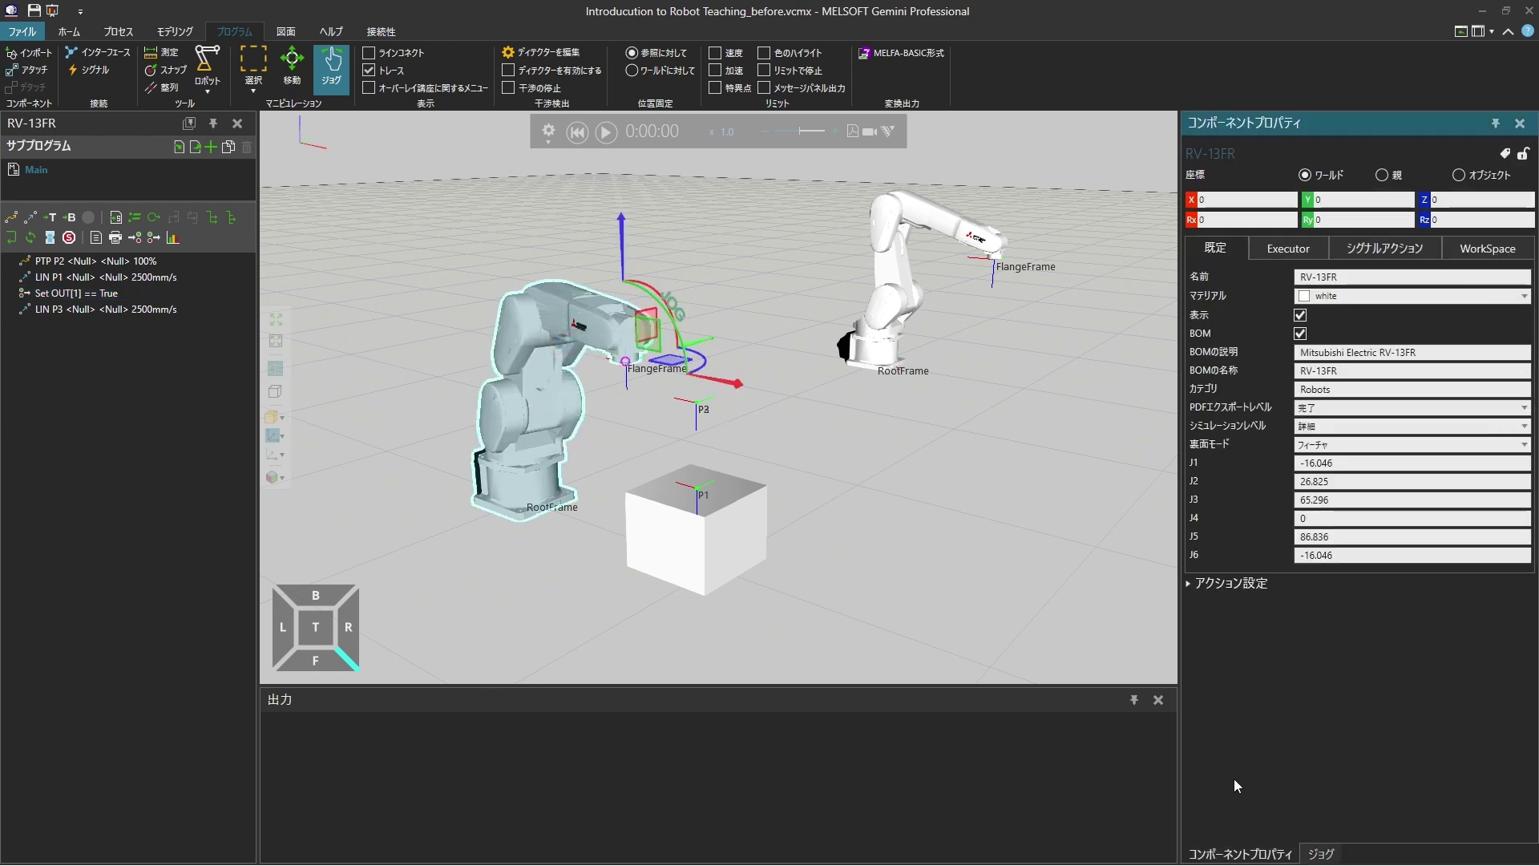
{"action": "left_click", "coordinate": [1203, 584]}
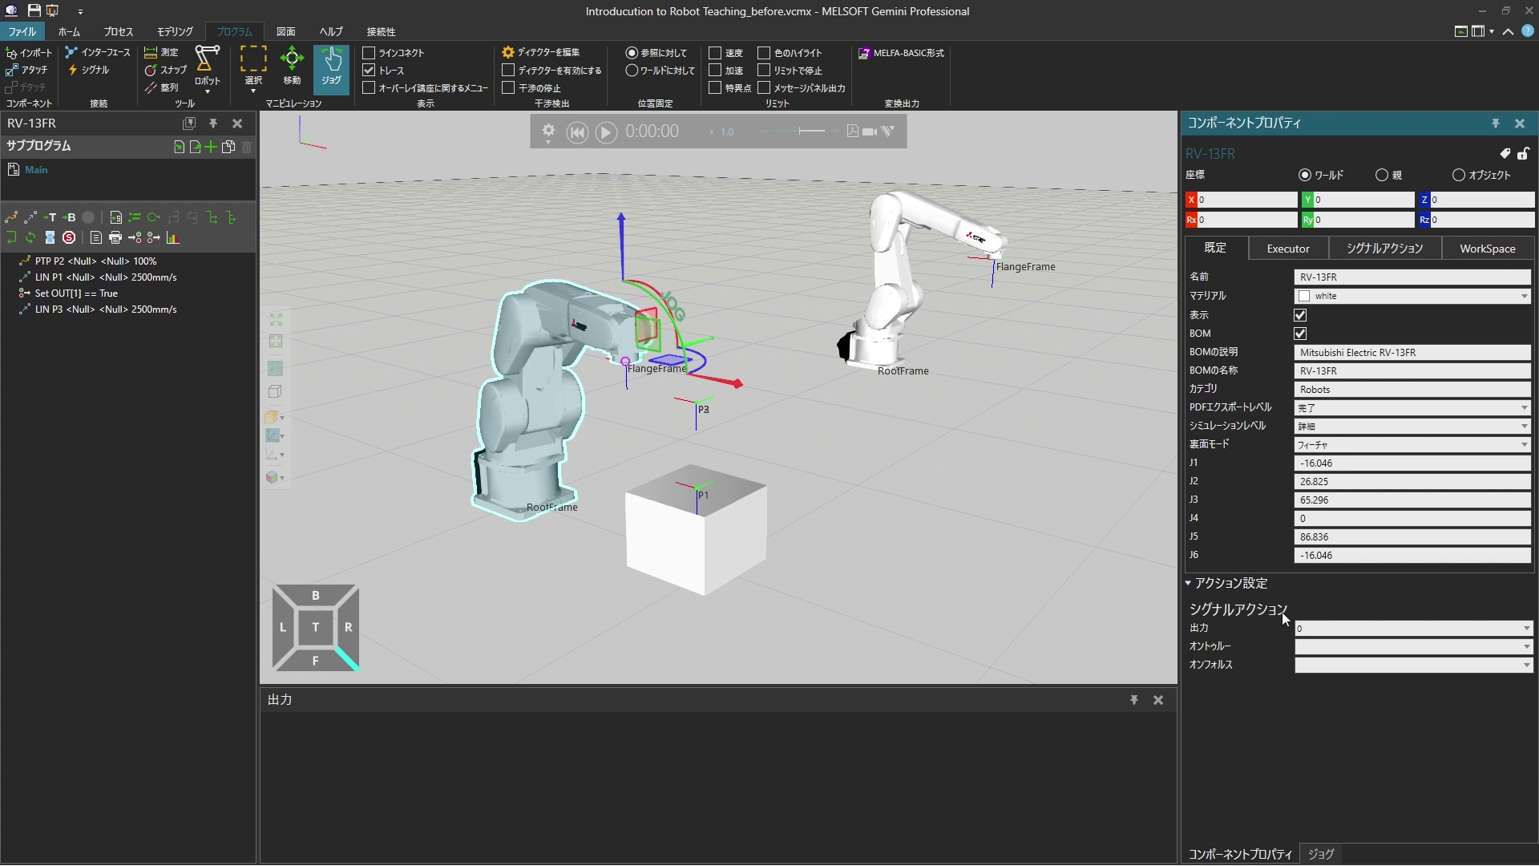
{"action": "left_click", "coordinate": [1313, 630]}
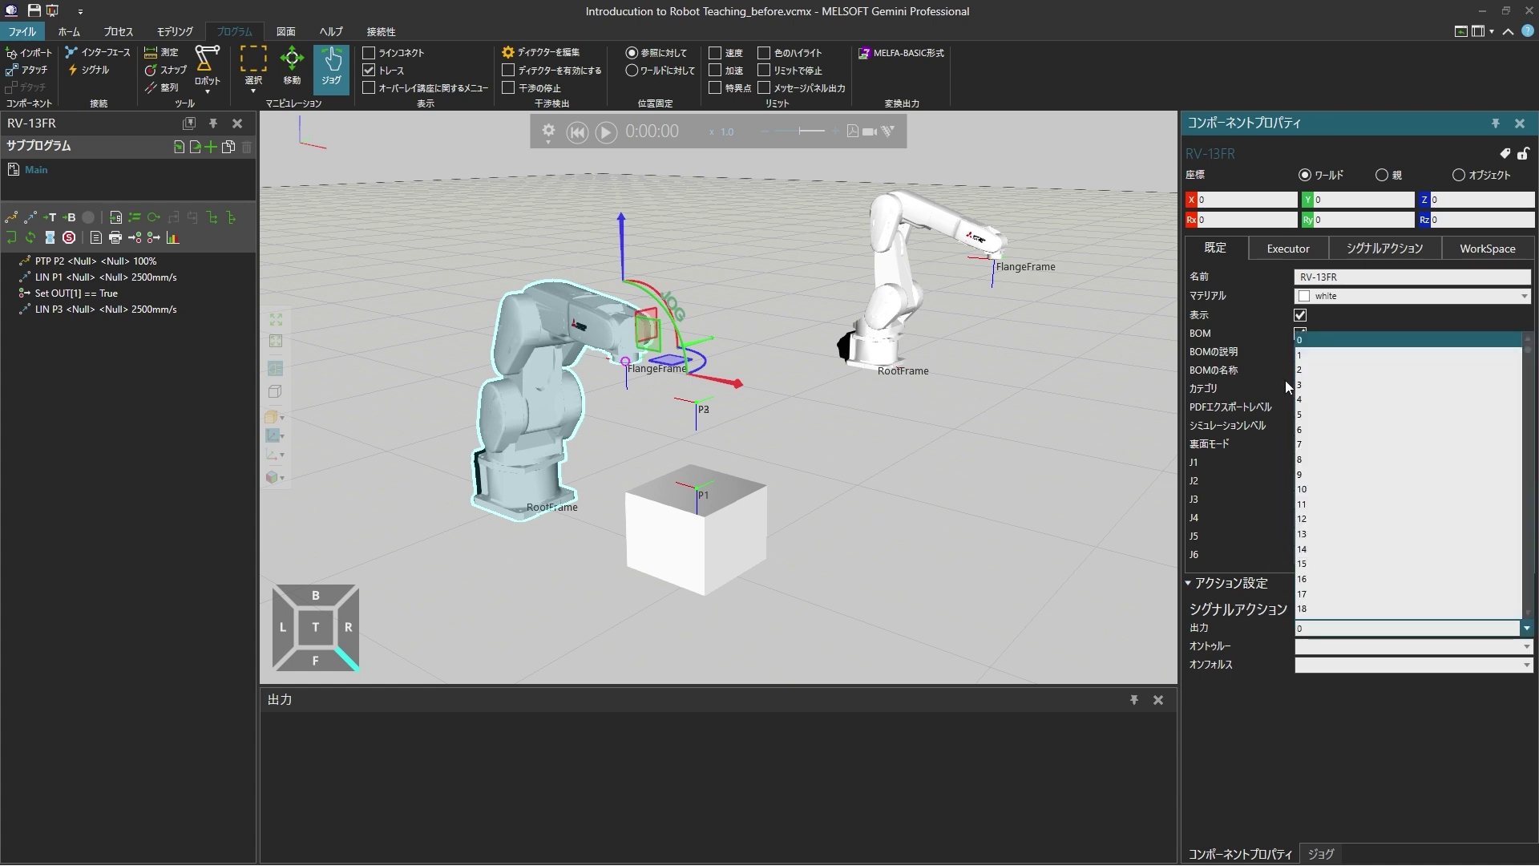
{"action": "left_click", "coordinate": [1331, 355]}
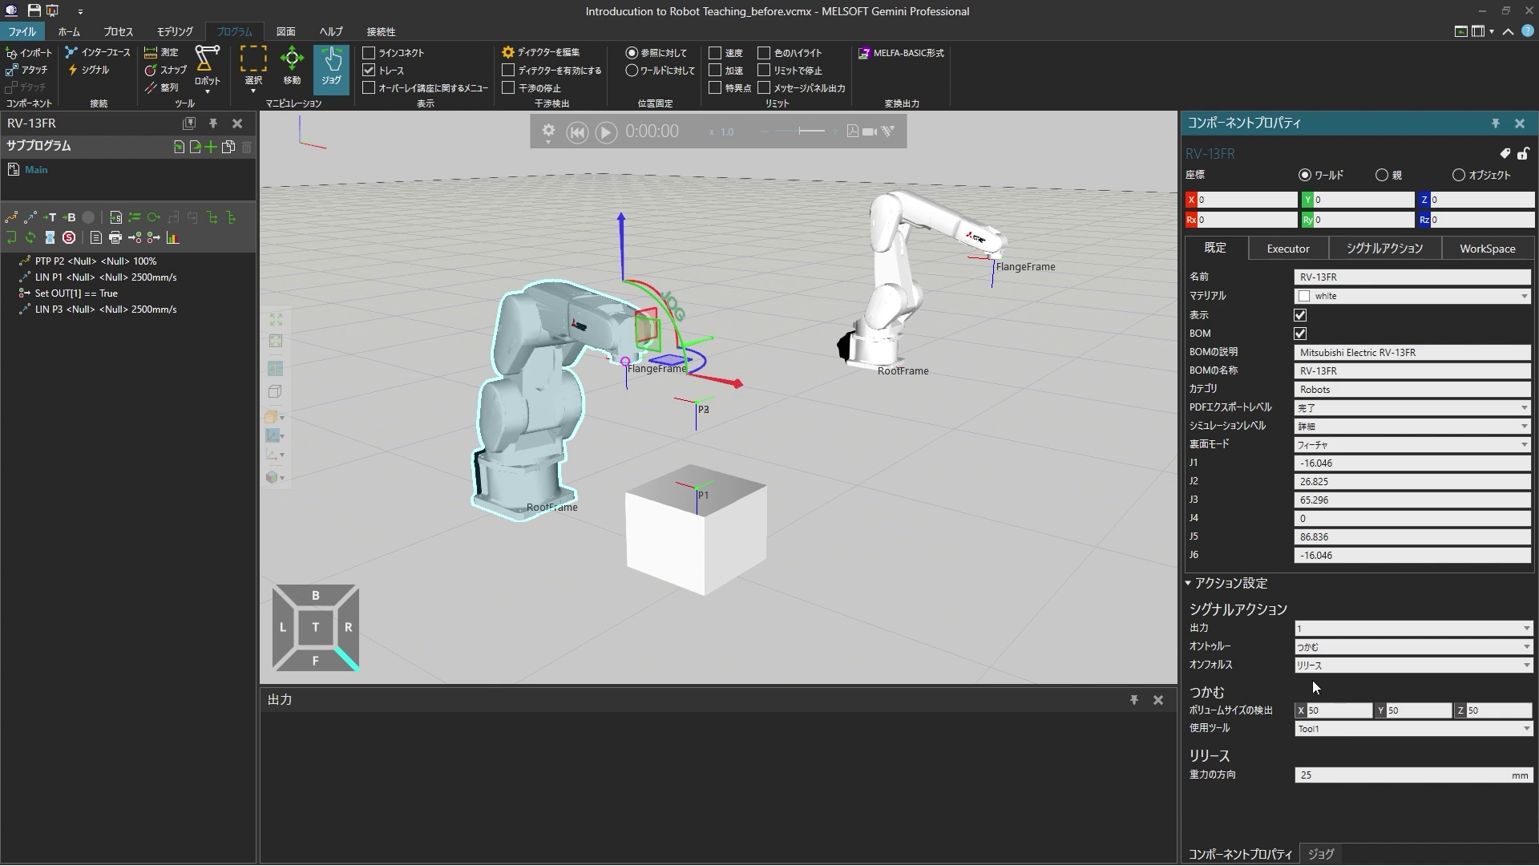
- Show the front robot's signal action settings for output 101
{"action": "left_click", "coordinate": [1334, 630]}
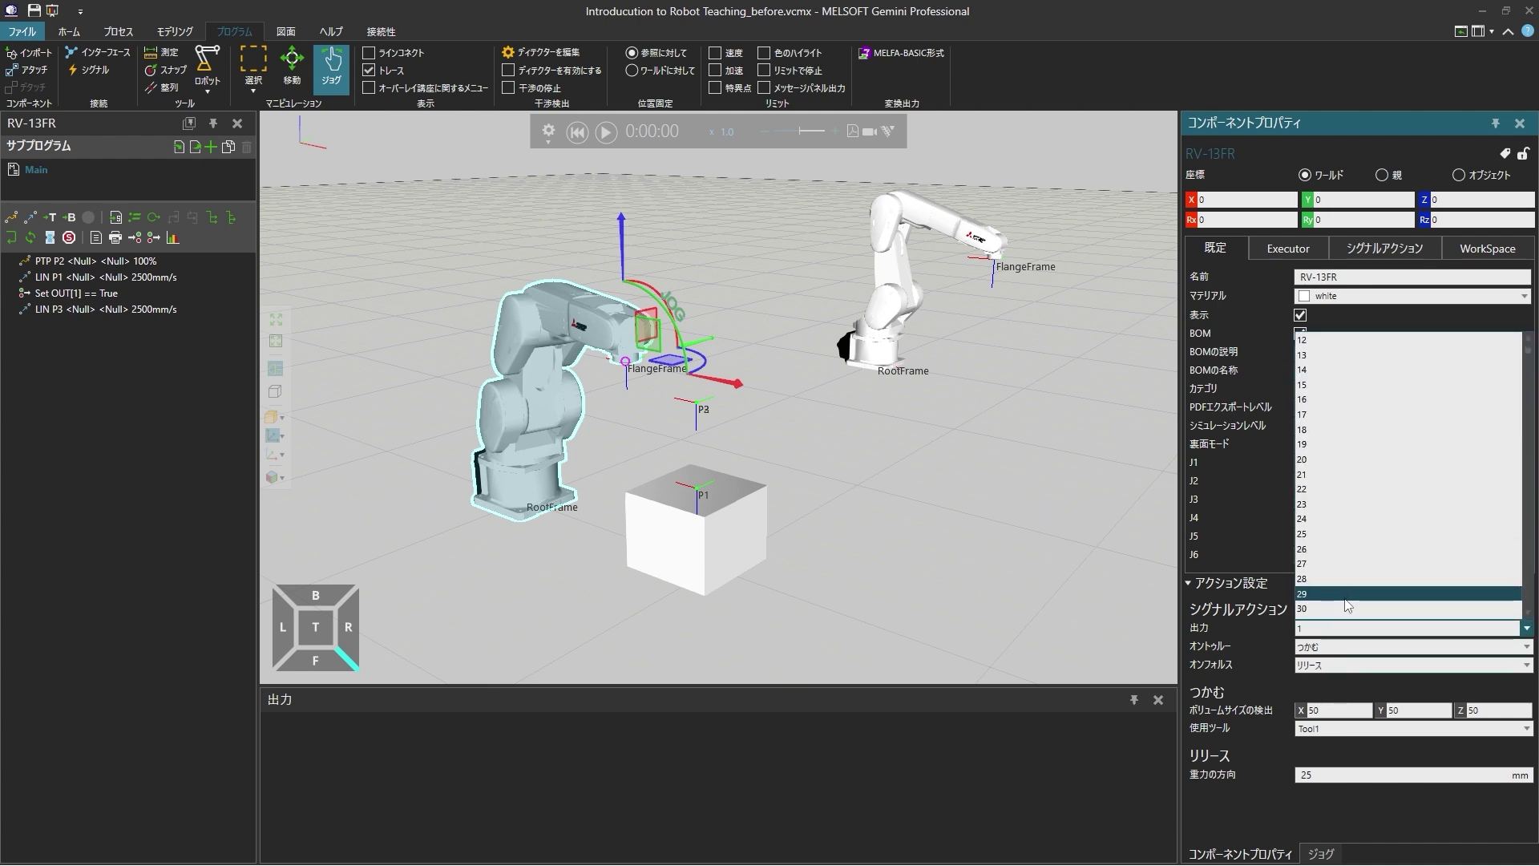
{"action": "scroll", "coordinate": [1348, 605], "scroll_direction": "down", "scroll_amount": 19}
{"action": "scroll", "coordinate": [1347, 602], "scroll_direction": "down", "scroll_amount": 5}
{"action": "left_click", "coordinate": [1348, 594]}
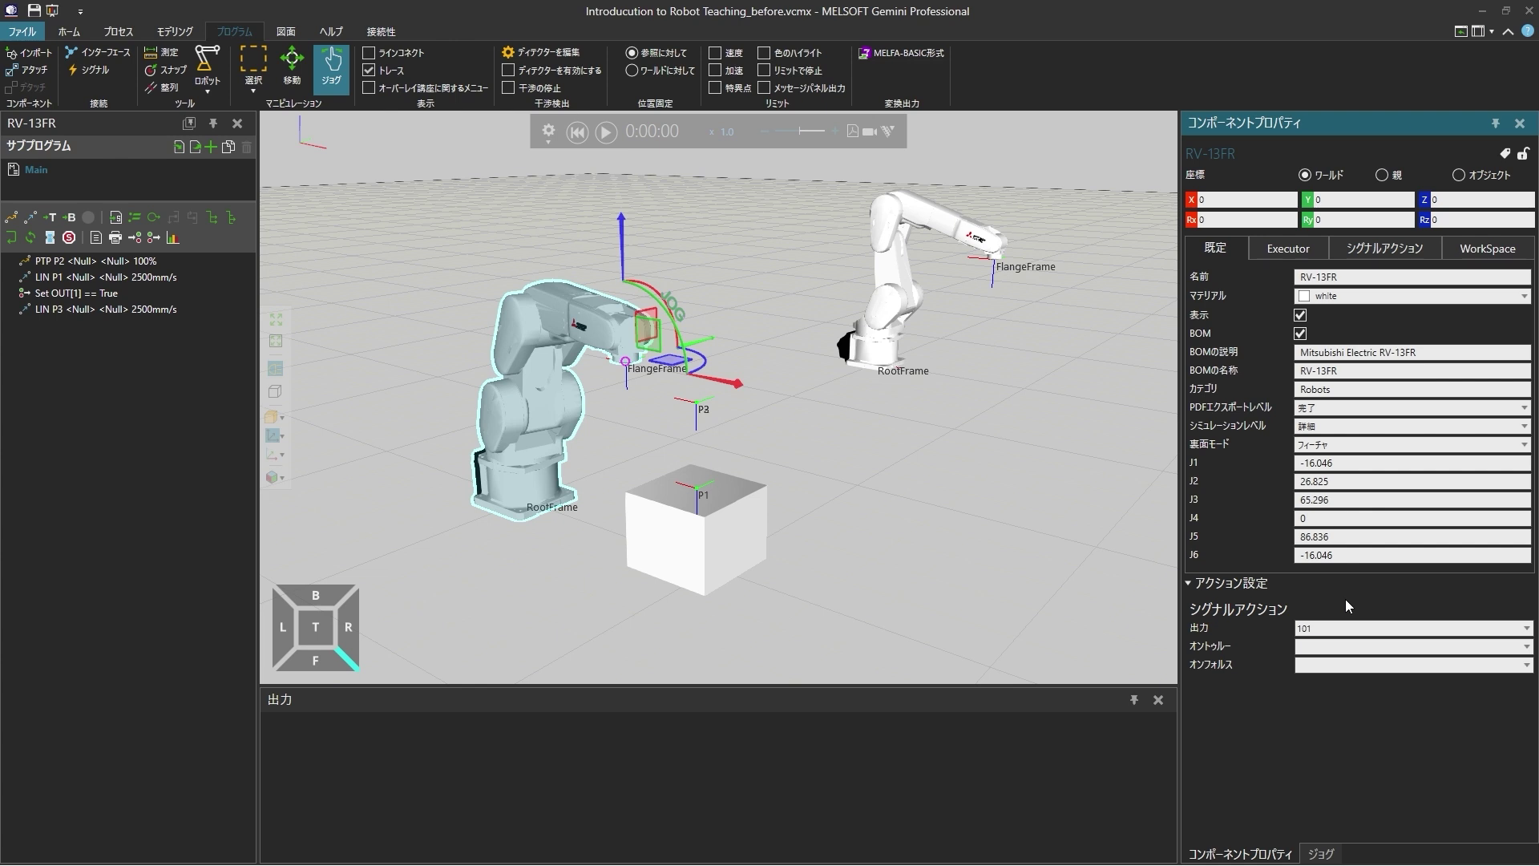
- Examine the on-true and on-false action options available for the front robot's output 101, leaving both unassigned
{"action": "left_click", "coordinate": [1346, 647]}
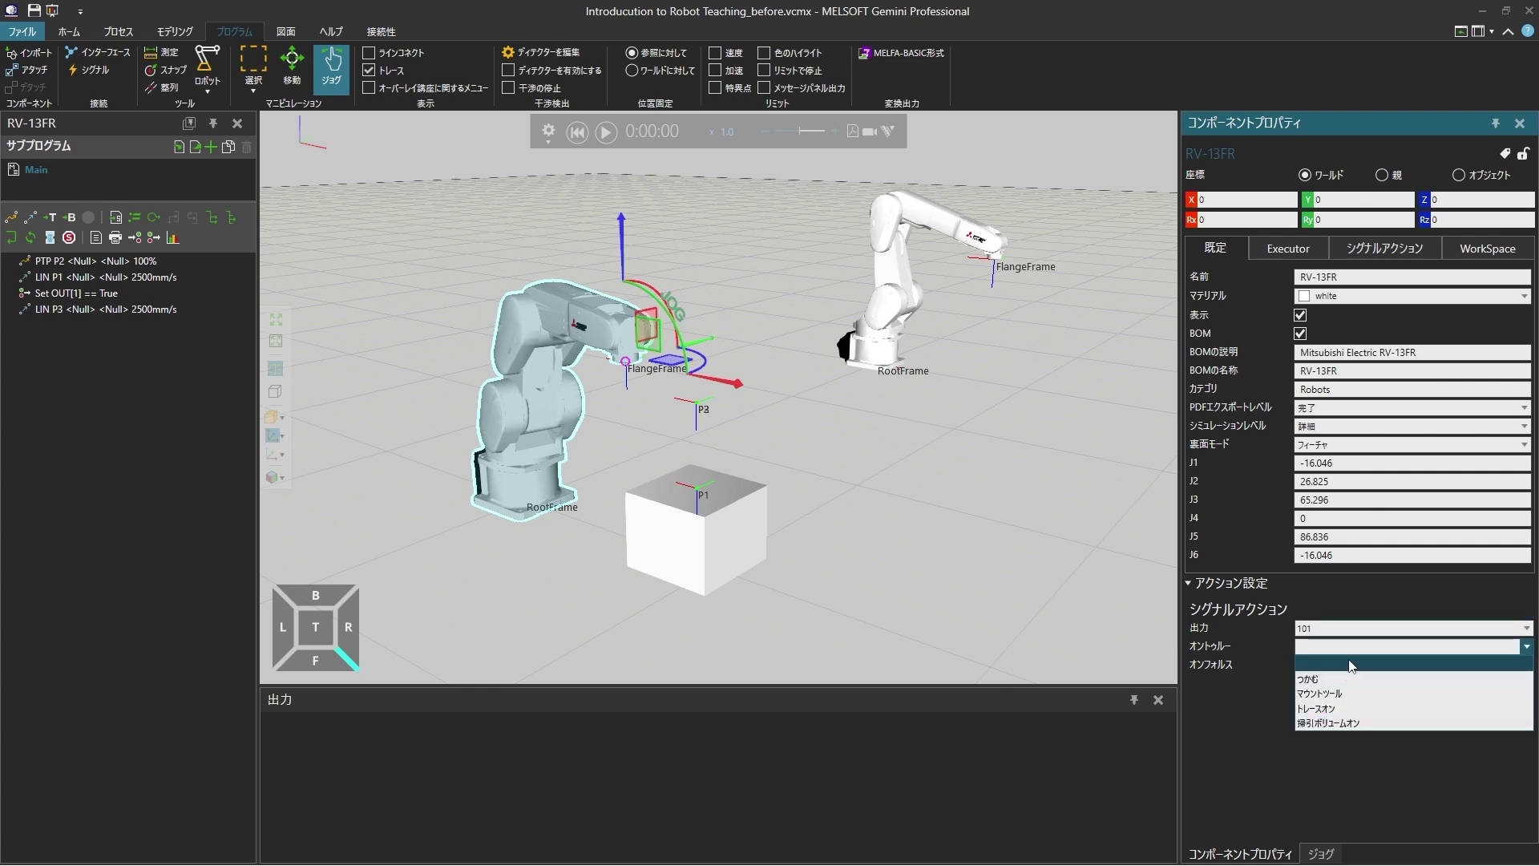
{"action": "left_click", "coordinate": [1353, 666]}
{"action": "left_click", "coordinate": [1353, 665]}
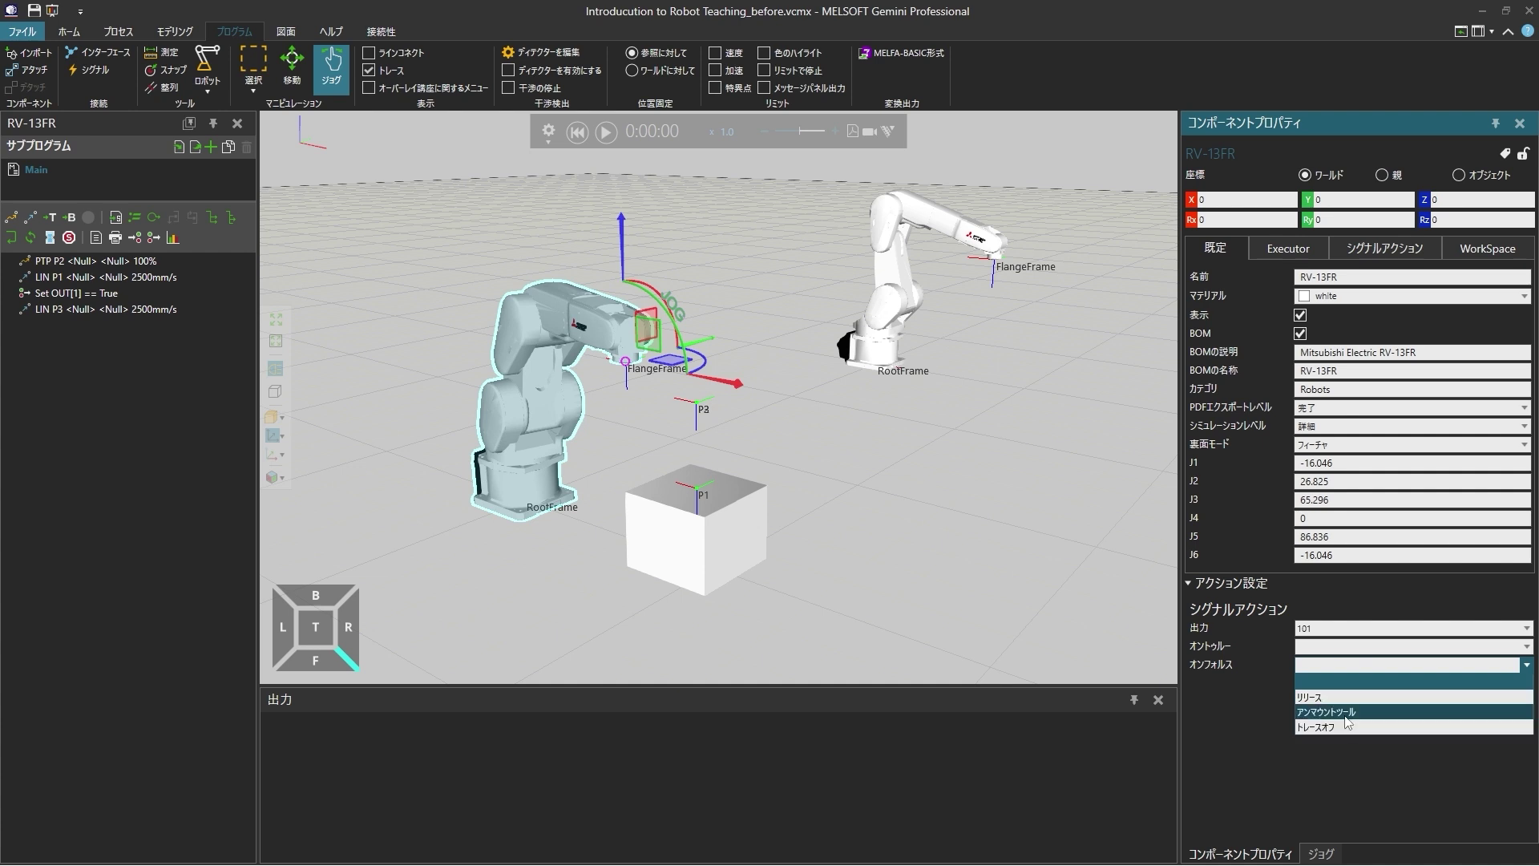
{"action": "left_click", "coordinate": [1354, 683]}
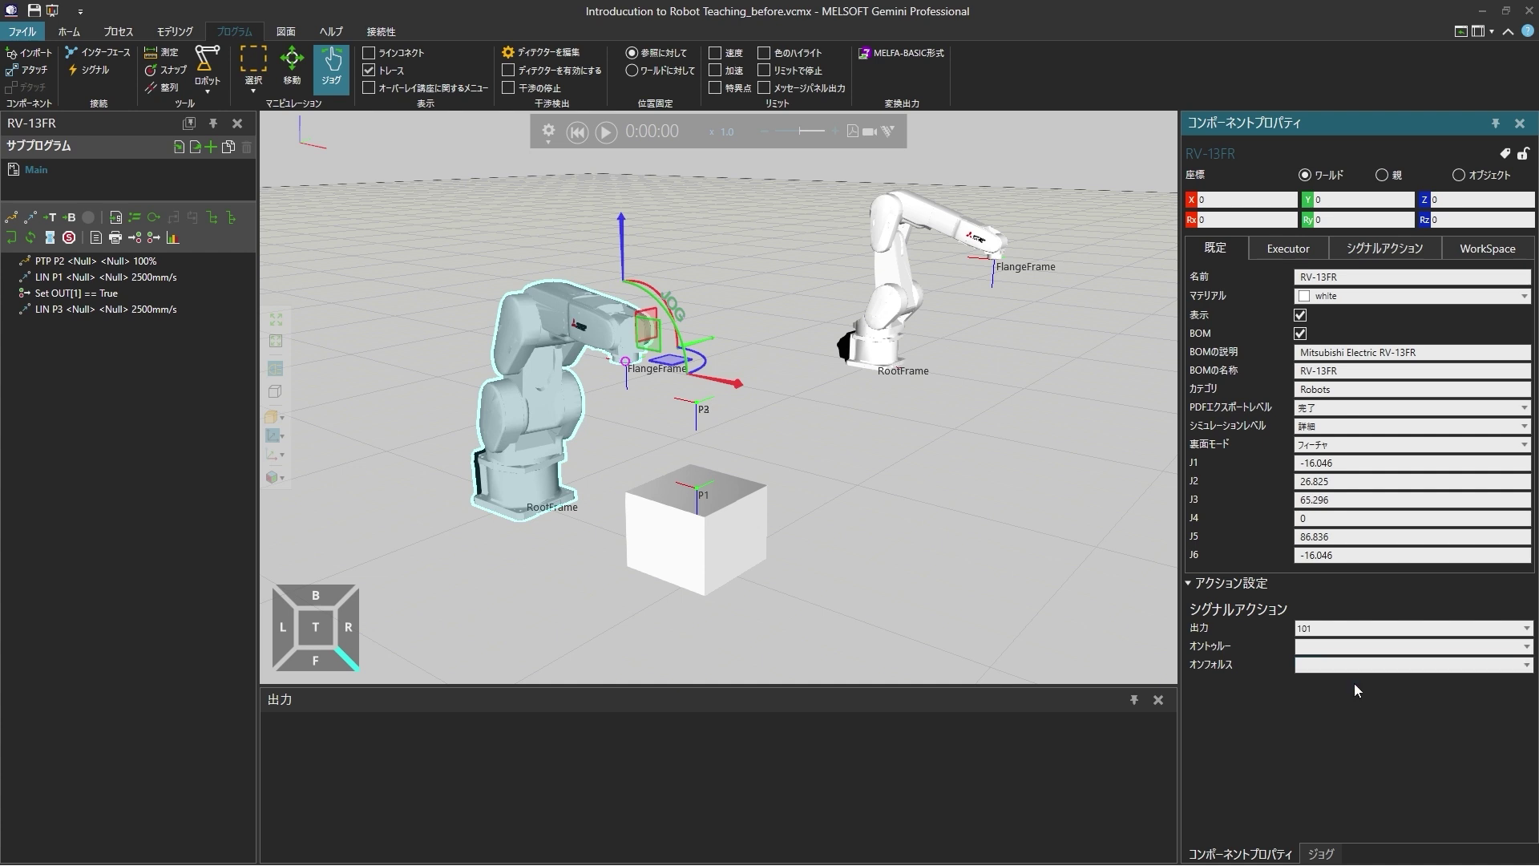
- Show the front robot's signal action settings for output 1
{"action": "left_click", "coordinate": [1353, 629]}
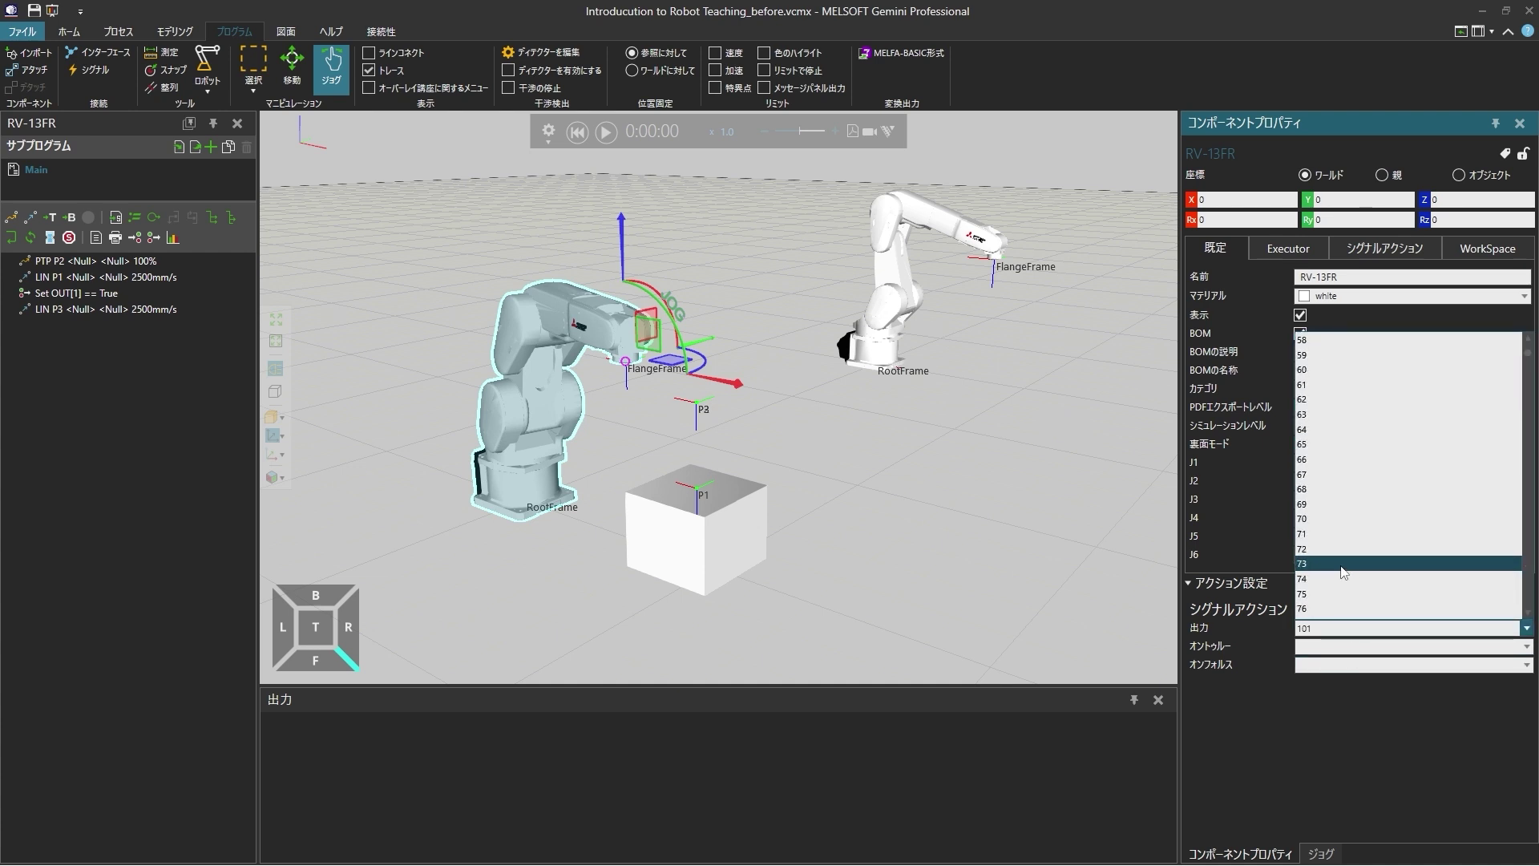
{"action": "scroll", "coordinate": [1359, 401], "scroll_direction": "up", "scroll_amount": 20}
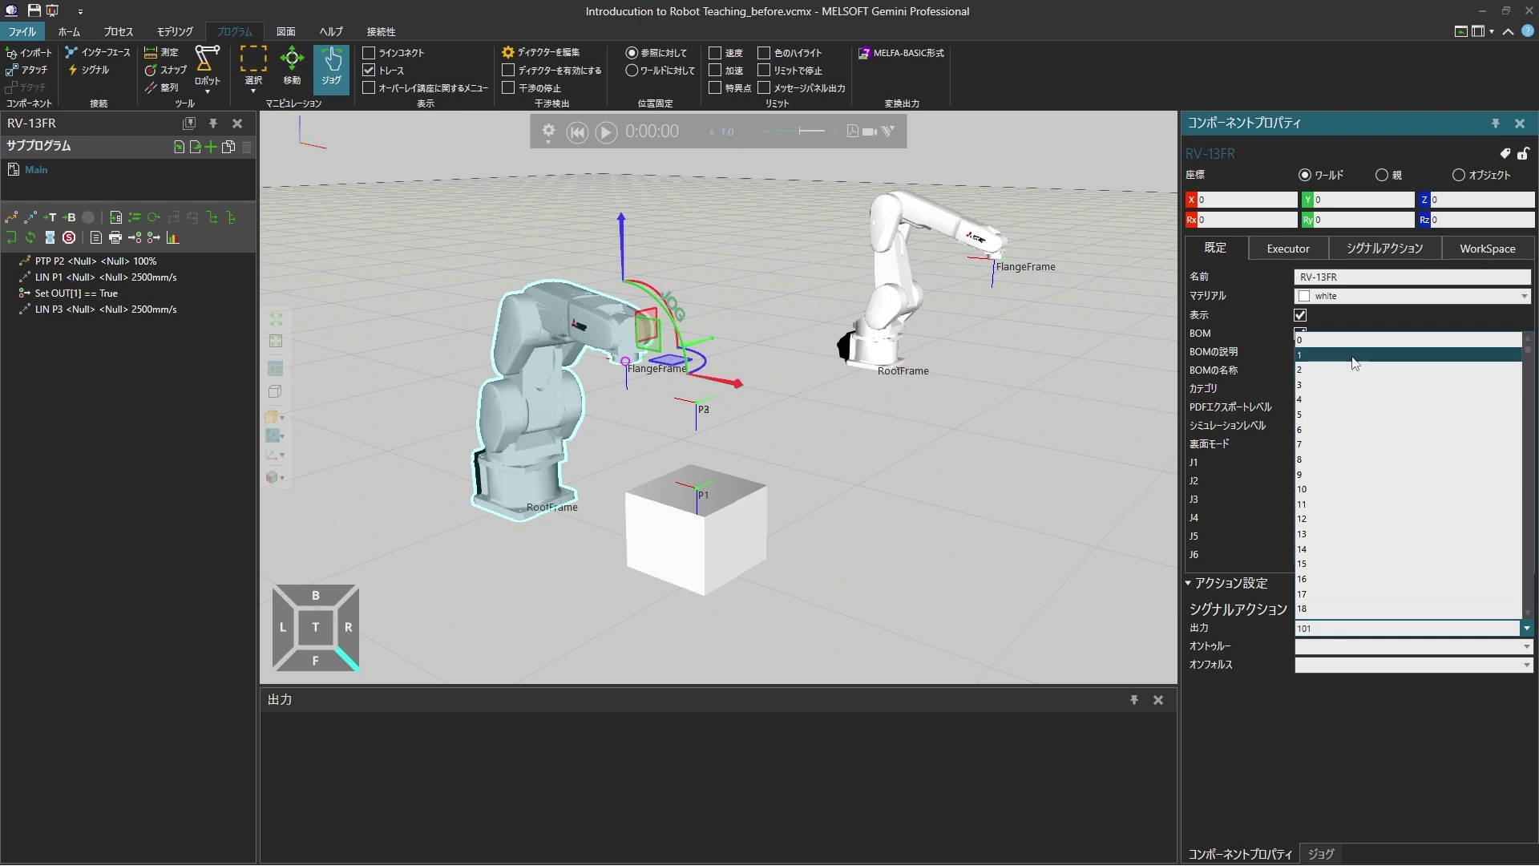
{"action": "left_click", "coordinate": [1355, 356]}
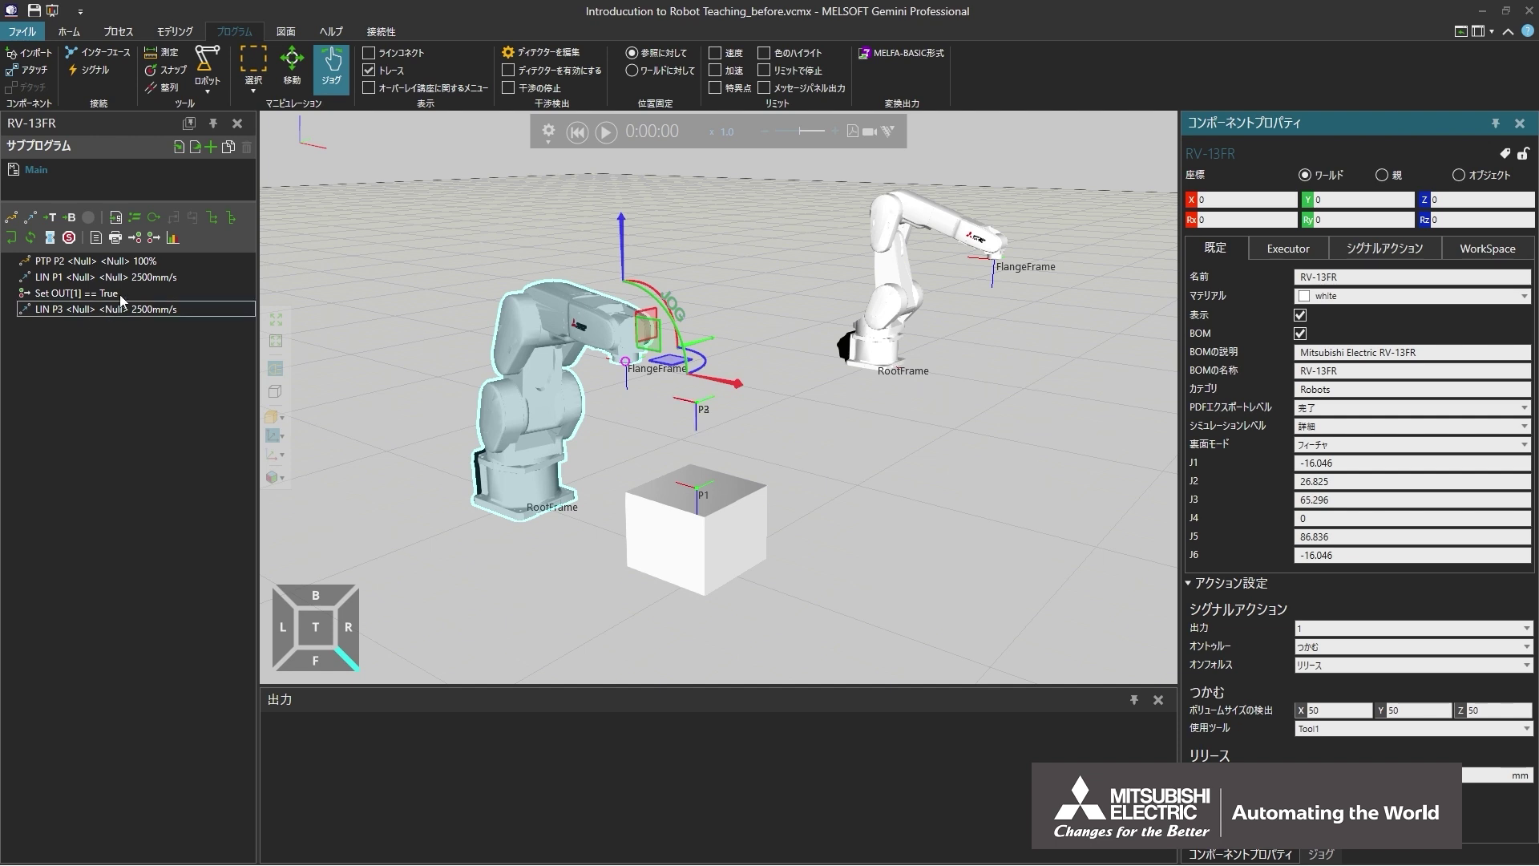
- Move the program's point P3 along the world Y axis to about Y 290 mm
{"action": "left_click", "coordinate": [290, 89]}
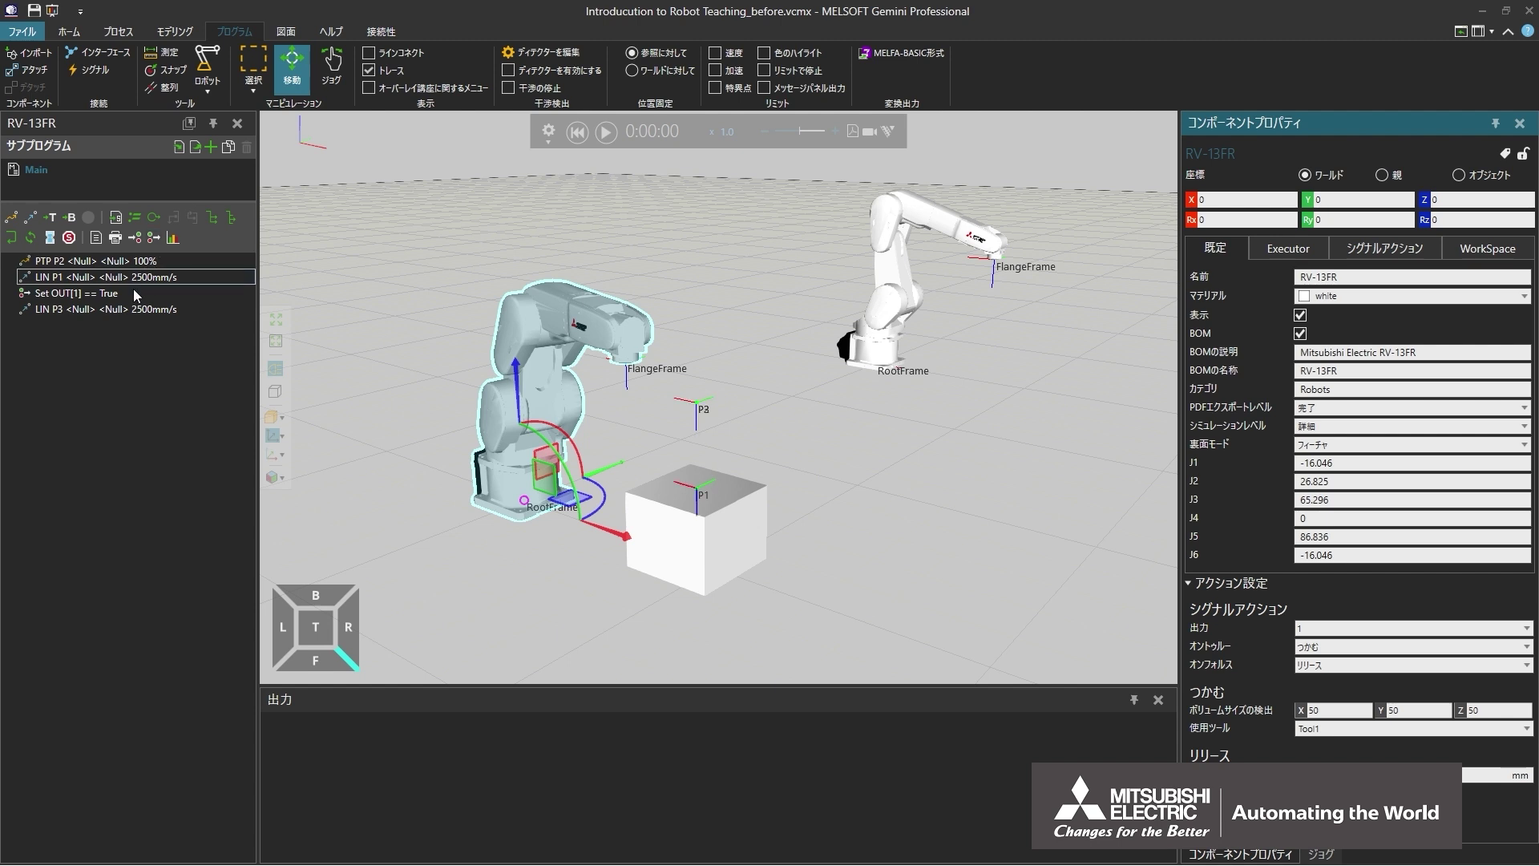
{"action": "left_click", "coordinate": [120, 311]}
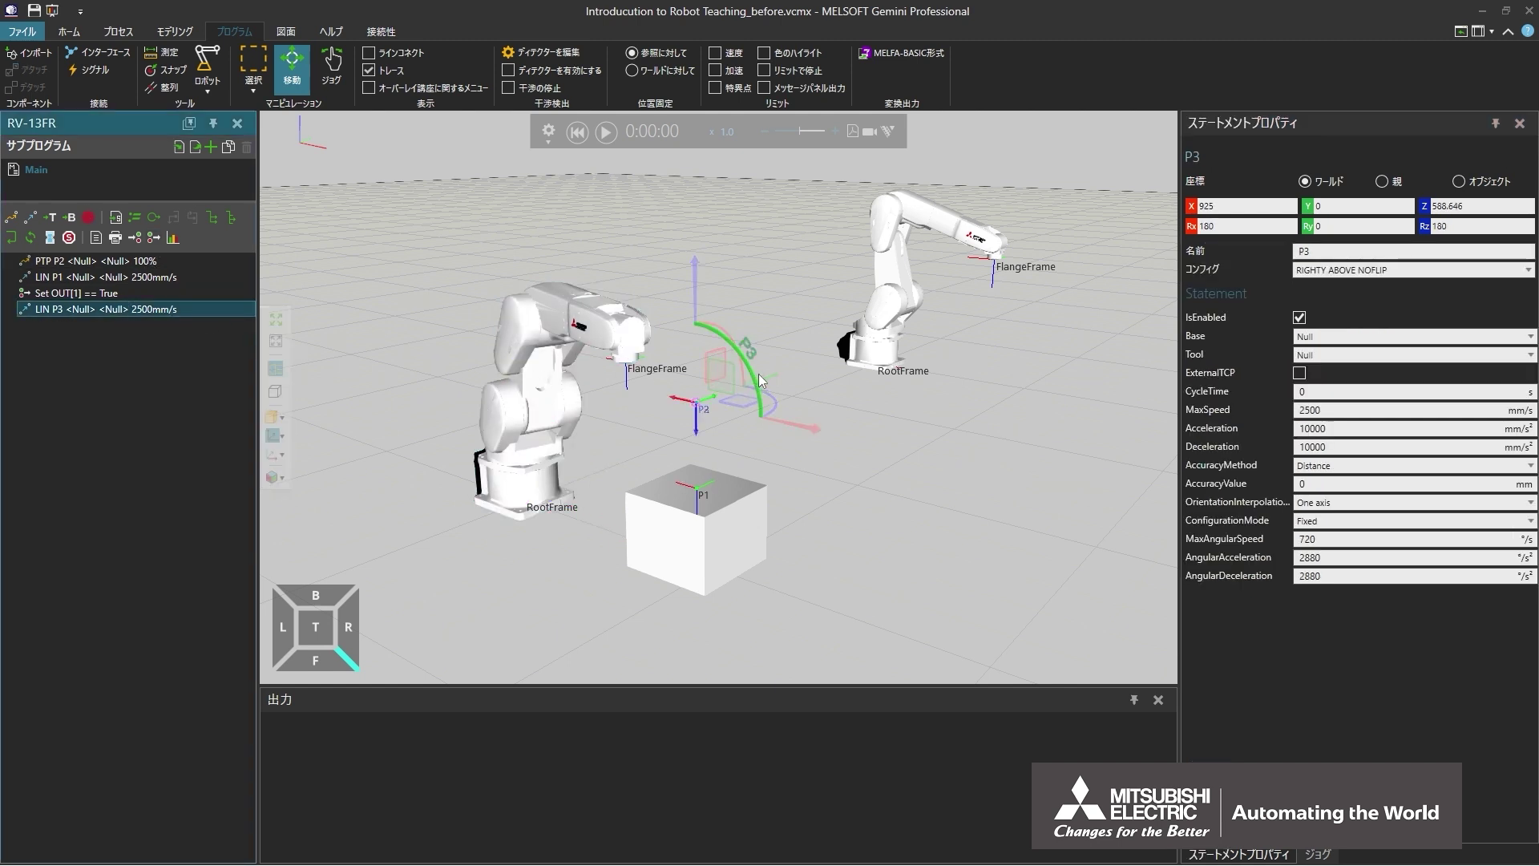
{"action": "left_click_drag", "start_coordinate": [765, 374], "coordinate": [807, 353]}
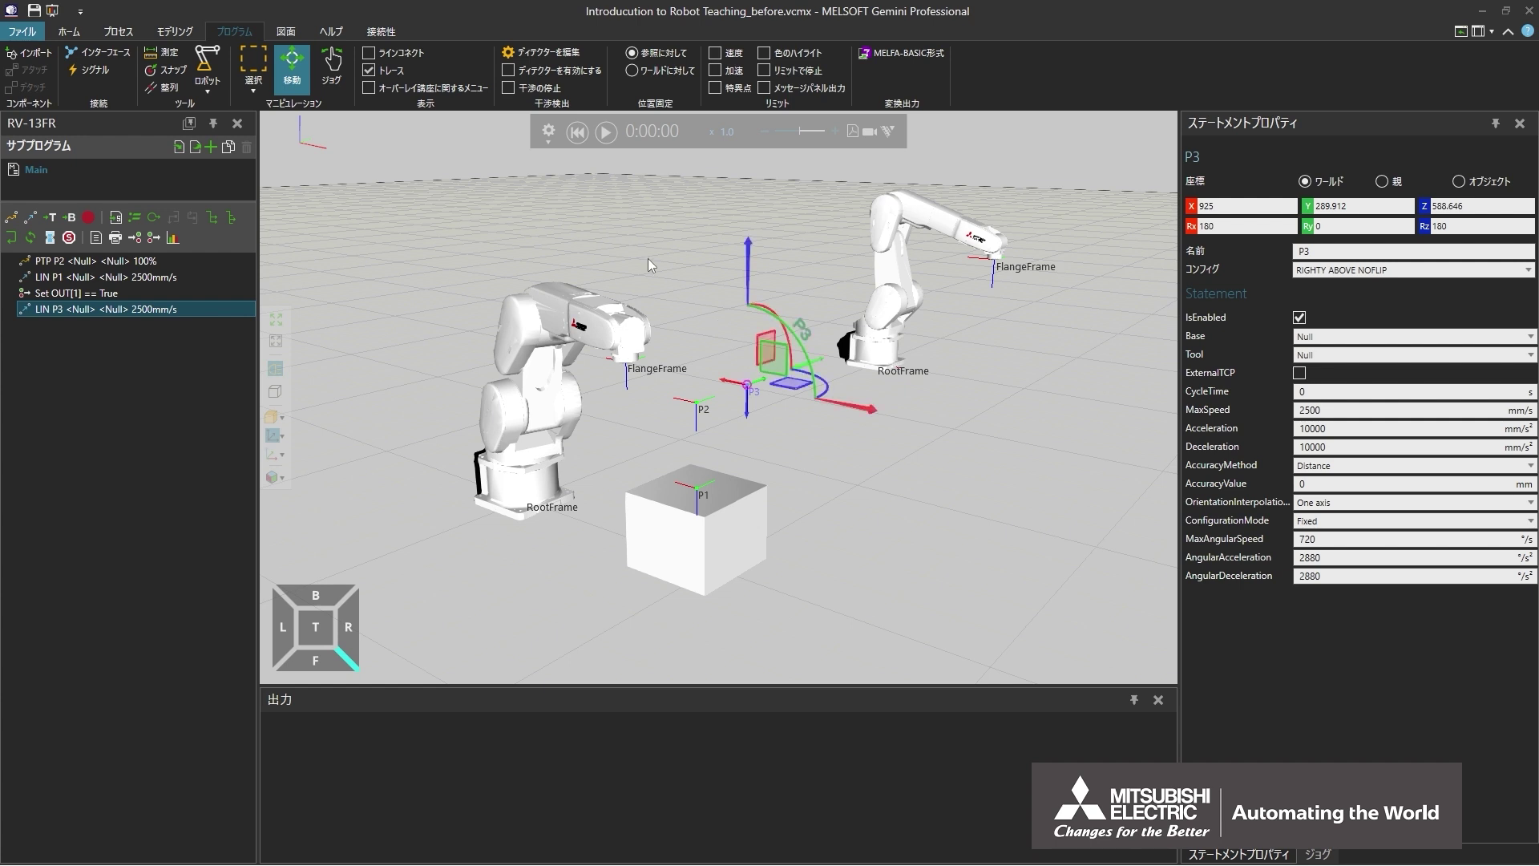
- Run the simulation from the start to check the box being carried to the moved P3 point, and reset it
{"action": "left_click", "coordinate": [576, 139]}
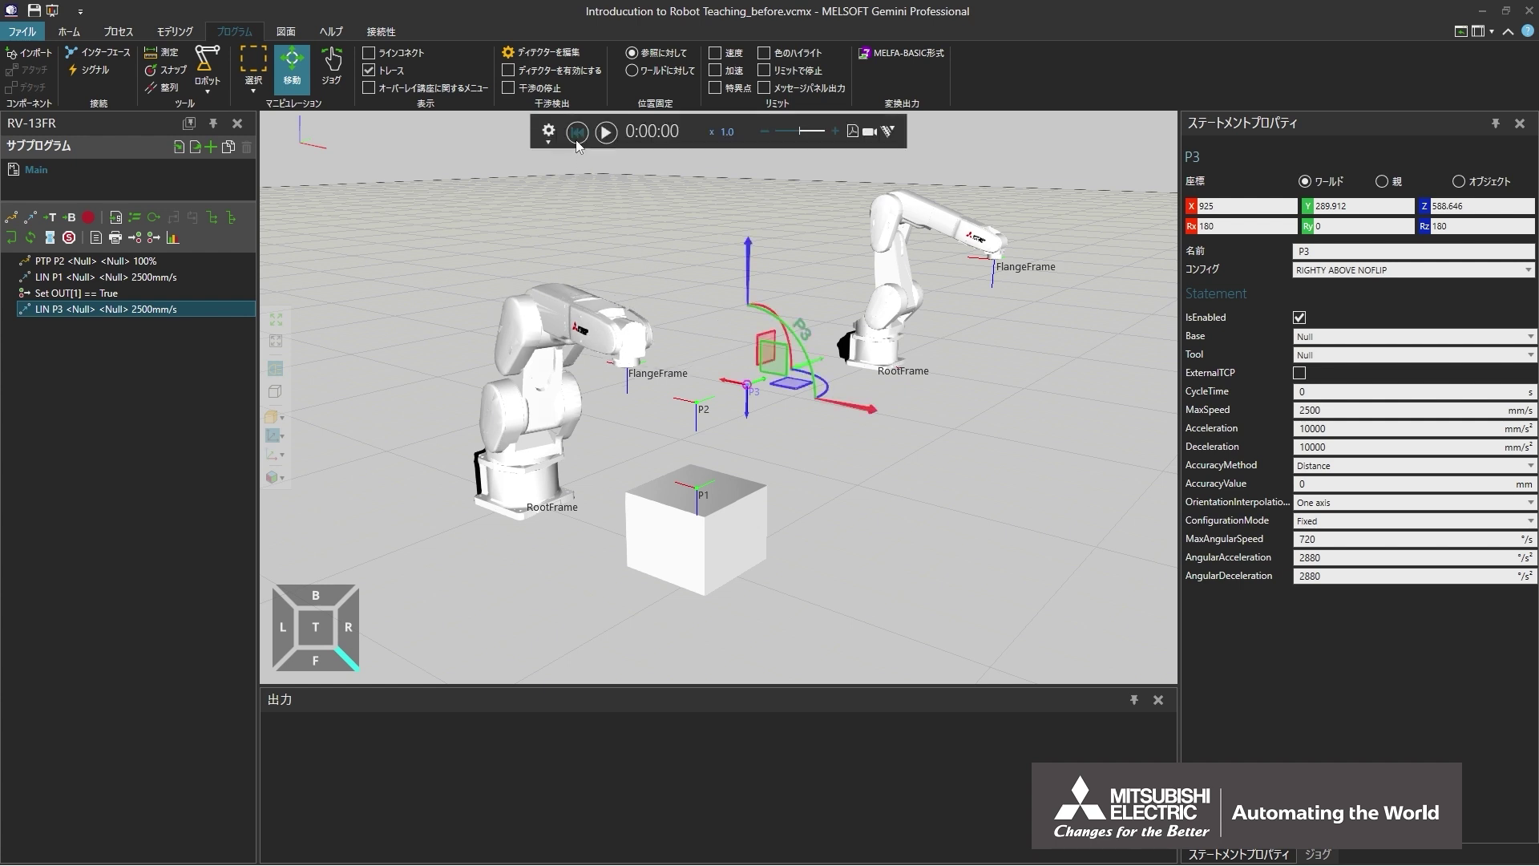
{"action": "left_click", "coordinate": [607, 141]}
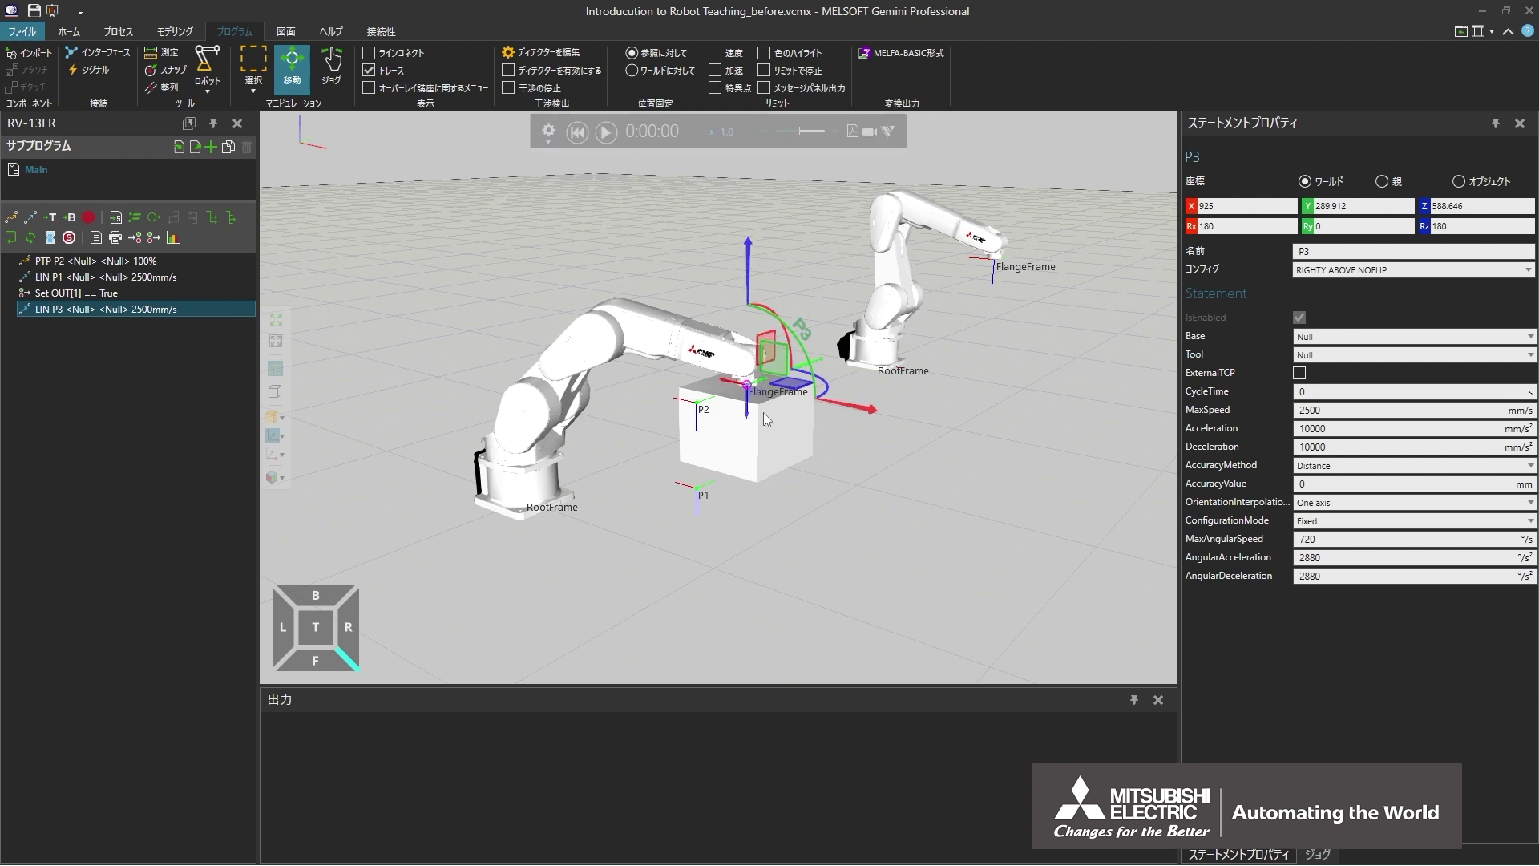
{"action": "left_click", "coordinate": [578, 136]}
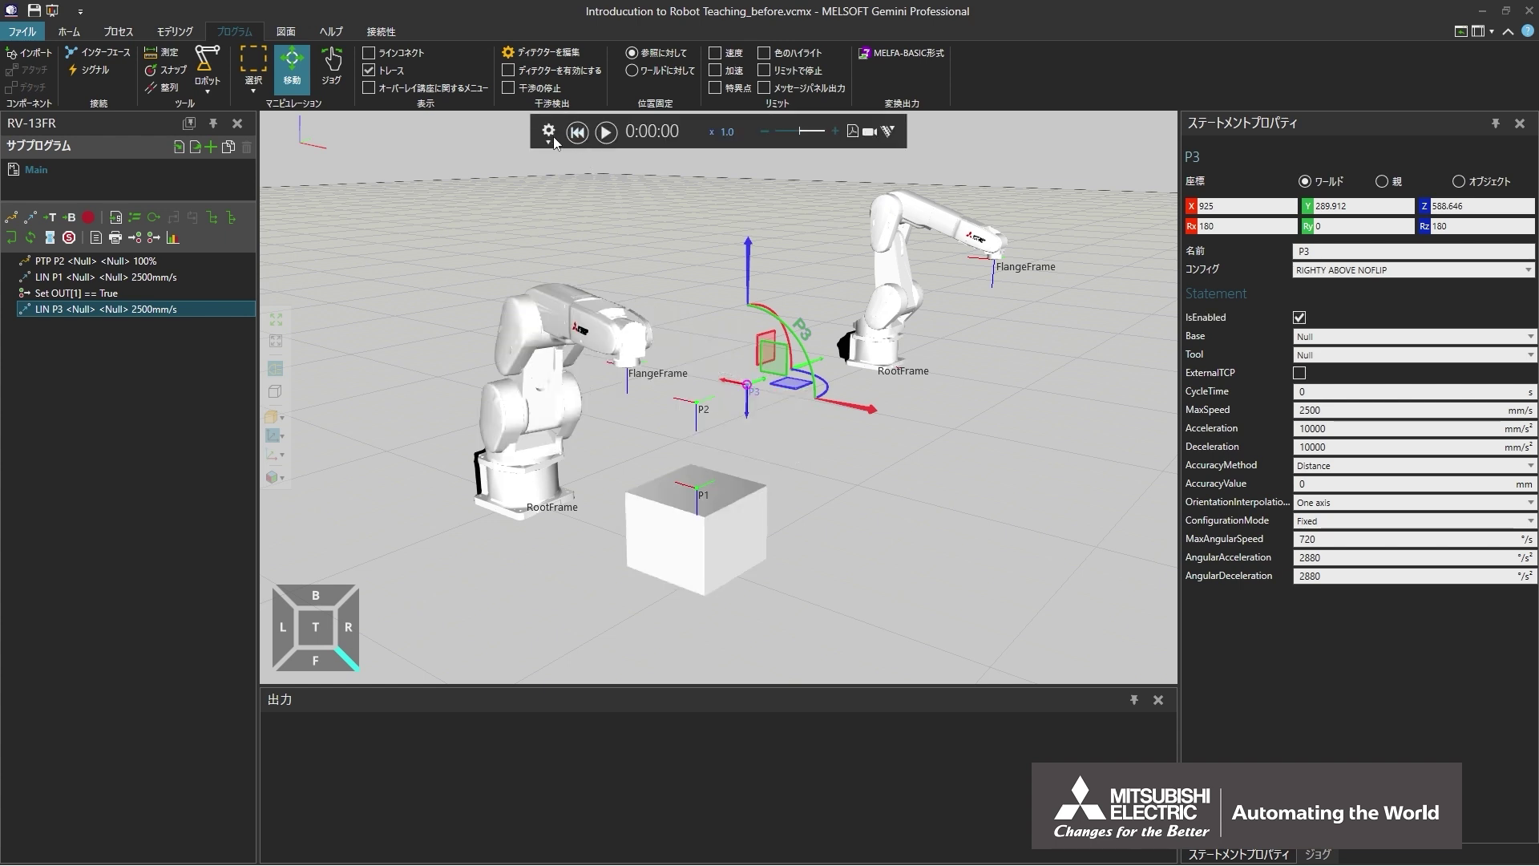
- Jog the front robot from P3 horizontally to about X 926, Y 89 mm and update P3 to that pose
{"action": "left_click", "coordinate": [336, 90]}
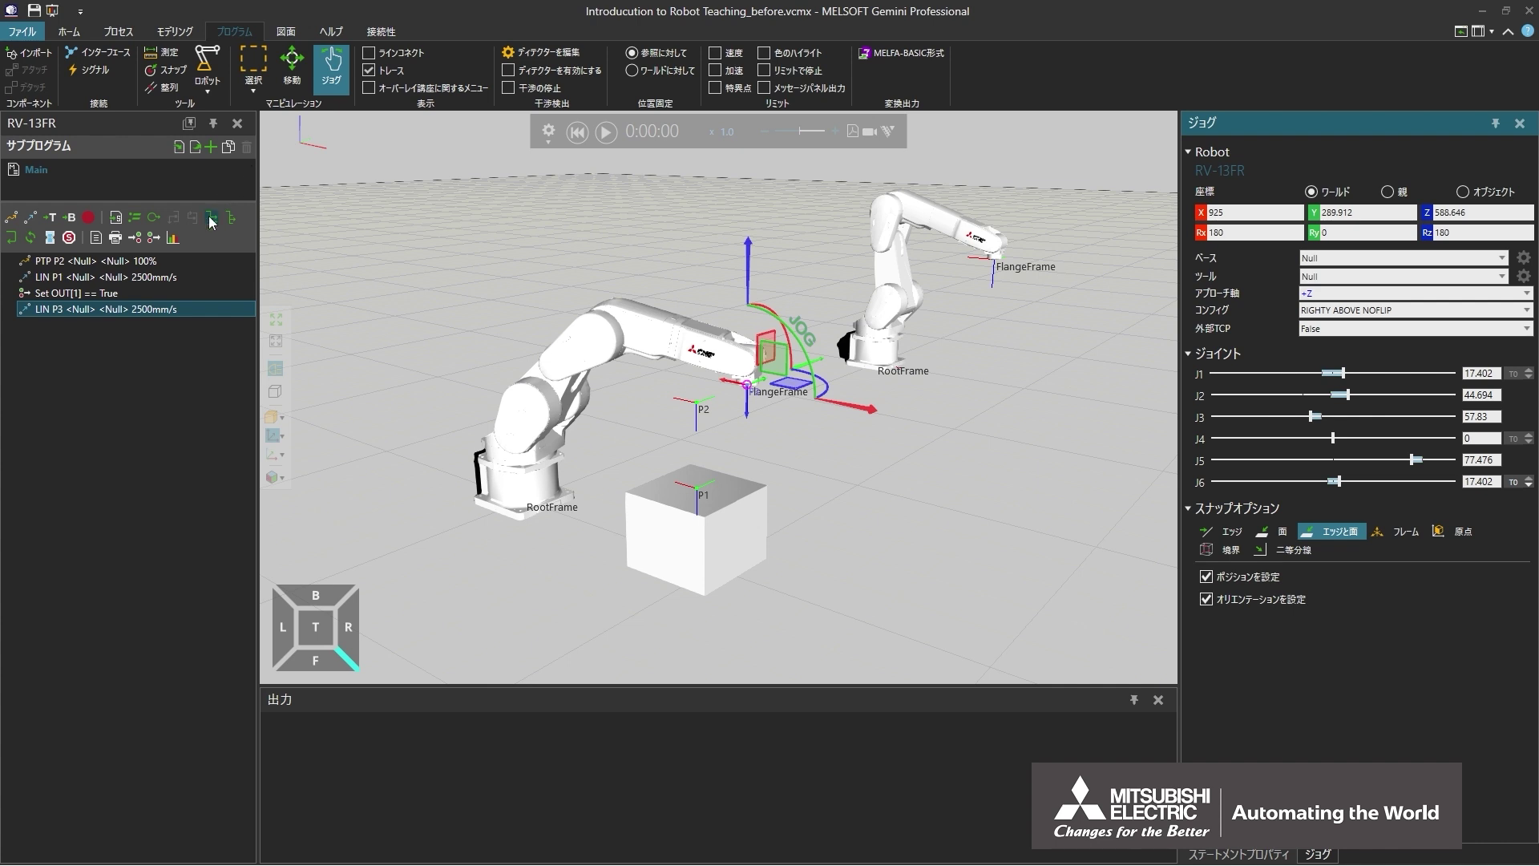
{"action": "left_click", "coordinate": [118, 311]}
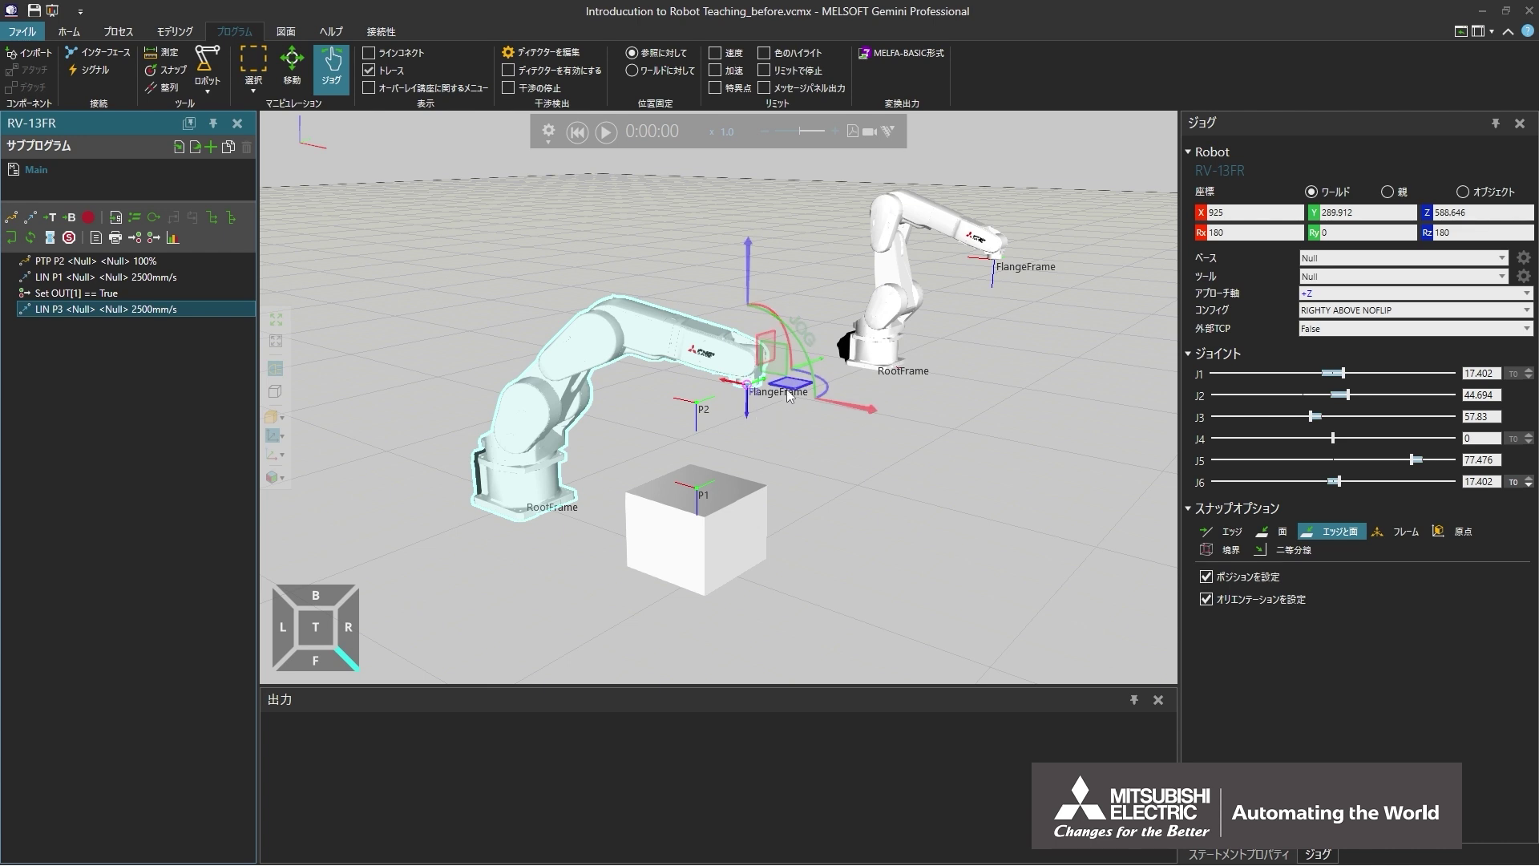
{"action": "left_click_drag", "start_coordinate": [794, 385], "coordinate": [758, 401]}
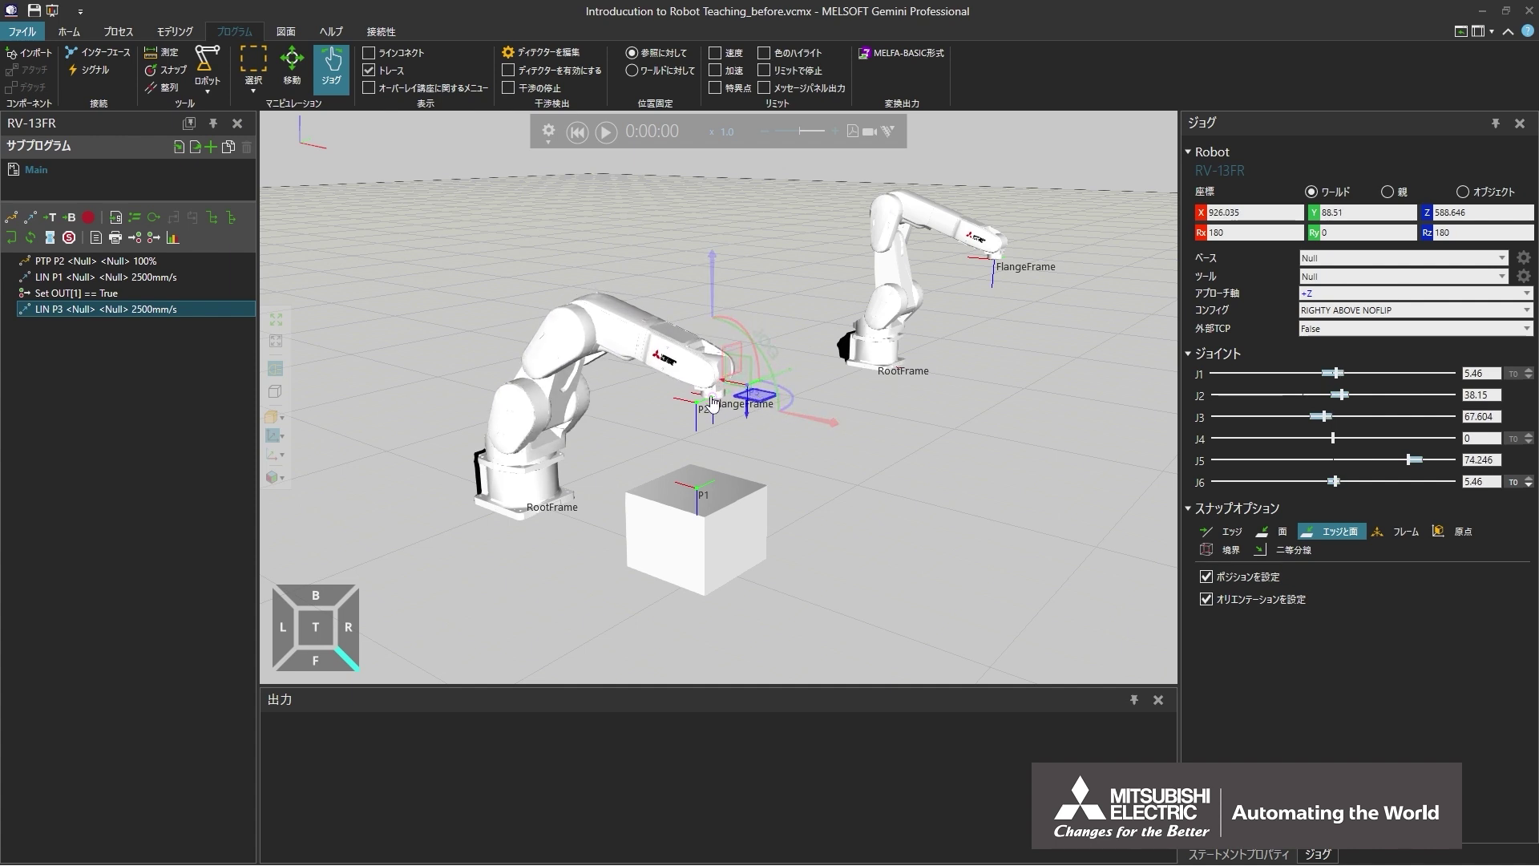
{"action": "left_click", "coordinate": [89, 222]}
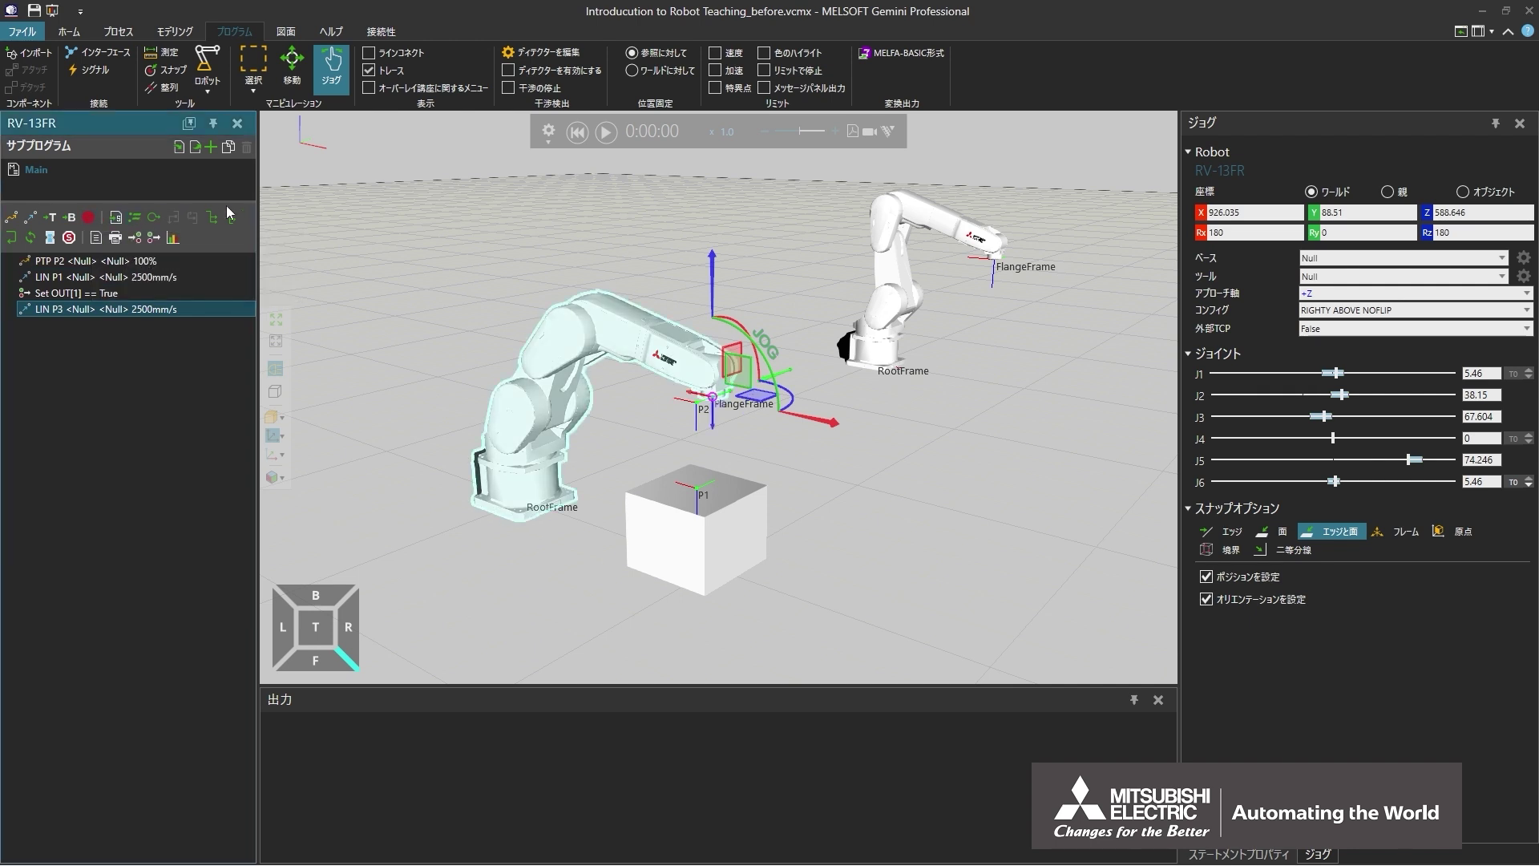
- Replay the program from the start to check the lift to the retaught P3, and reset the simulation
{"action": "left_click", "coordinate": [575, 133]}
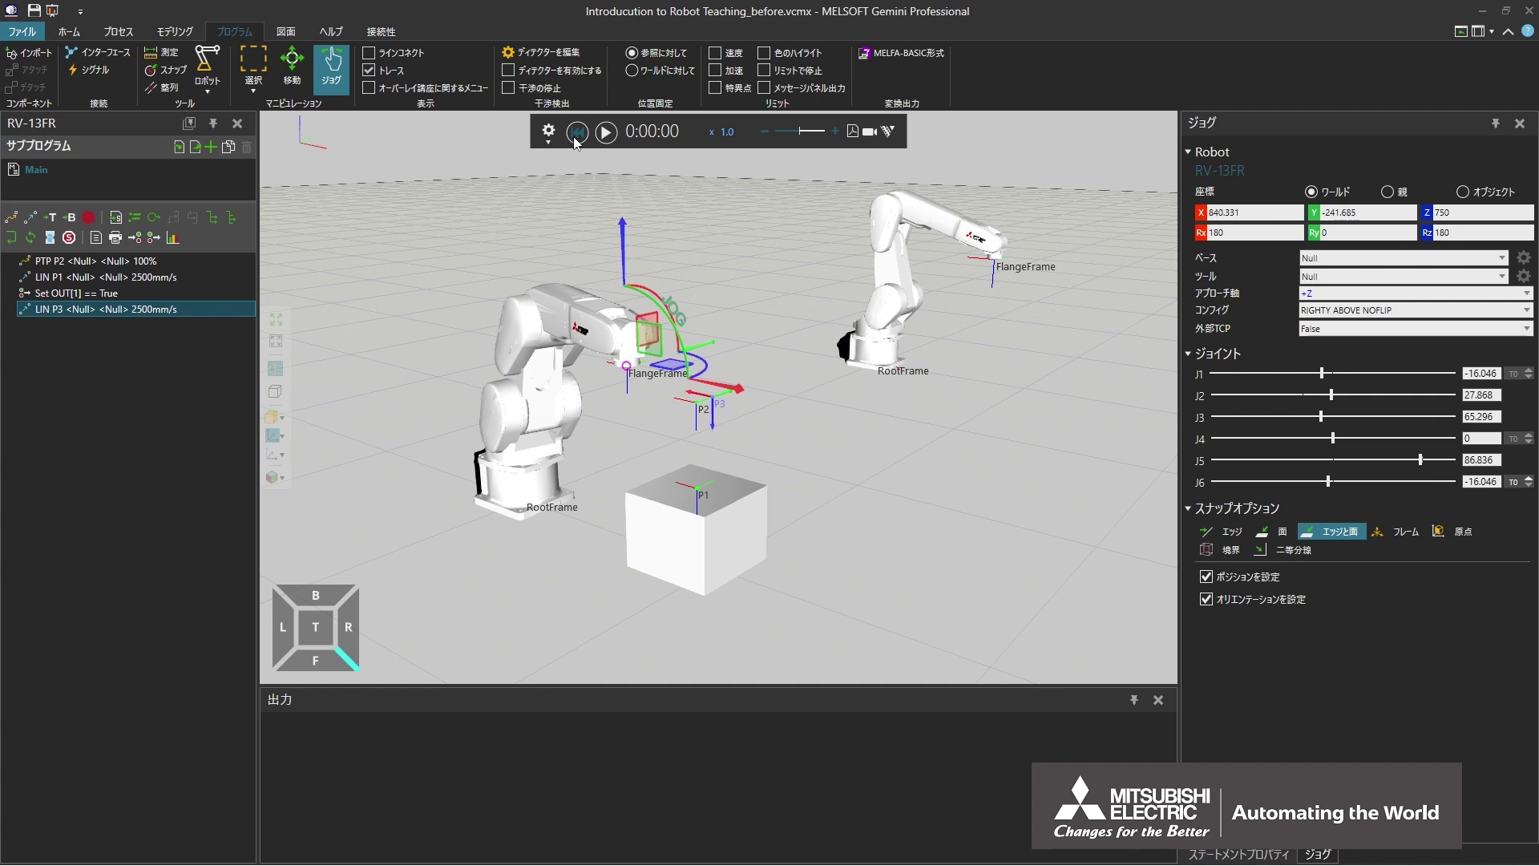
{"action": "left_click", "coordinate": [607, 141]}
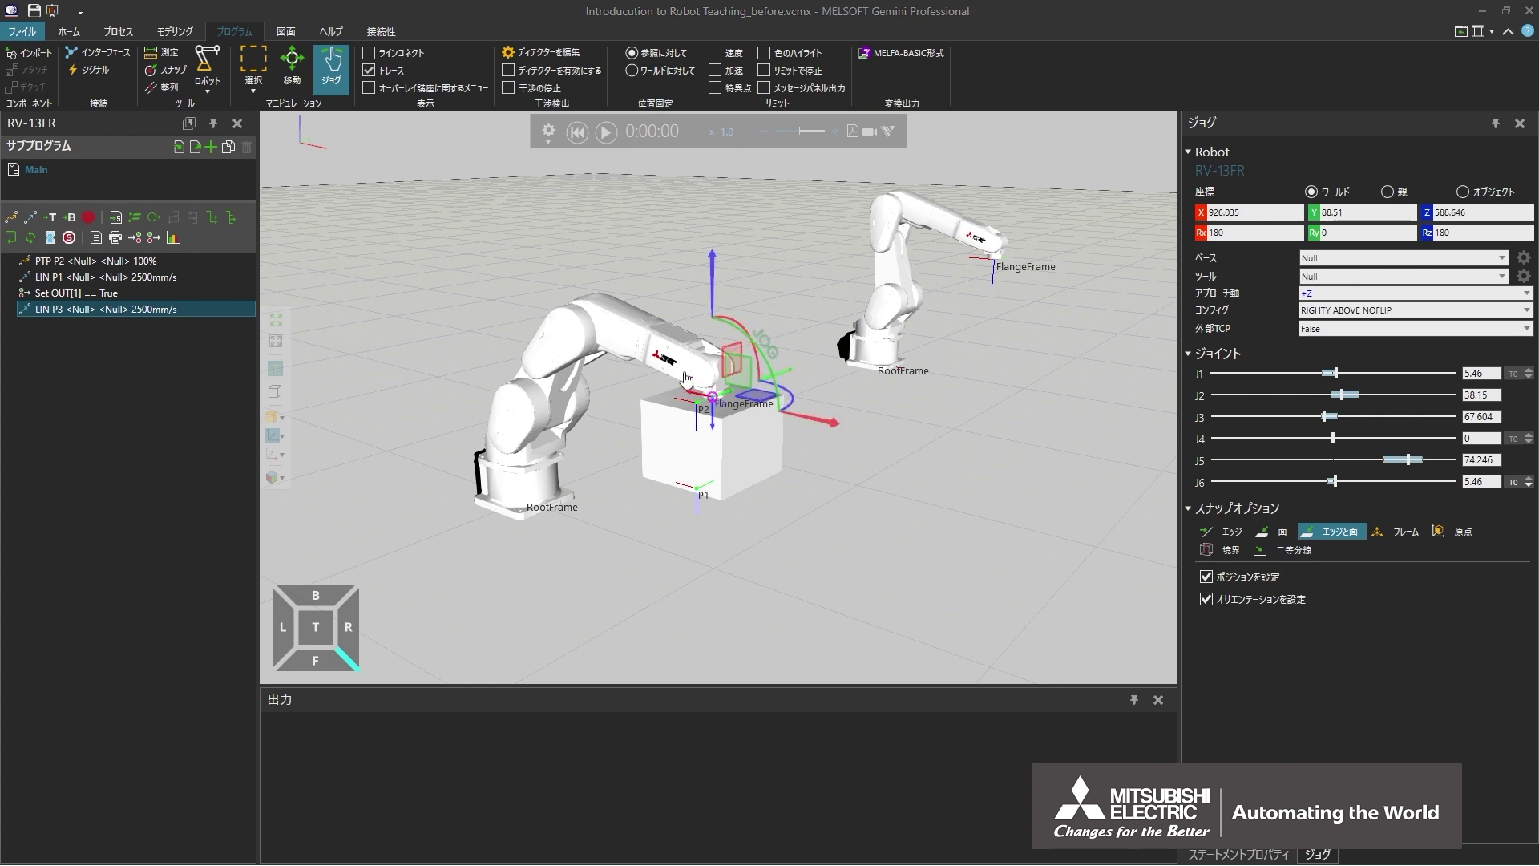
{"action": "left_click", "coordinate": [578, 135]}
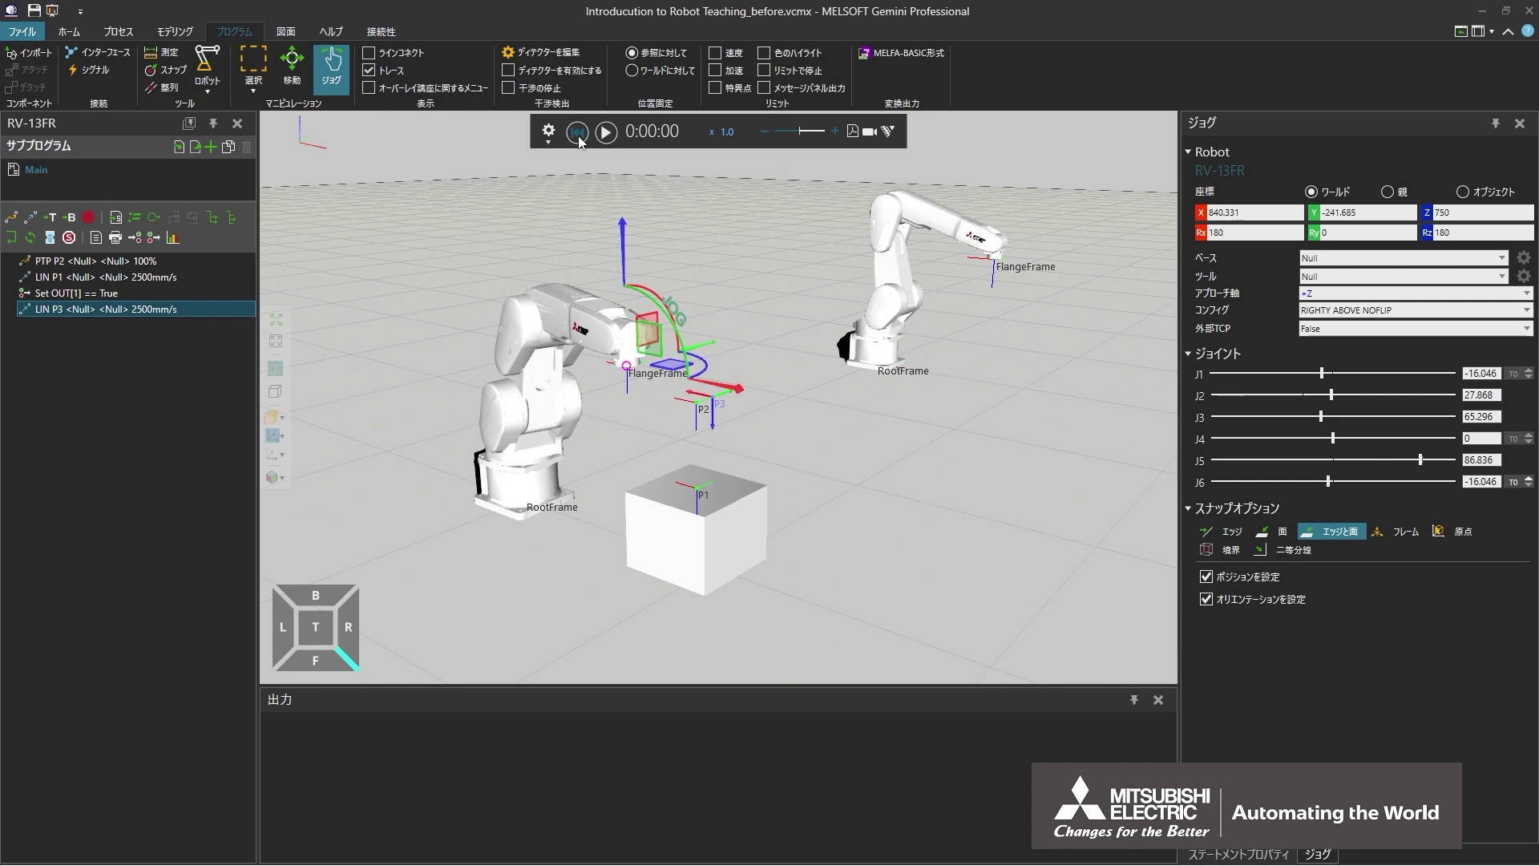
- Exchange the front robot with the rear robot, including base and tool names, and run the simulation
{"action": "left_click", "coordinate": [213, 87]}
{"action": "left_click", "coordinate": [236, 106]}
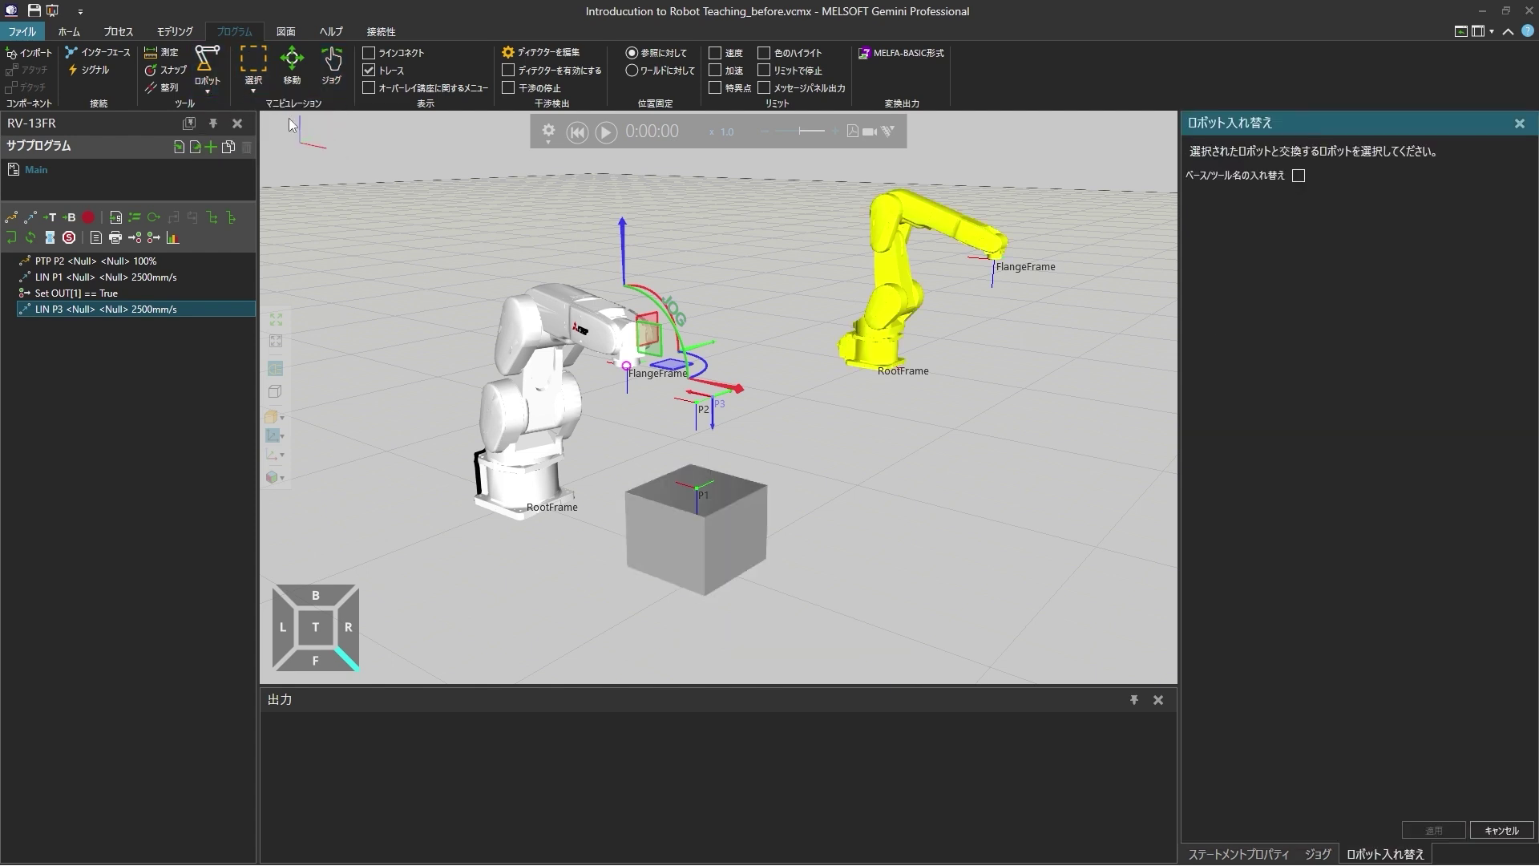
{"action": "left_click", "coordinate": [943, 218]}
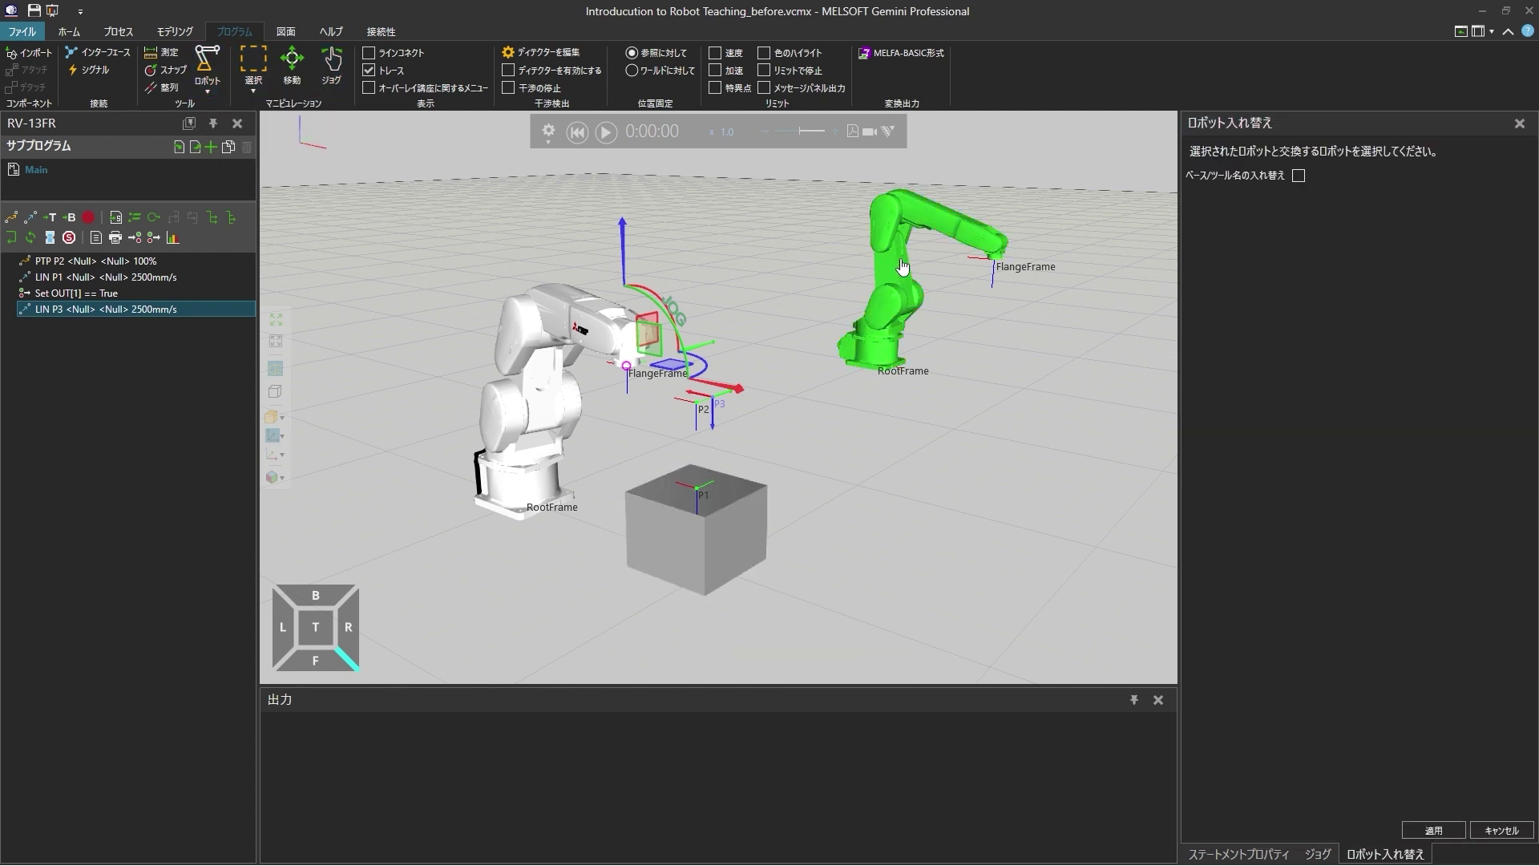
{"action": "left_click", "coordinate": [1298, 177]}
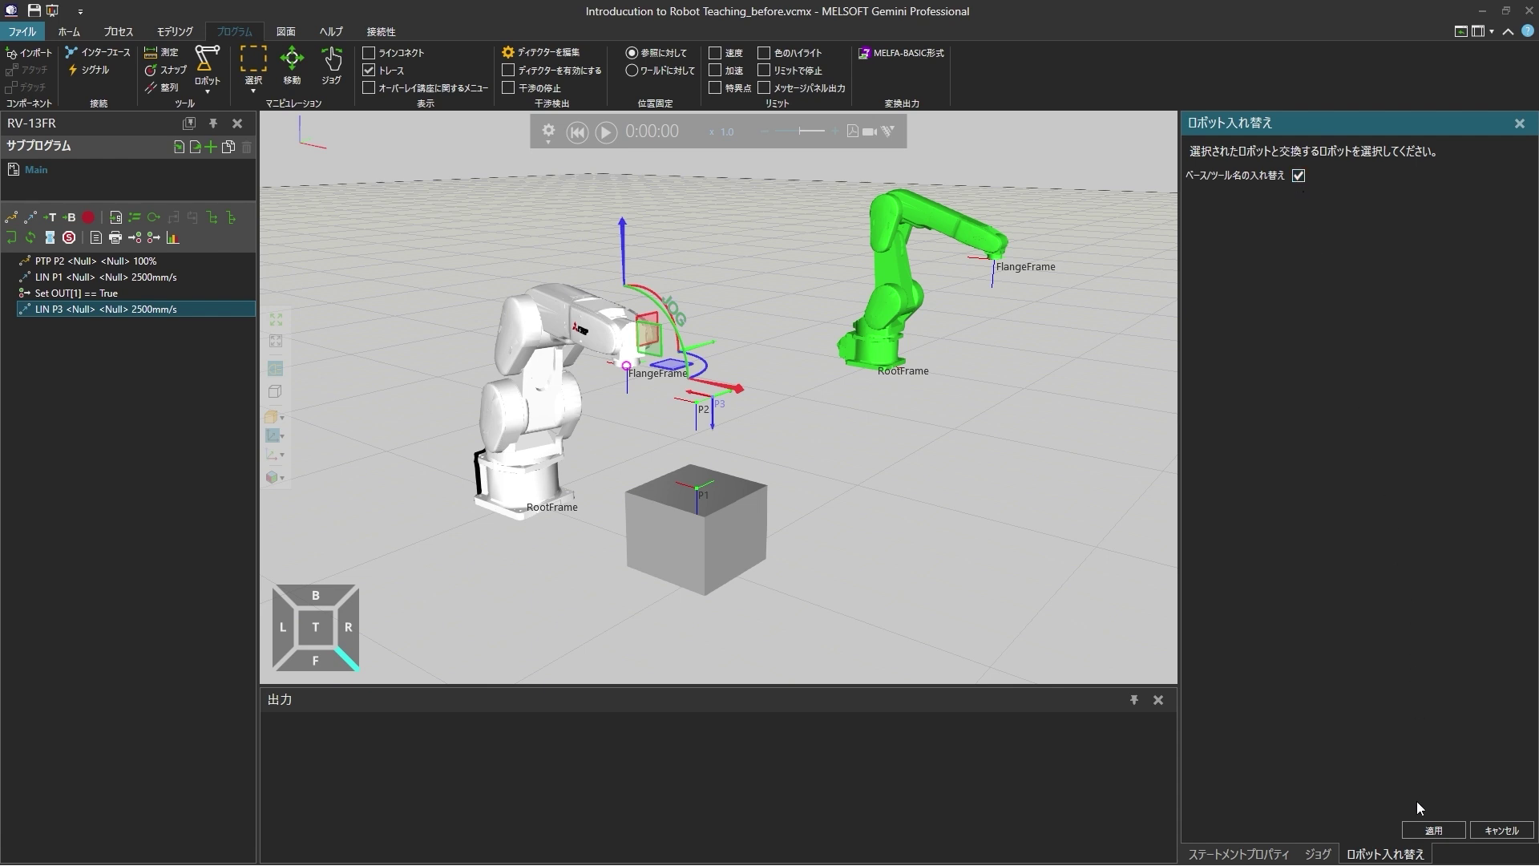
{"action": "left_click", "coordinate": [1412, 826]}
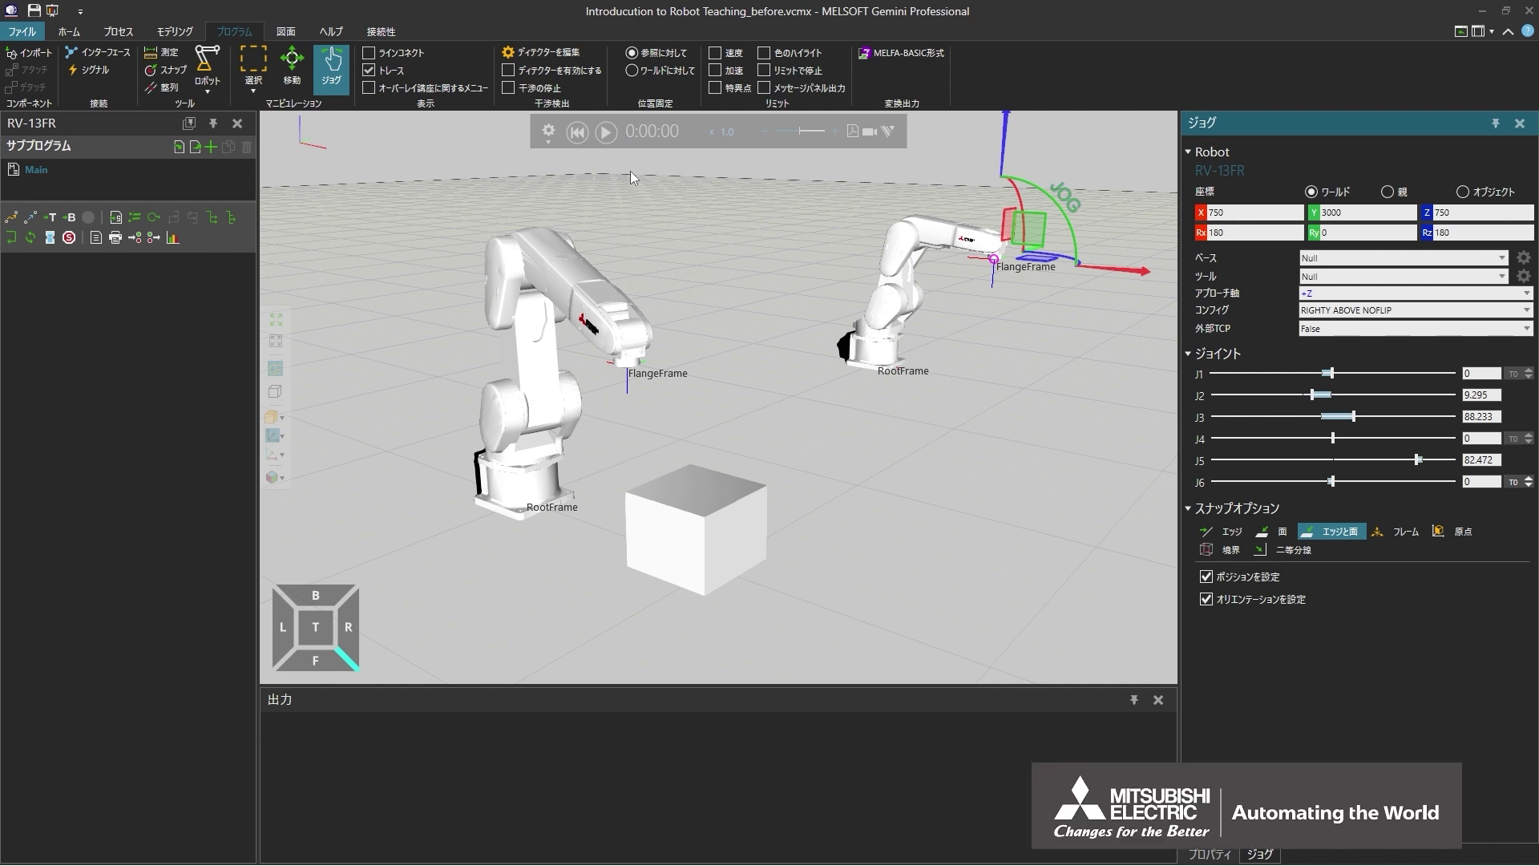
{"action": "left_click", "coordinate": [607, 133]}
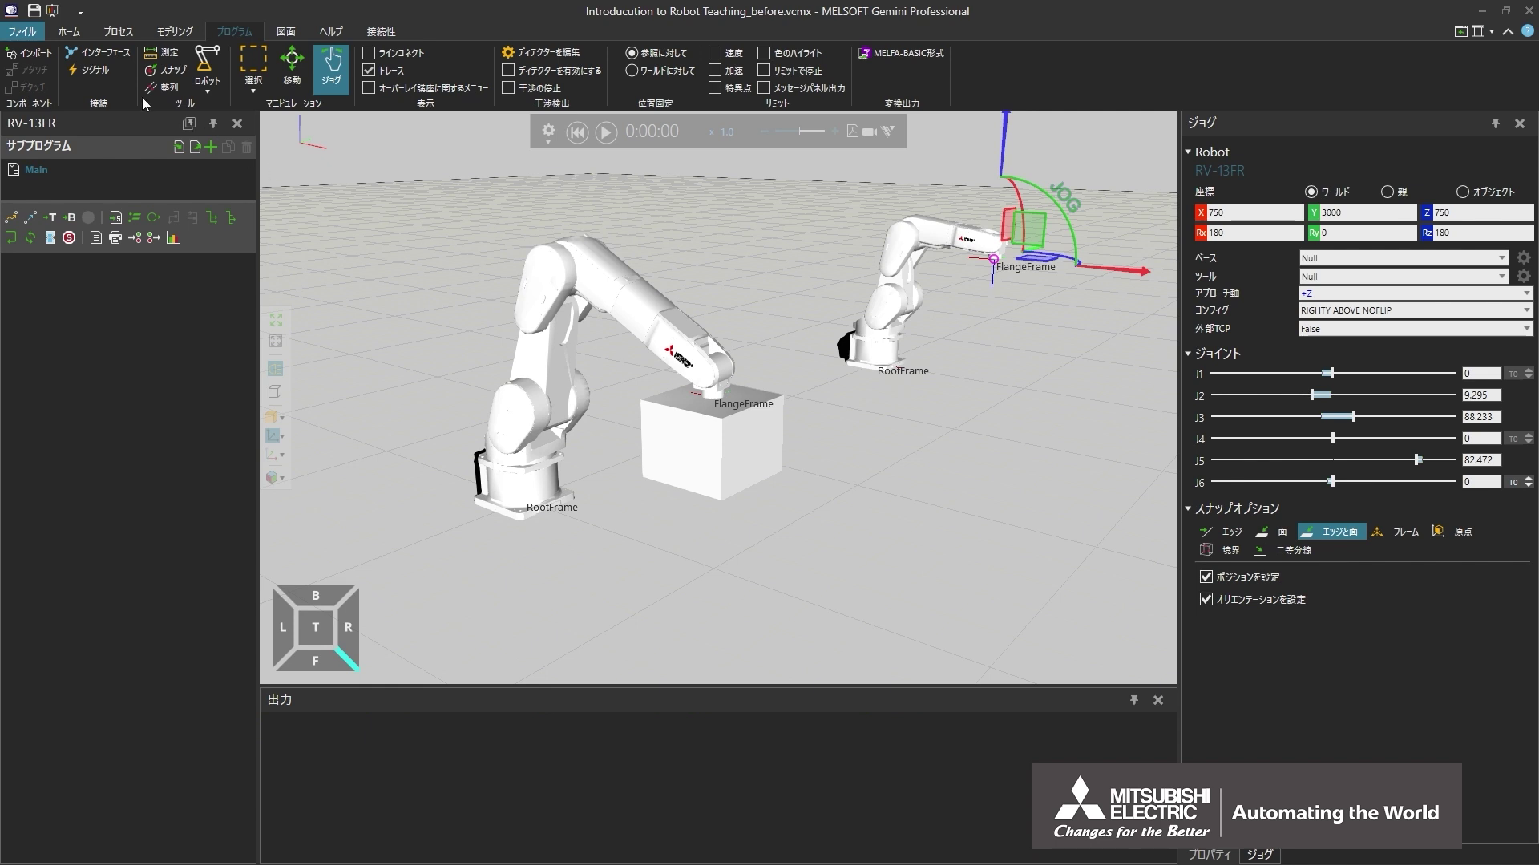
- Add a Smart Suction Gripper from the Robot Tools models and attach it to the front robot's flange
{"action": "left_click", "coordinate": [77, 35]}
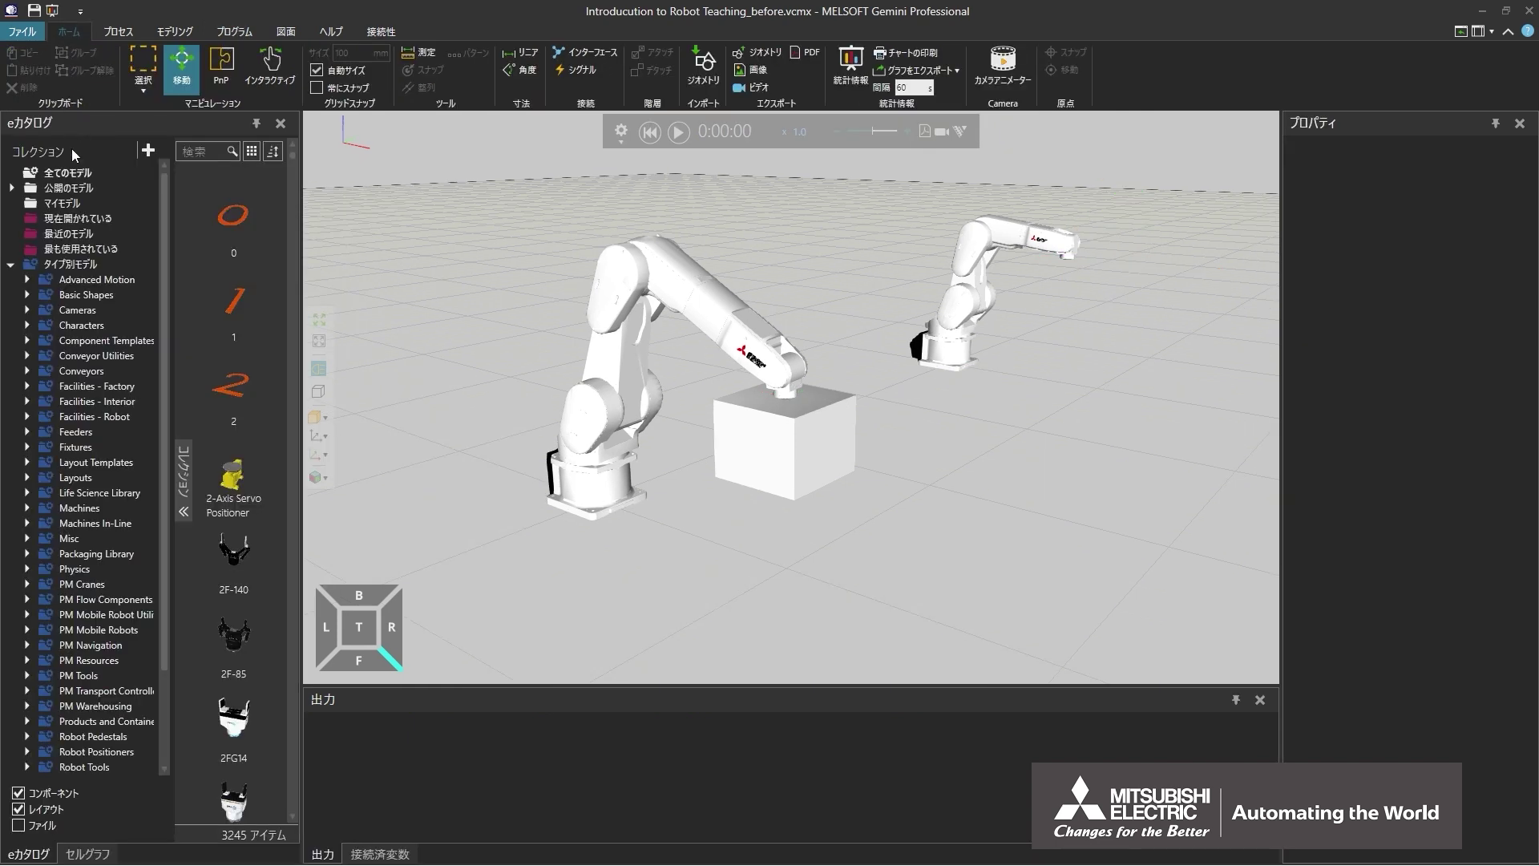
{"action": "scroll", "coordinate": [74, 270], "scroll_direction": "down", "scroll_amount": 1}
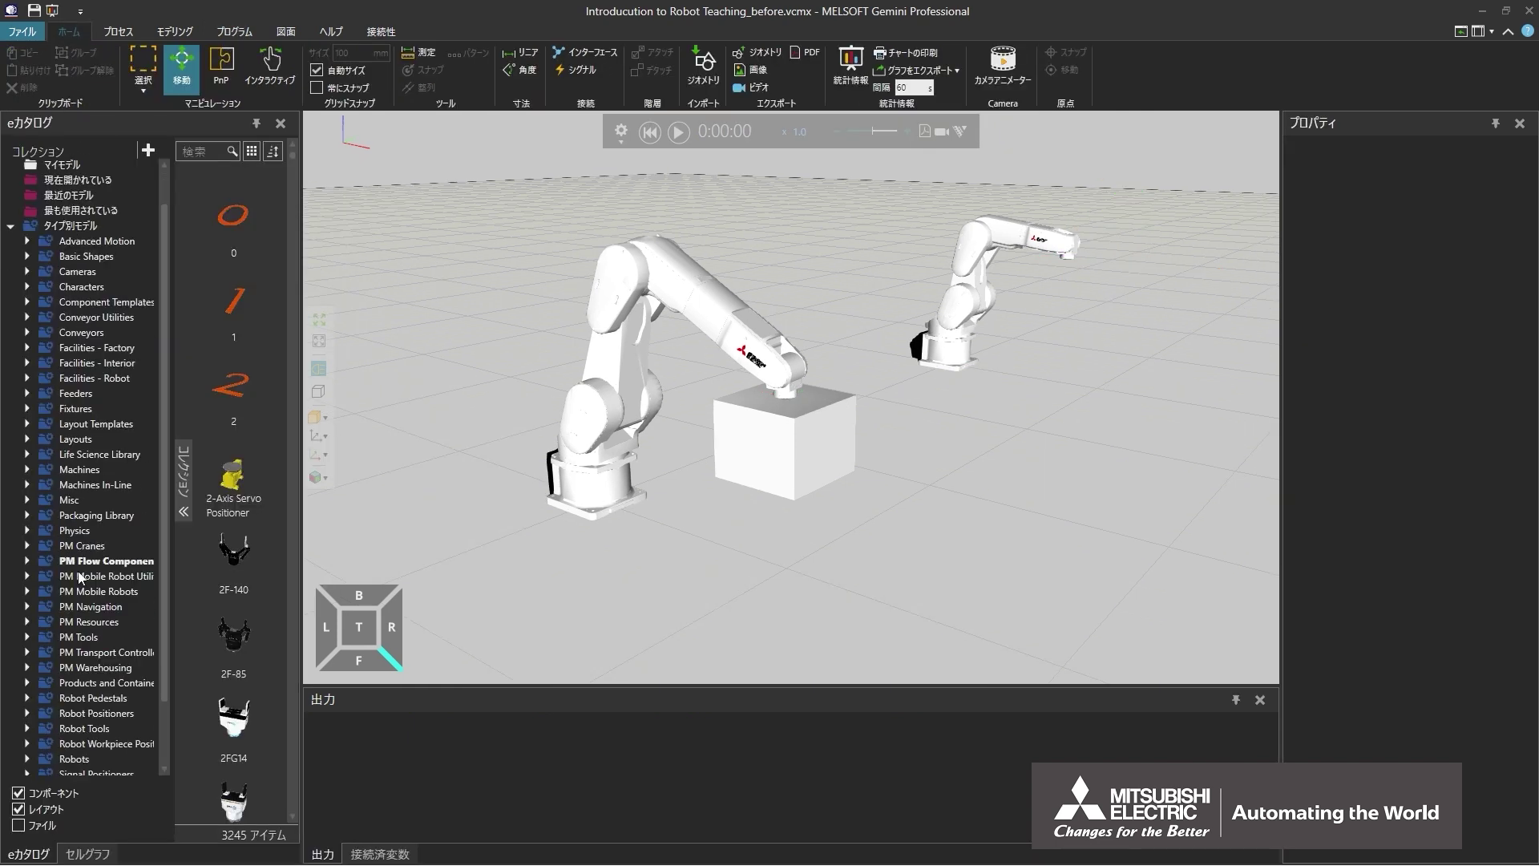
{"action": "left_click", "coordinate": [84, 730]}
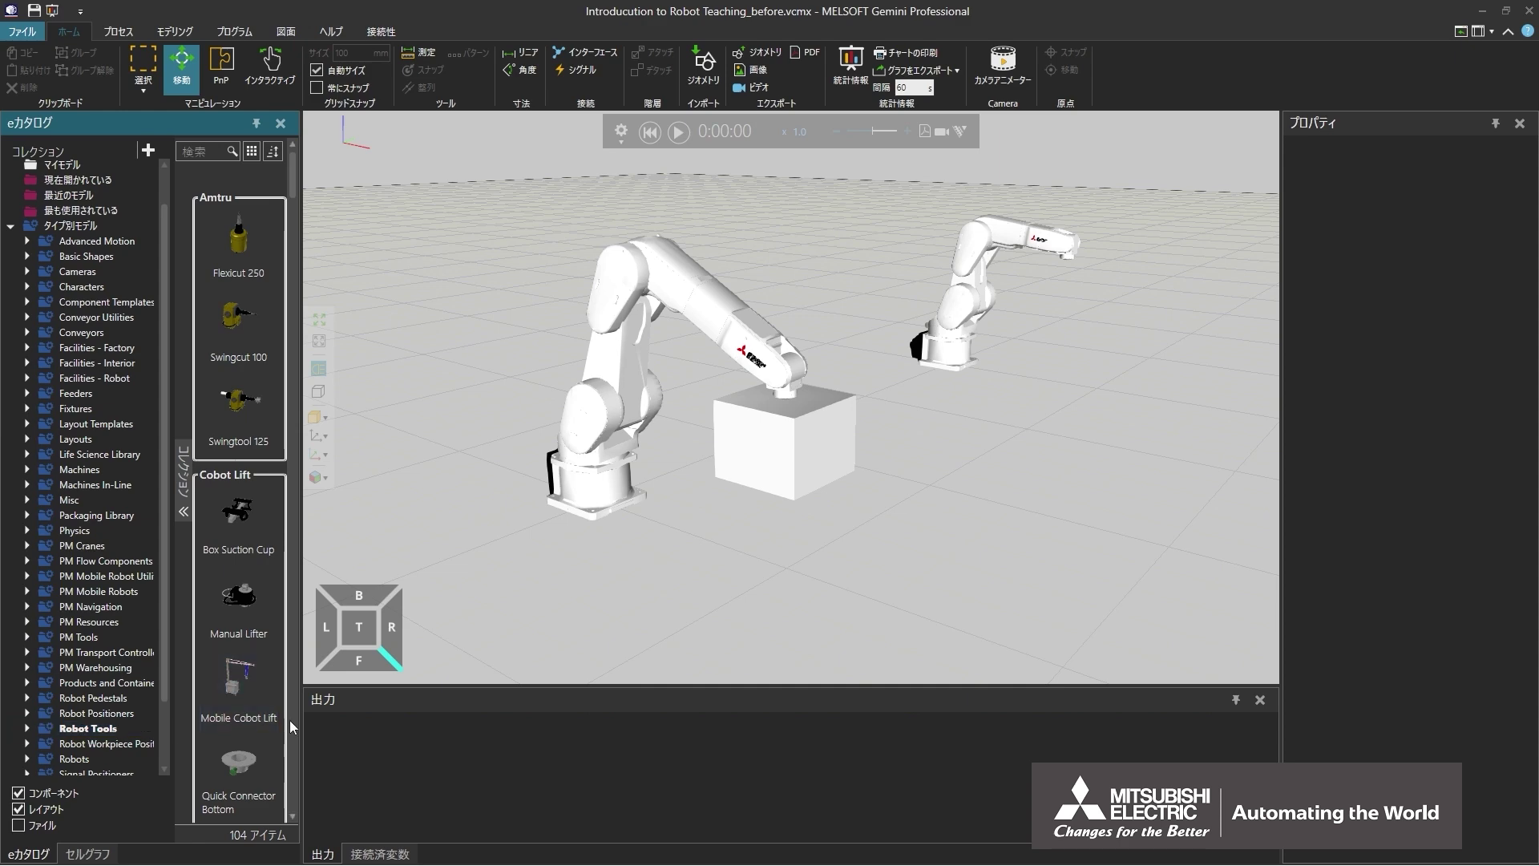
{"action": "scroll", "coordinate": [290, 720], "scroll_direction": "down", "scroll_amount": 15}
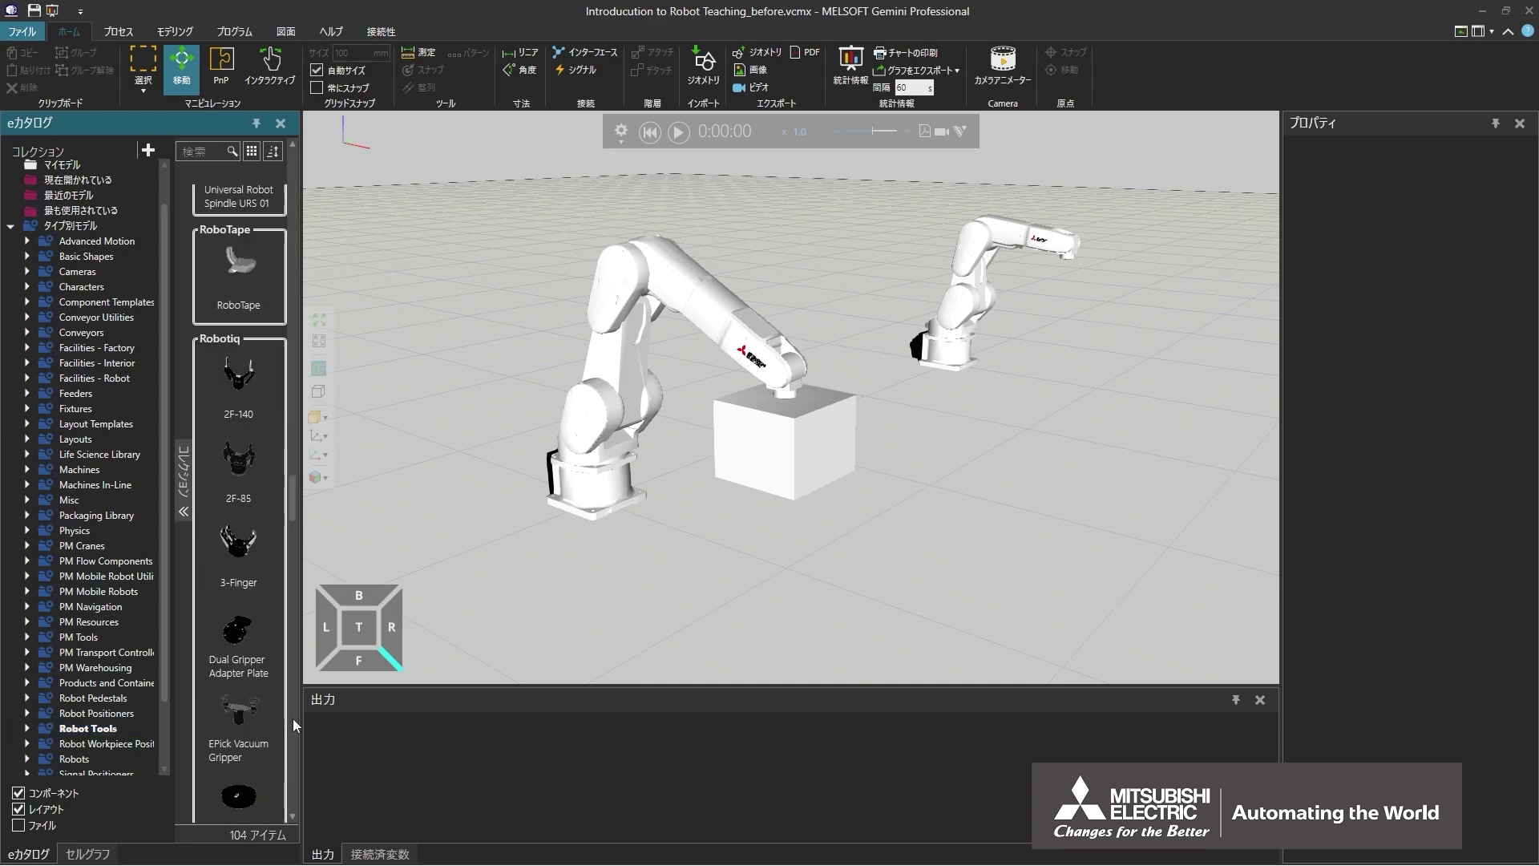
{"action": "scroll", "coordinate": [292, 719], "scroll_direction": "down", "scroll_amount": 15}
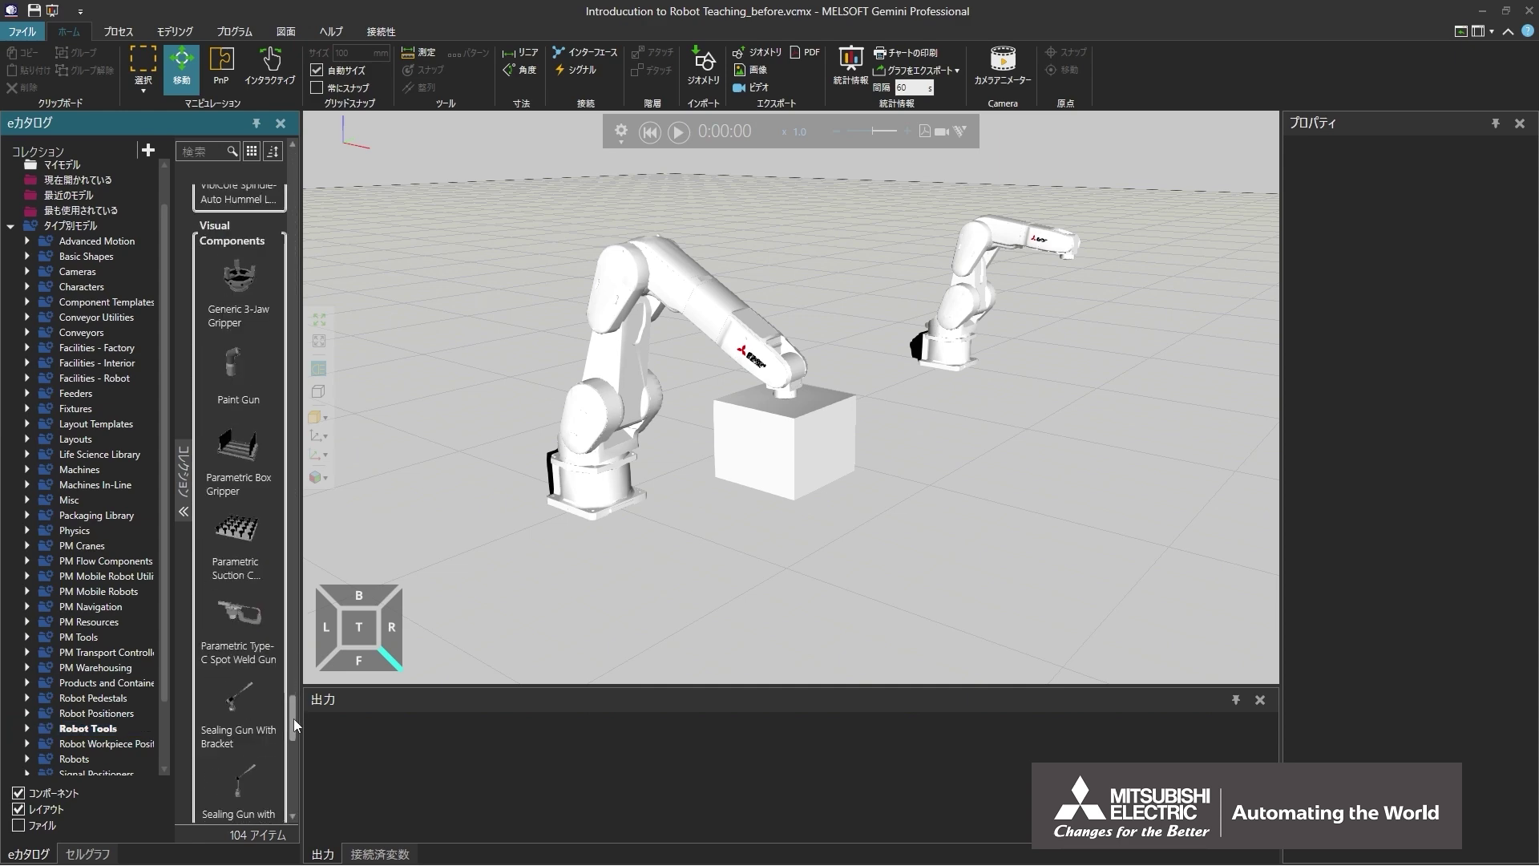
{"action": "scroll", "coordinate": [294, 718], "scroll_direction": "down", "scroll_amount": 4}
{"action": "left_click_drag", "start_coordinate": [257, 678], "coordinate": [599, 592]}
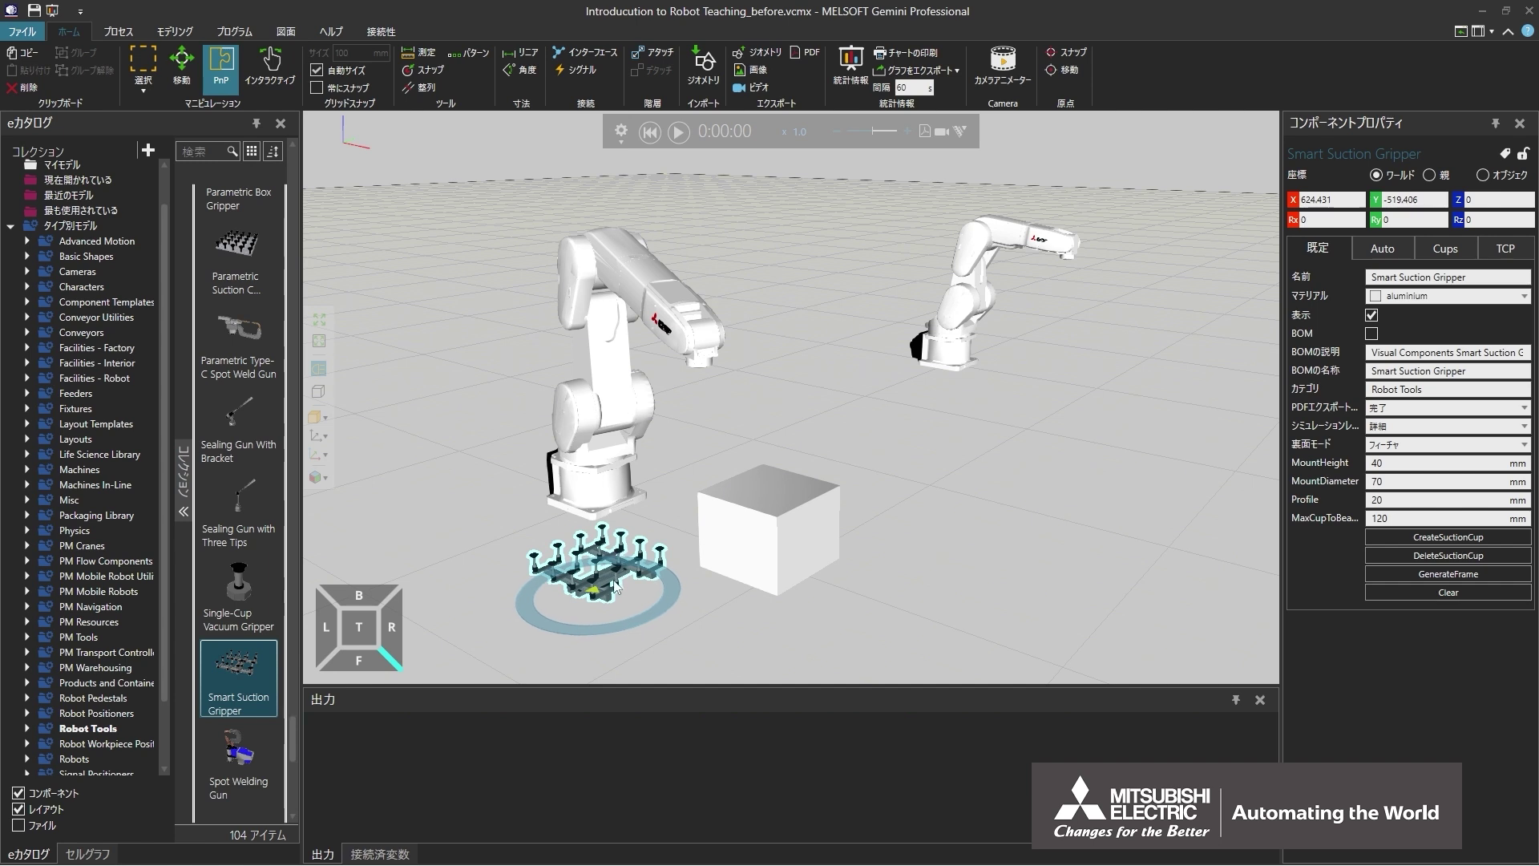
{"action": "left_click_drag", "start_coordinate": [620, 585], "coordinate": [703, 373]}
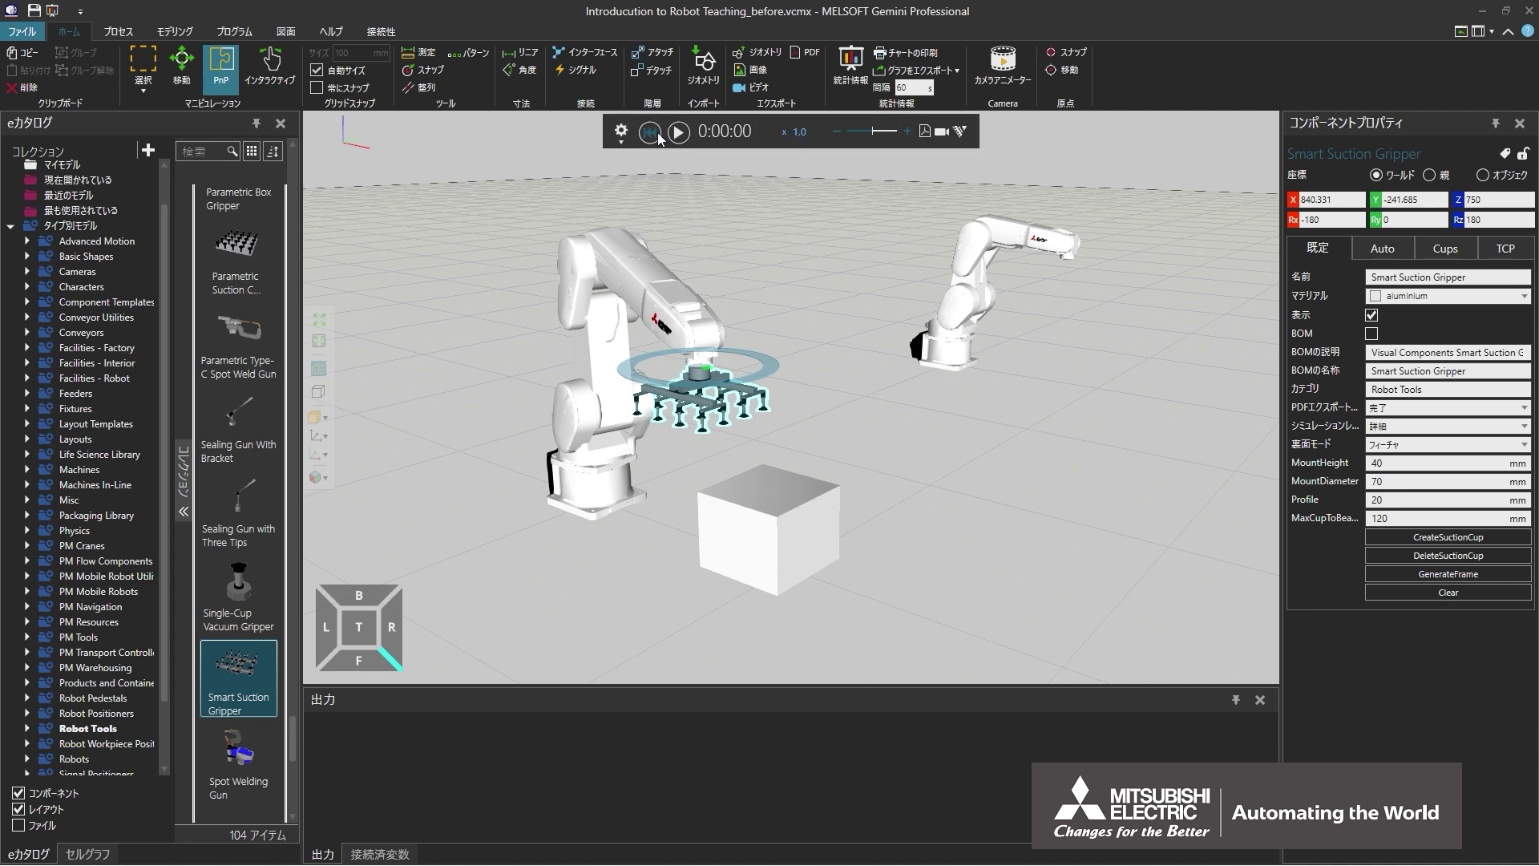
- Run the simulation to check the robot's motion with the suction gripper mounted, and reset it
{"action": "left_click", "coordinate": [679, 133]}
{"action": "left_click", "coordinate": [678, 133]}
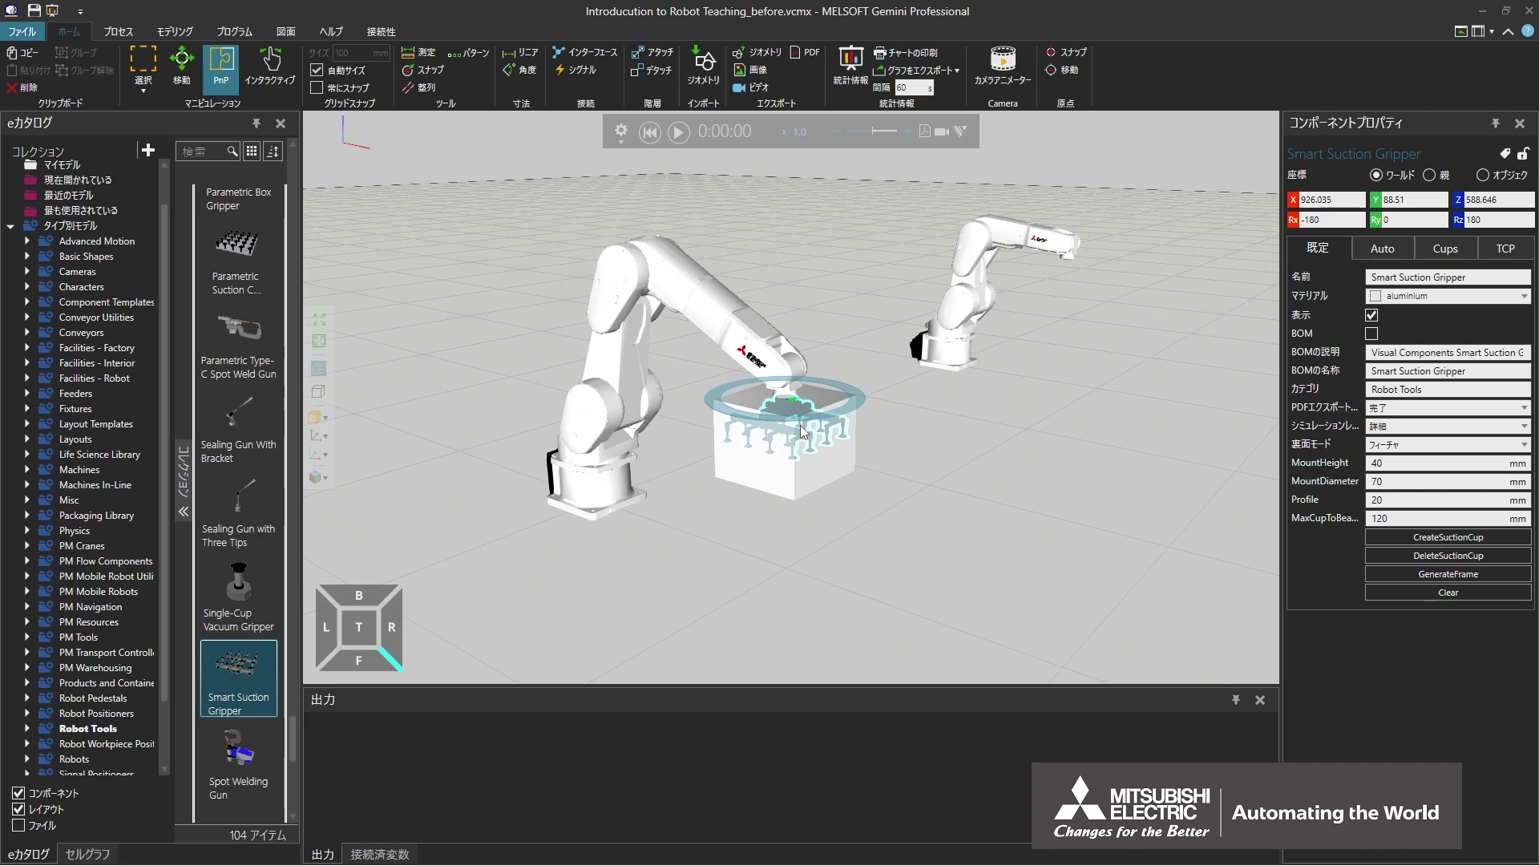
{"action": "left_click", "coordinate": [650, 141]}
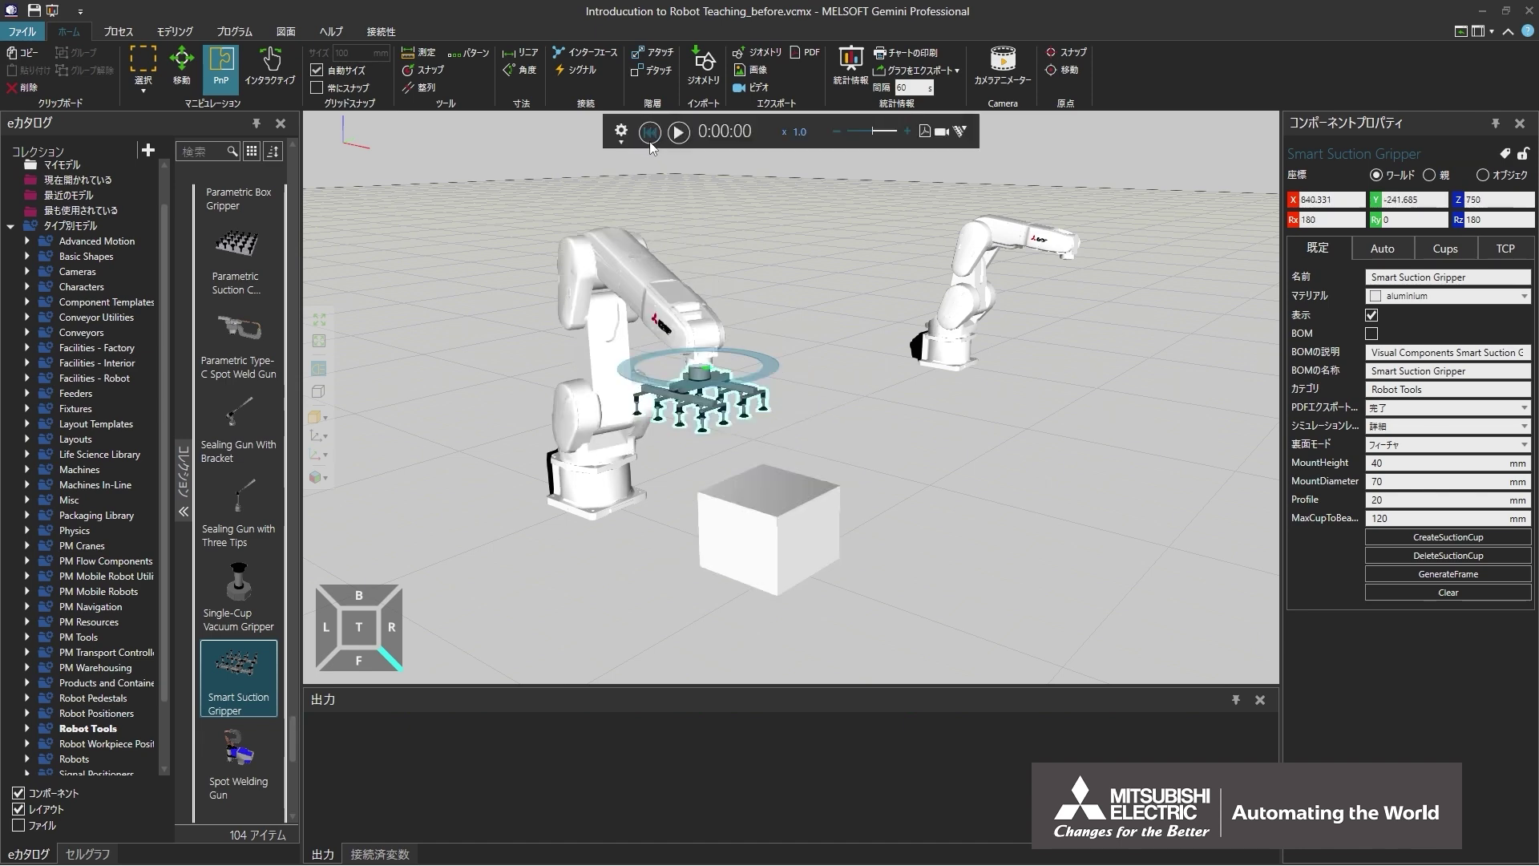
- Set the tool of the front robot's P2, P1 and P3 motion statements to GripperTcp in one multi-selection
{"action": "left_click", "coordinate": [241, 33]}
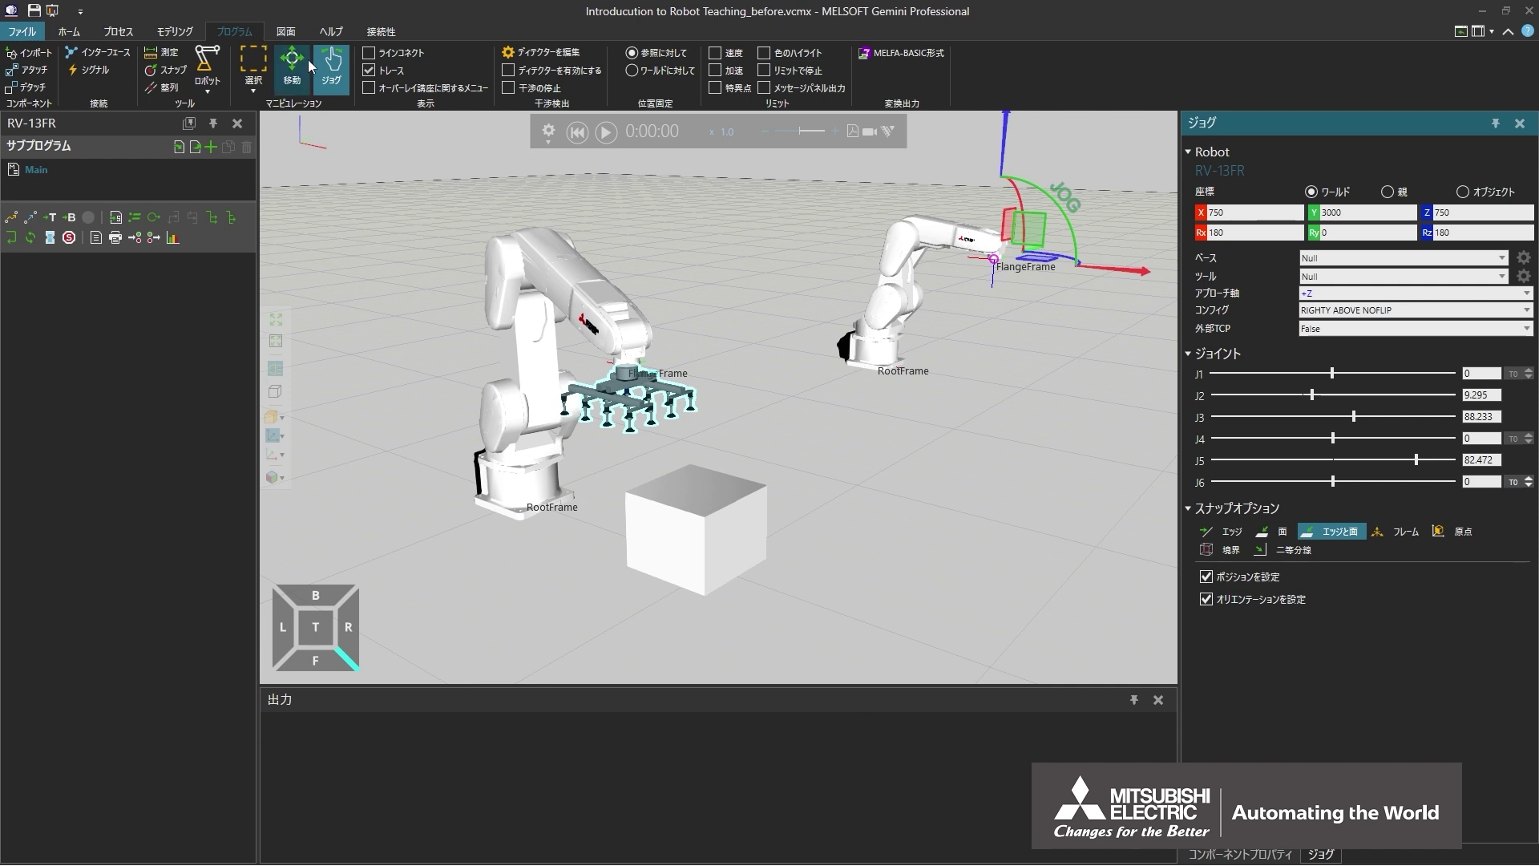
{"action": "left_click", "coordinate": [335, 85]}
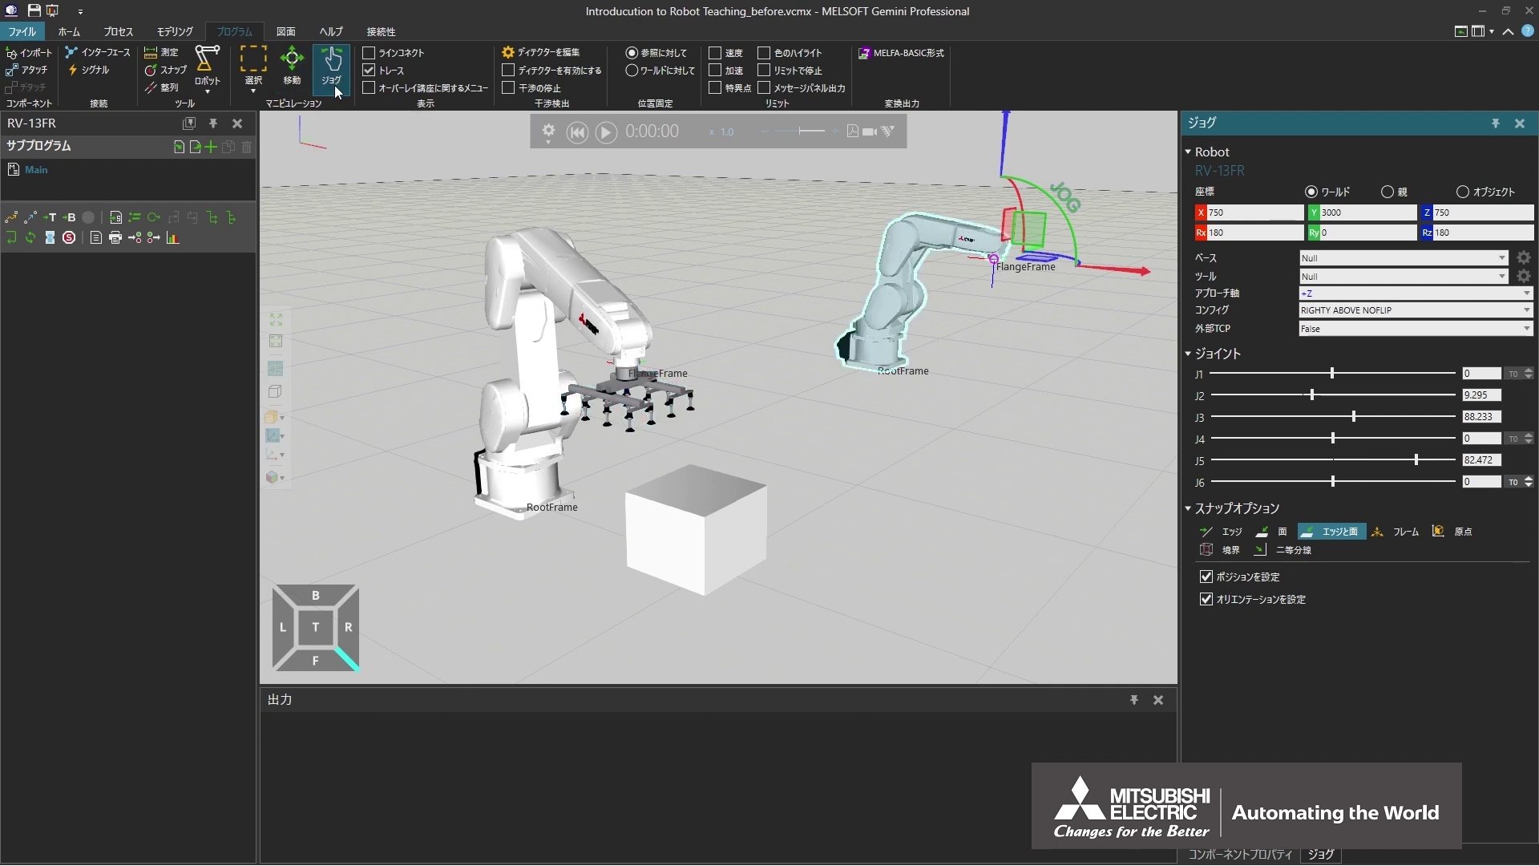
{"action": "left_click", "coordinate": [521, 373]}
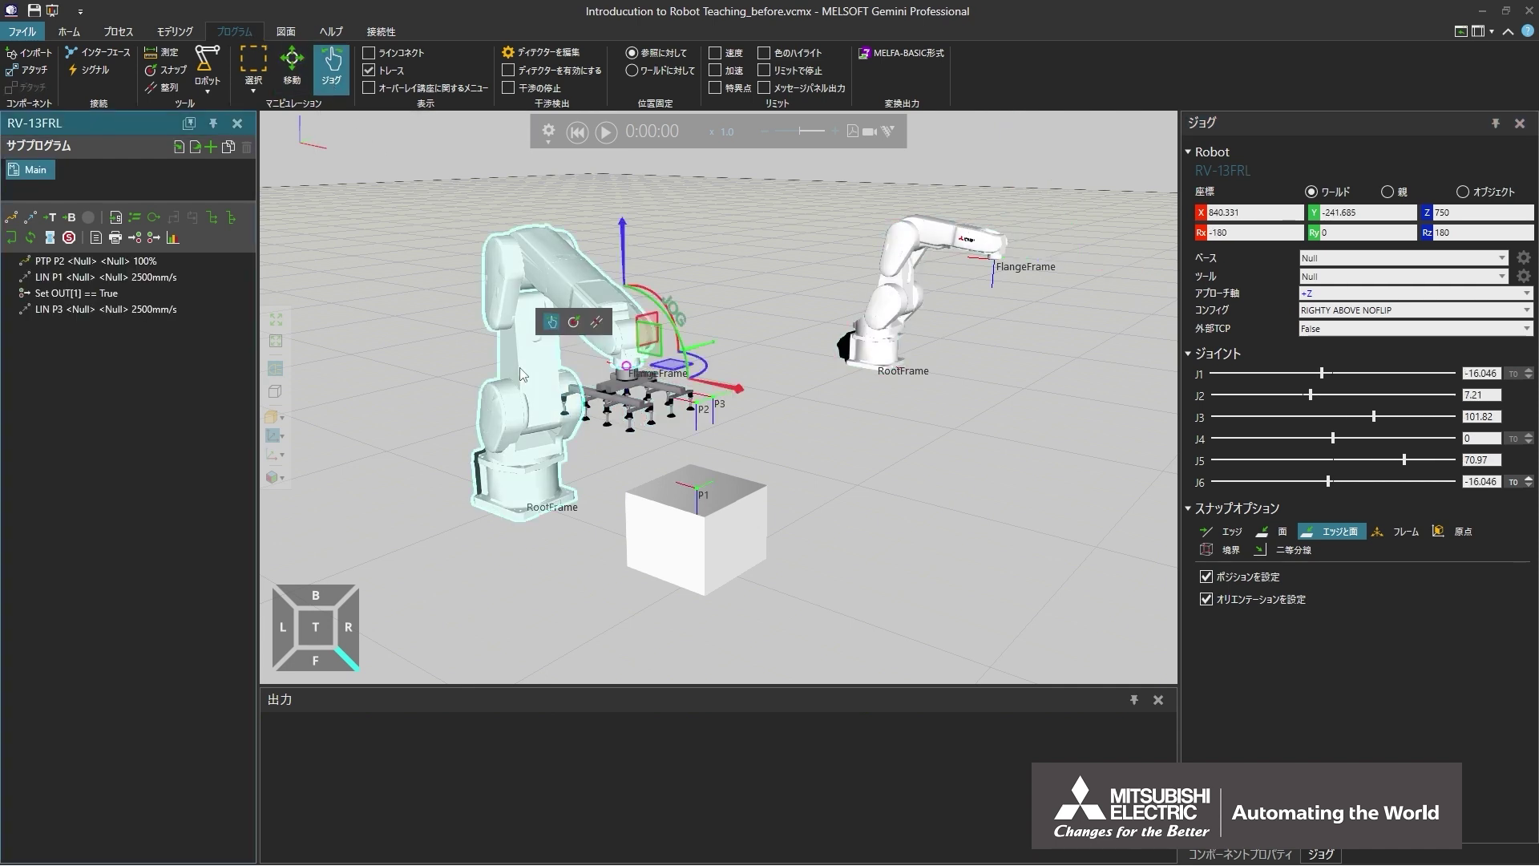
{"action": "left_click", "coordinate": [148, 262]}
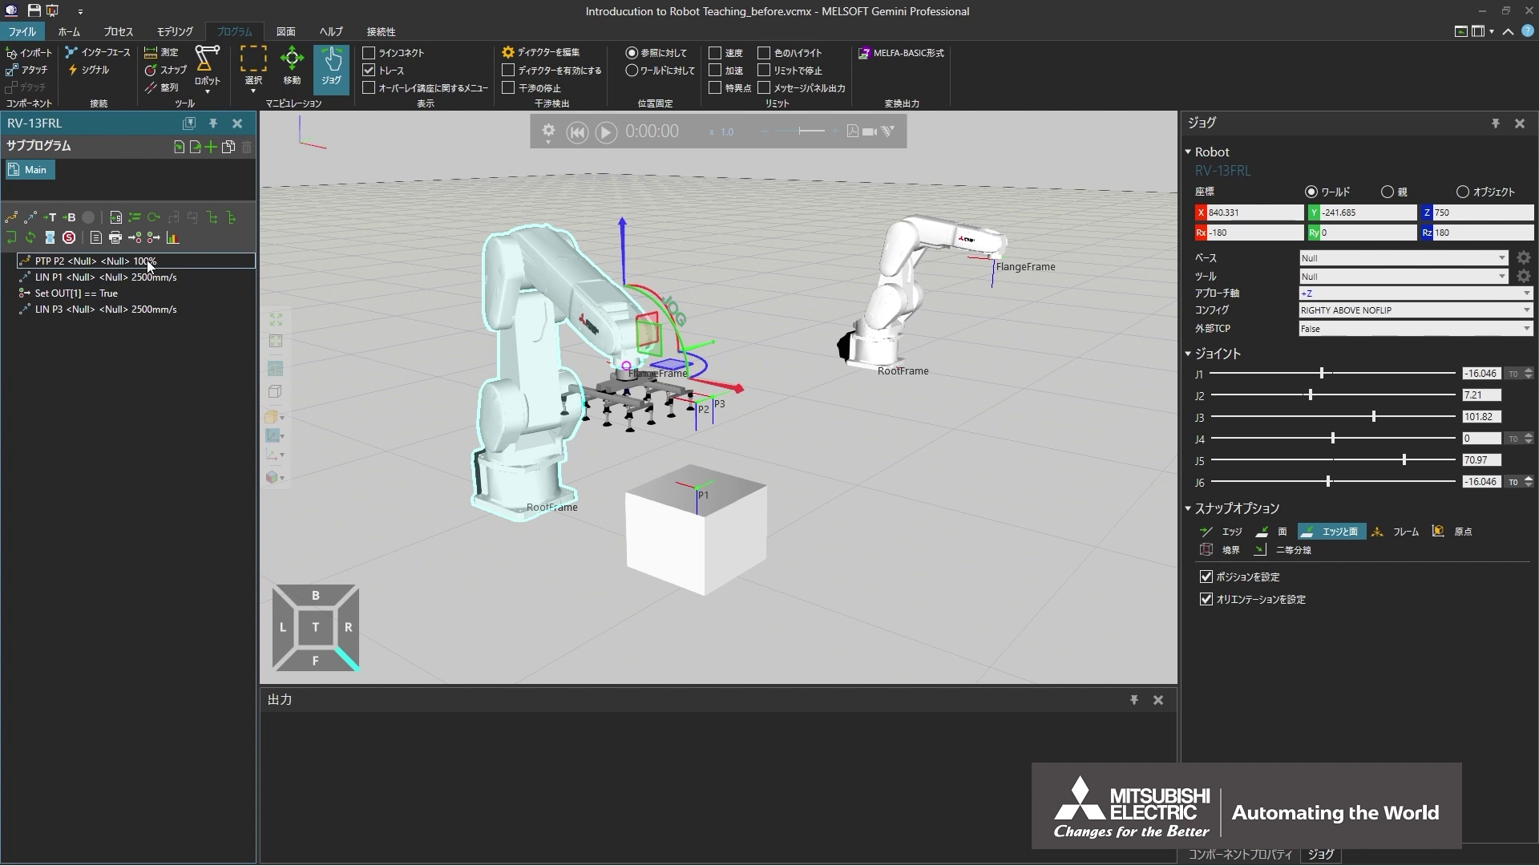
{"action": "left_click", "coordinate": [149, 265]}
{"action": "left_click", "coordinate": [152, 278], "text": "ctrl"}
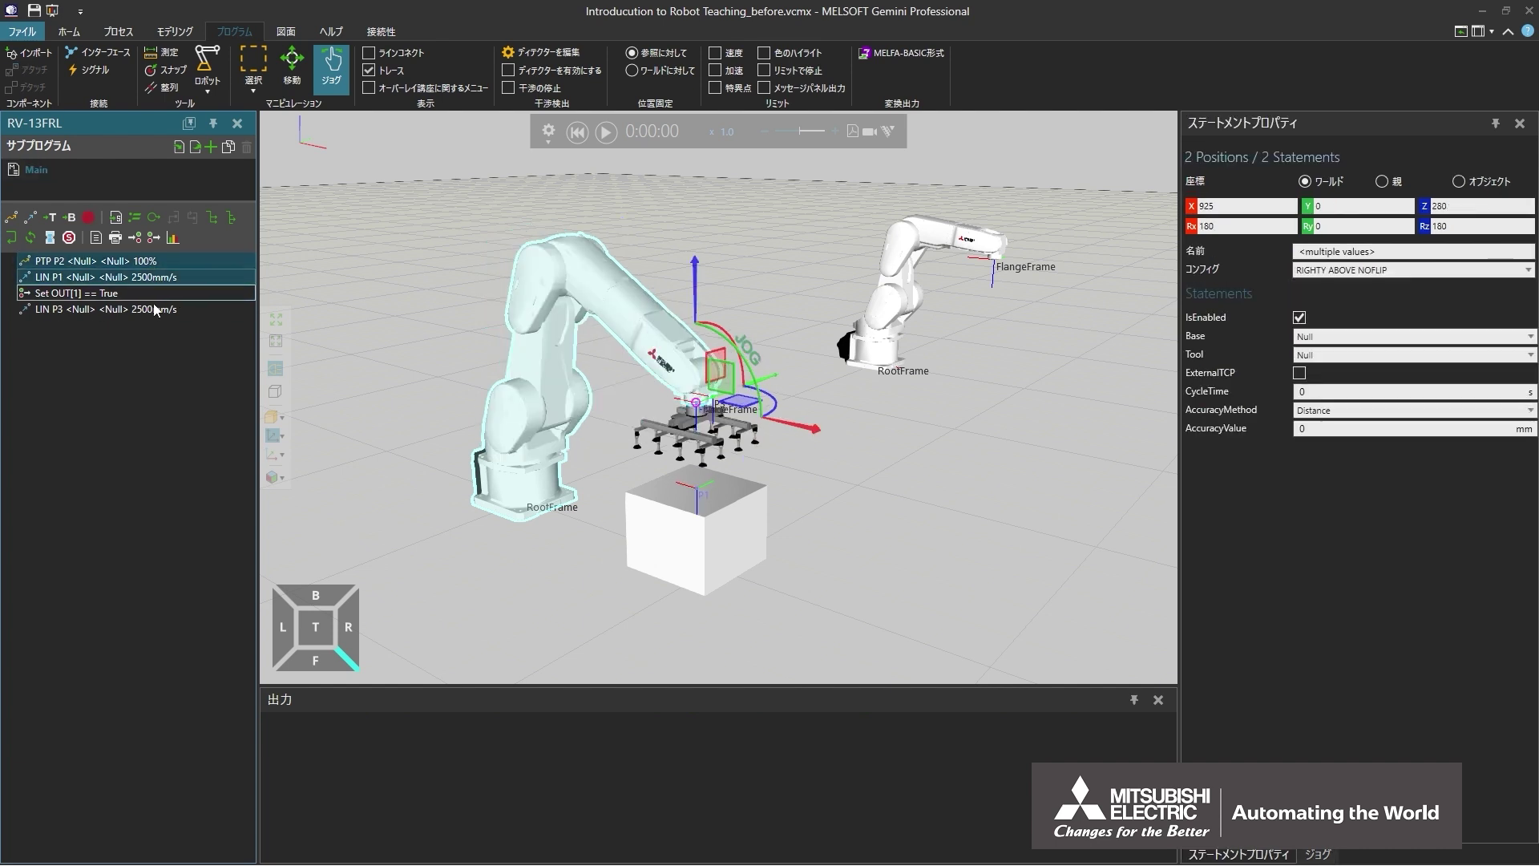
{"action": "left_click", "coordinate": [155, 321], "text": "ctrl"}
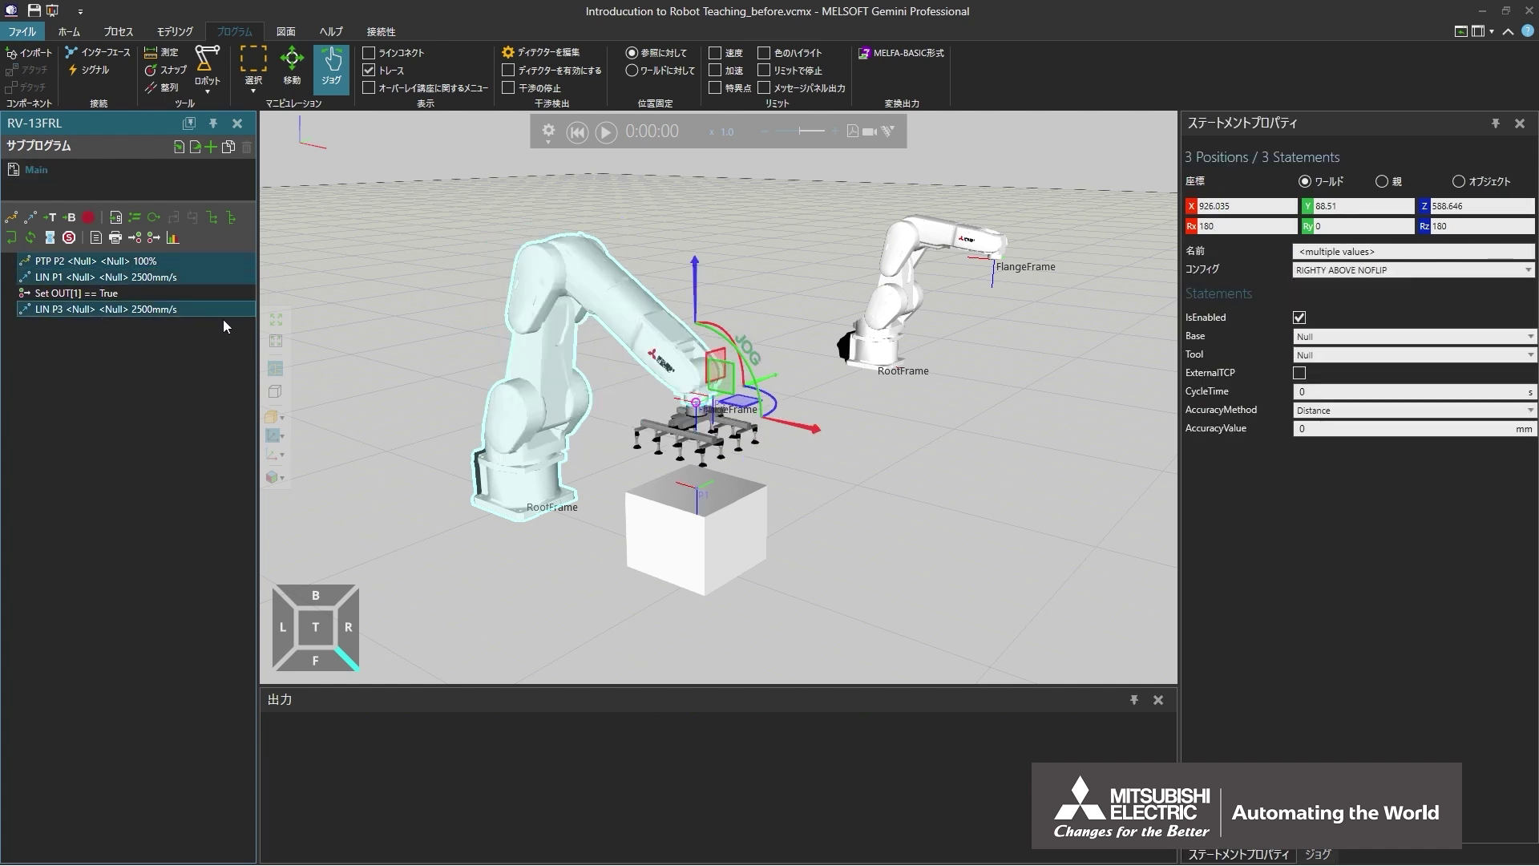
{"action": "left_click", "coordinate": [1337, 356]}
{"action": "scroll", "coordinate": [1337, 362], "scroll_direction": "down", "scroll_amount": 1}
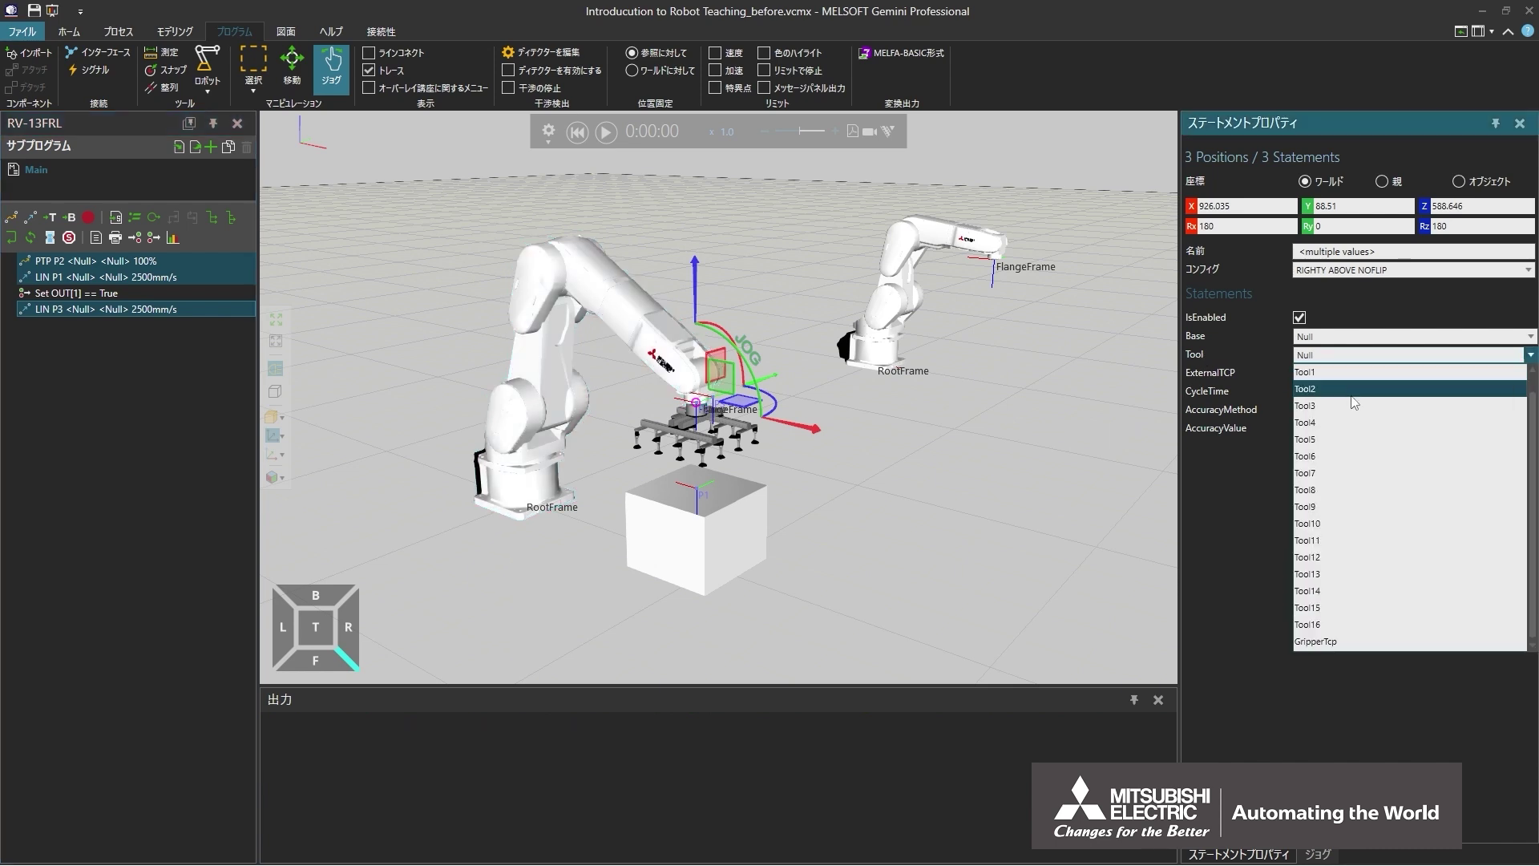
{"action": "left_click", "coordinate": [1337, 642]}
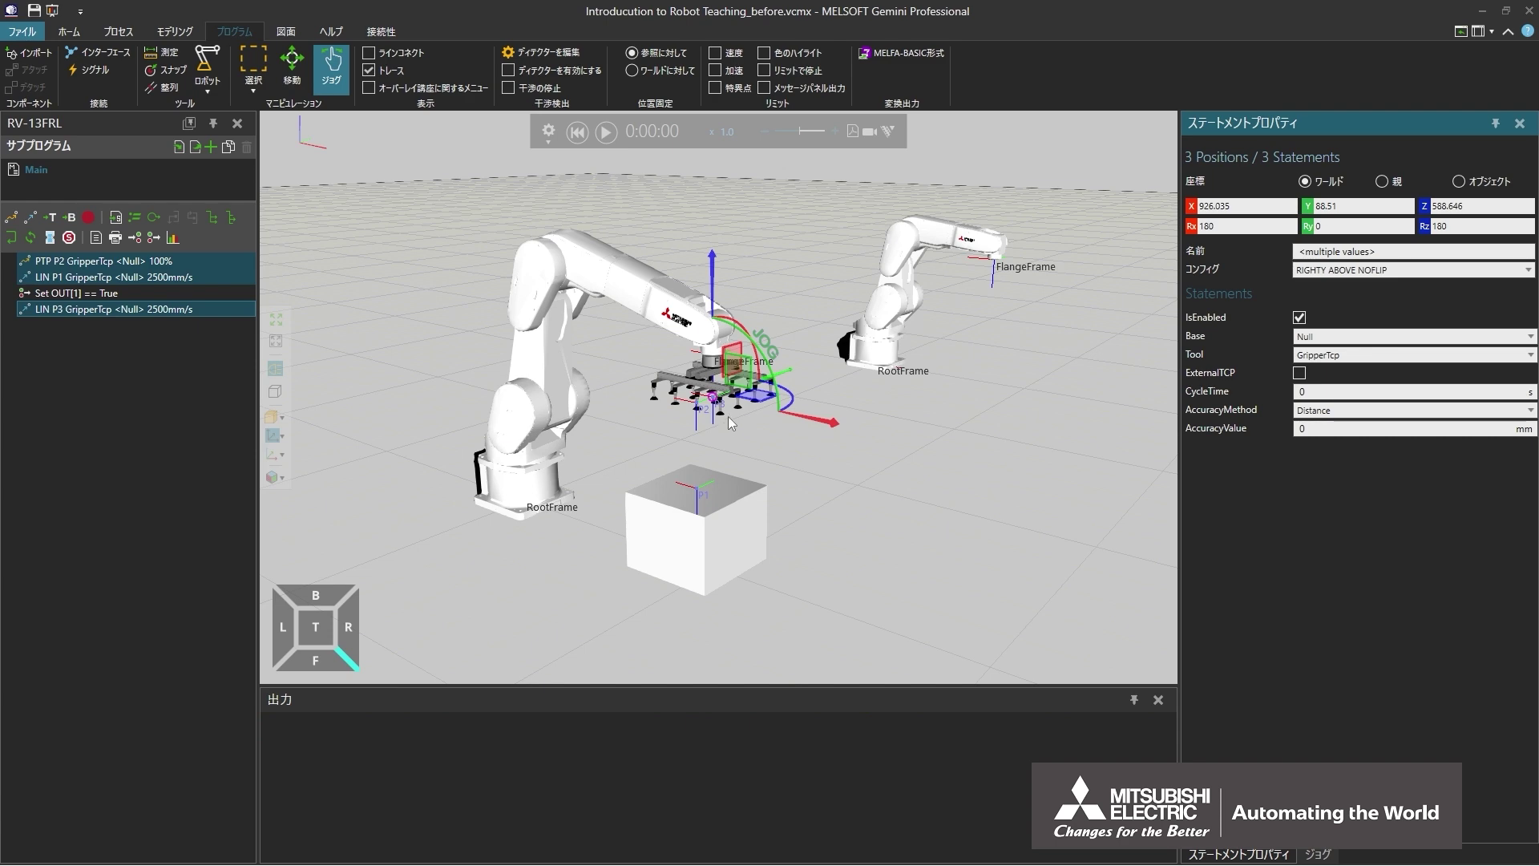
- Examine the tool center point at the suction cups and run the simulation to check the motion with GripperTcp
{"action": "scroll", "coordinate": [728, 416], "scroll_direction": "up", "scroll_amount": 5}
{"action": "right_click_drag", "start_coordinate": [716, 391], "coordinate": [727, 398]}
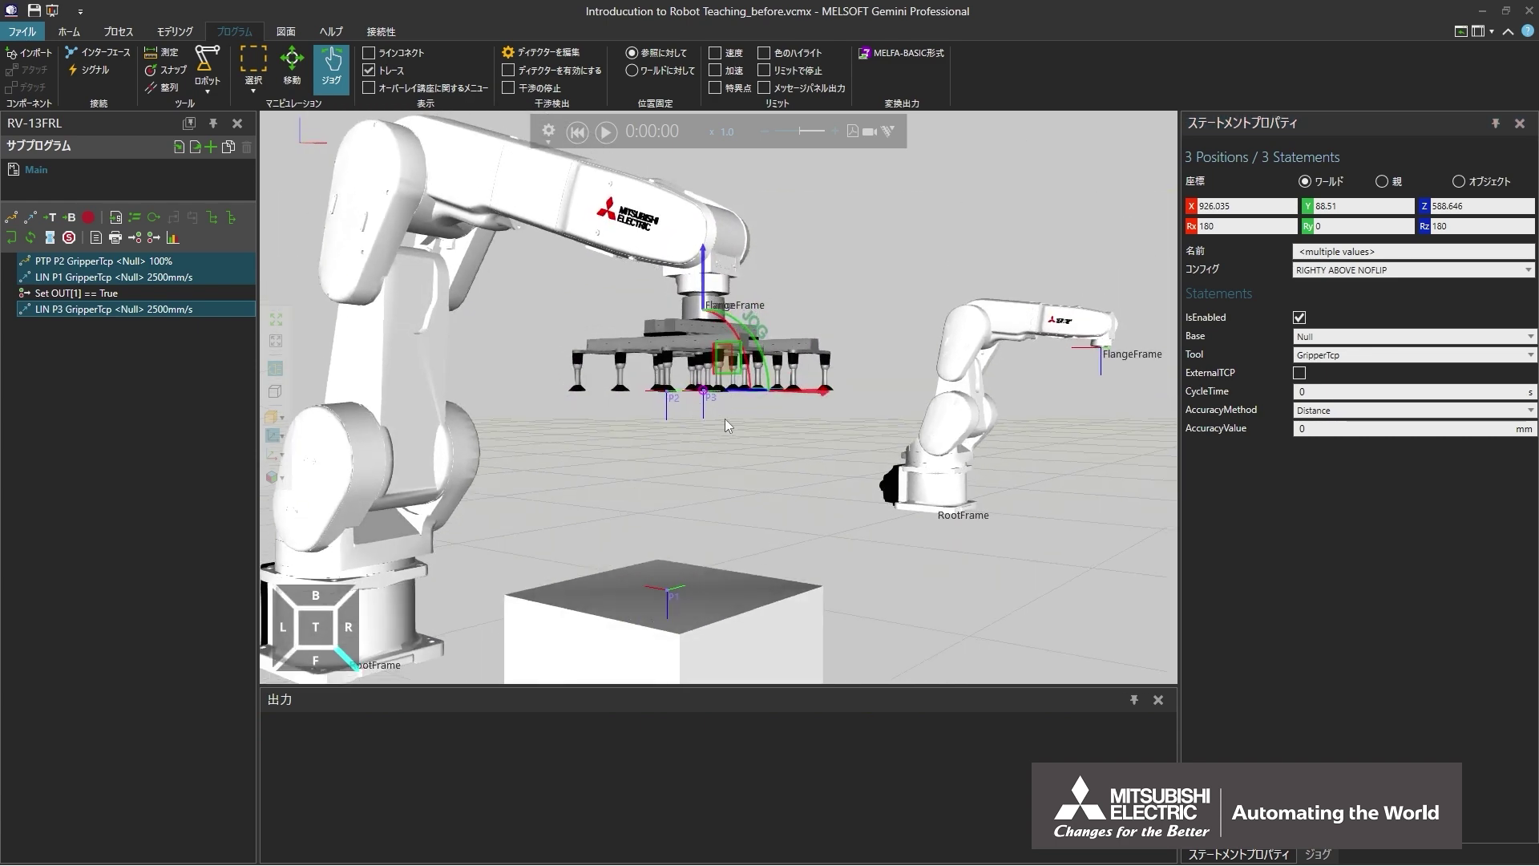
{"action": "scroll", "coordinate": [725, 417], "scroll_direction": "down", "scroll_amount": 5}
{"action": "right_click_drag", "start_coordinate": [722, 416], "coordinate": [684, 296]}
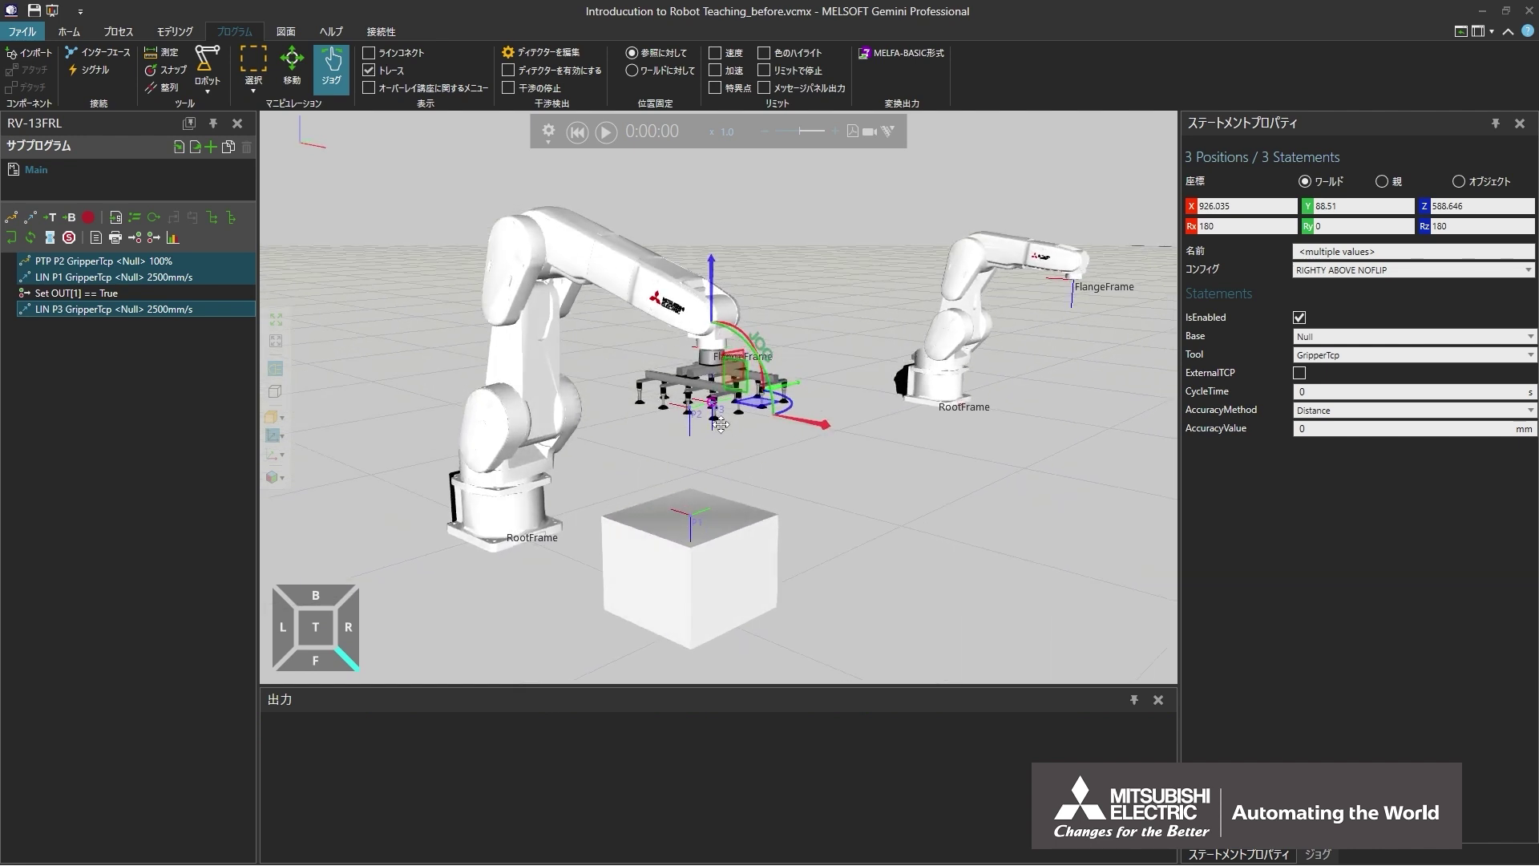
{"action": "left_click", "coordinate": [605, 132]}
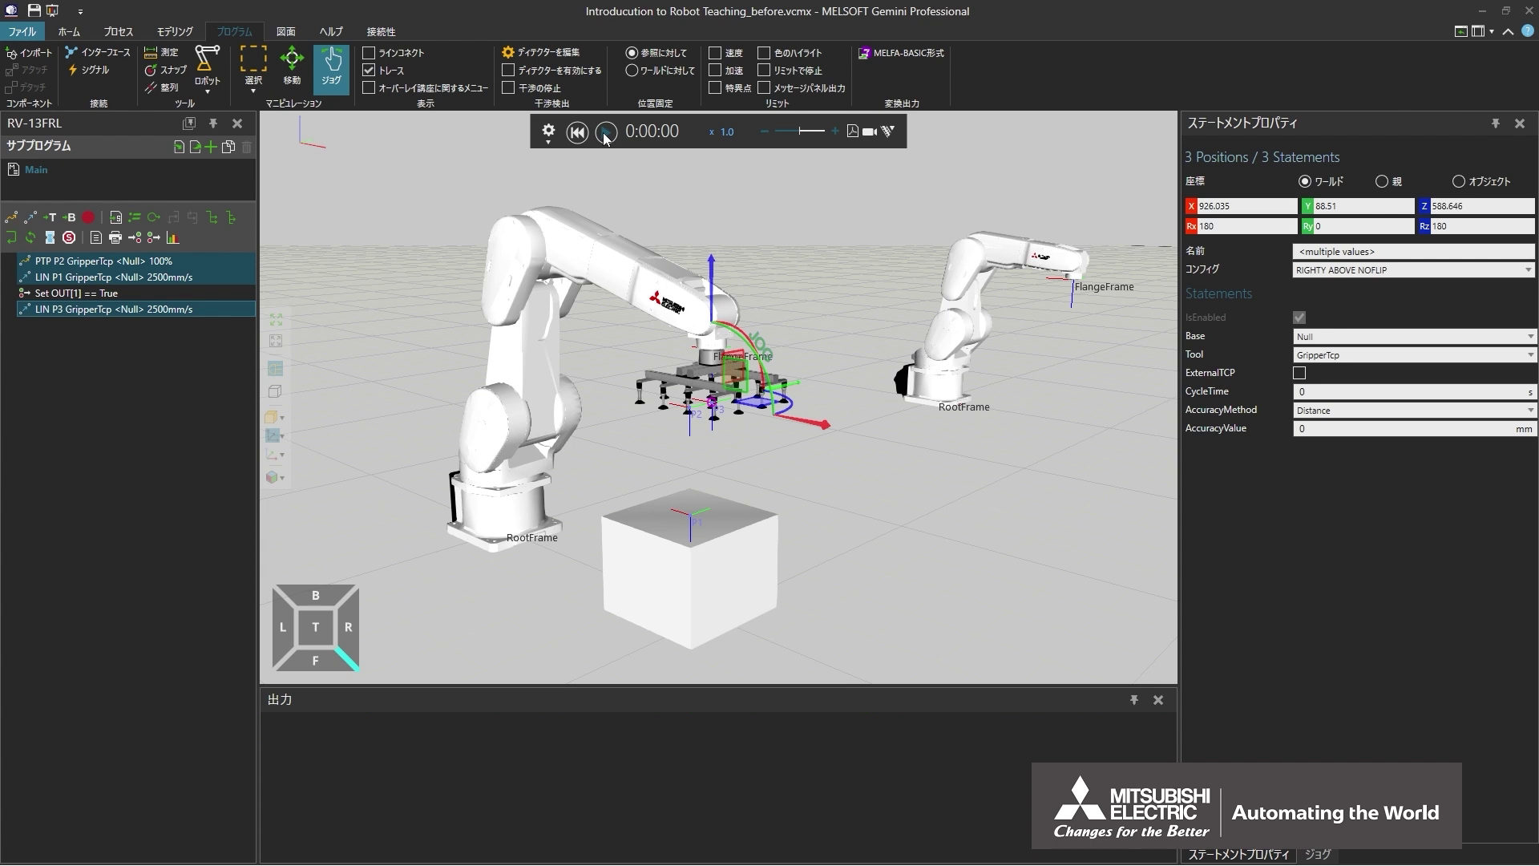
- Set the front robot's grasp action for output signal 1 to use GripperTcp, run the simulation to check the lift, and reset it
{"action": "left_click", "coordinate": [546, 229]}
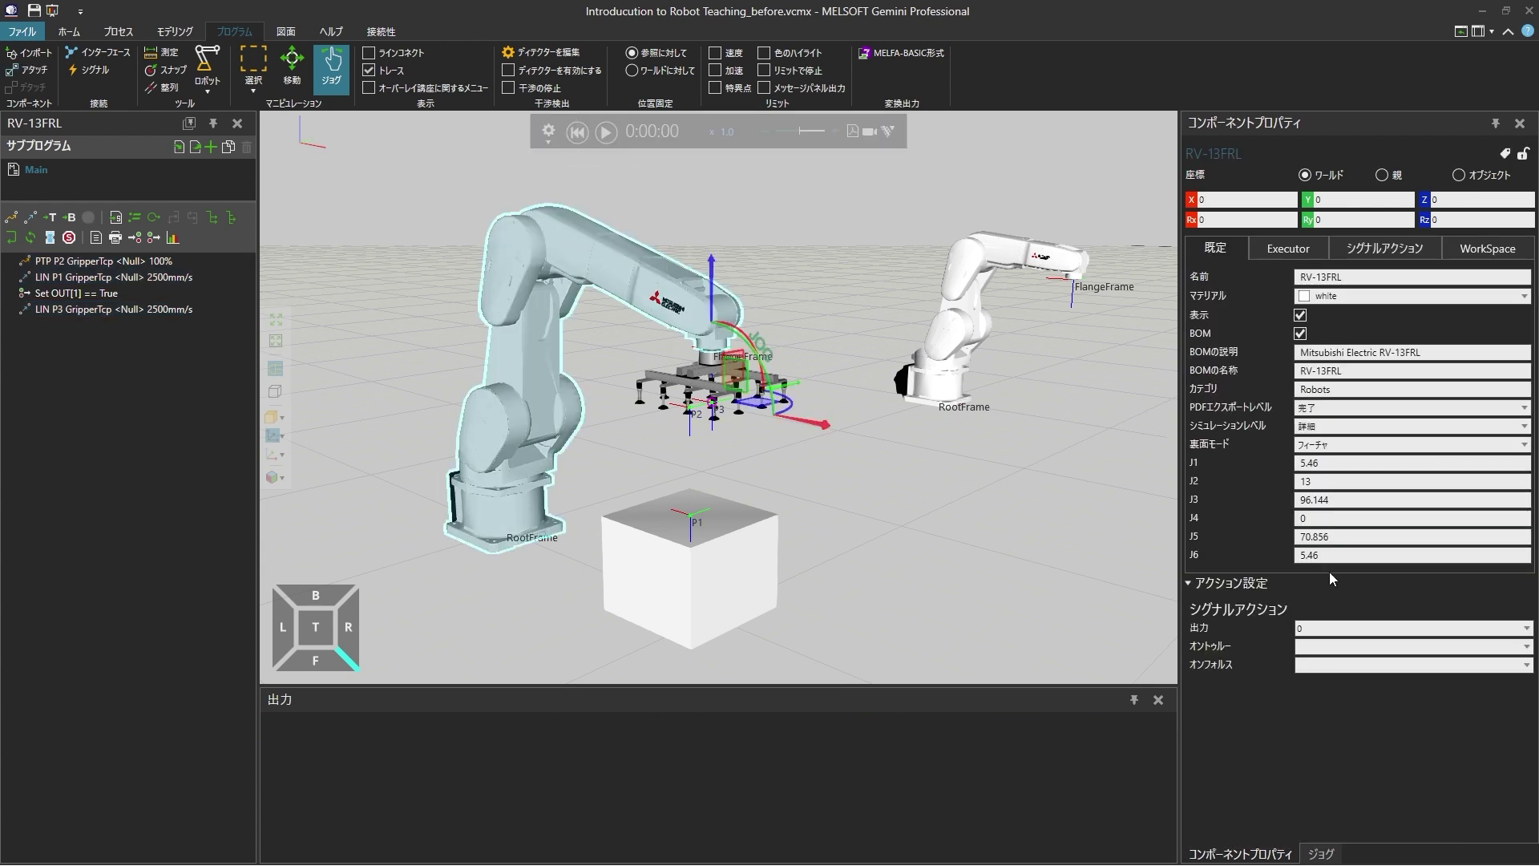
{"action": "left_click", "coordinate": [1338, 629]}
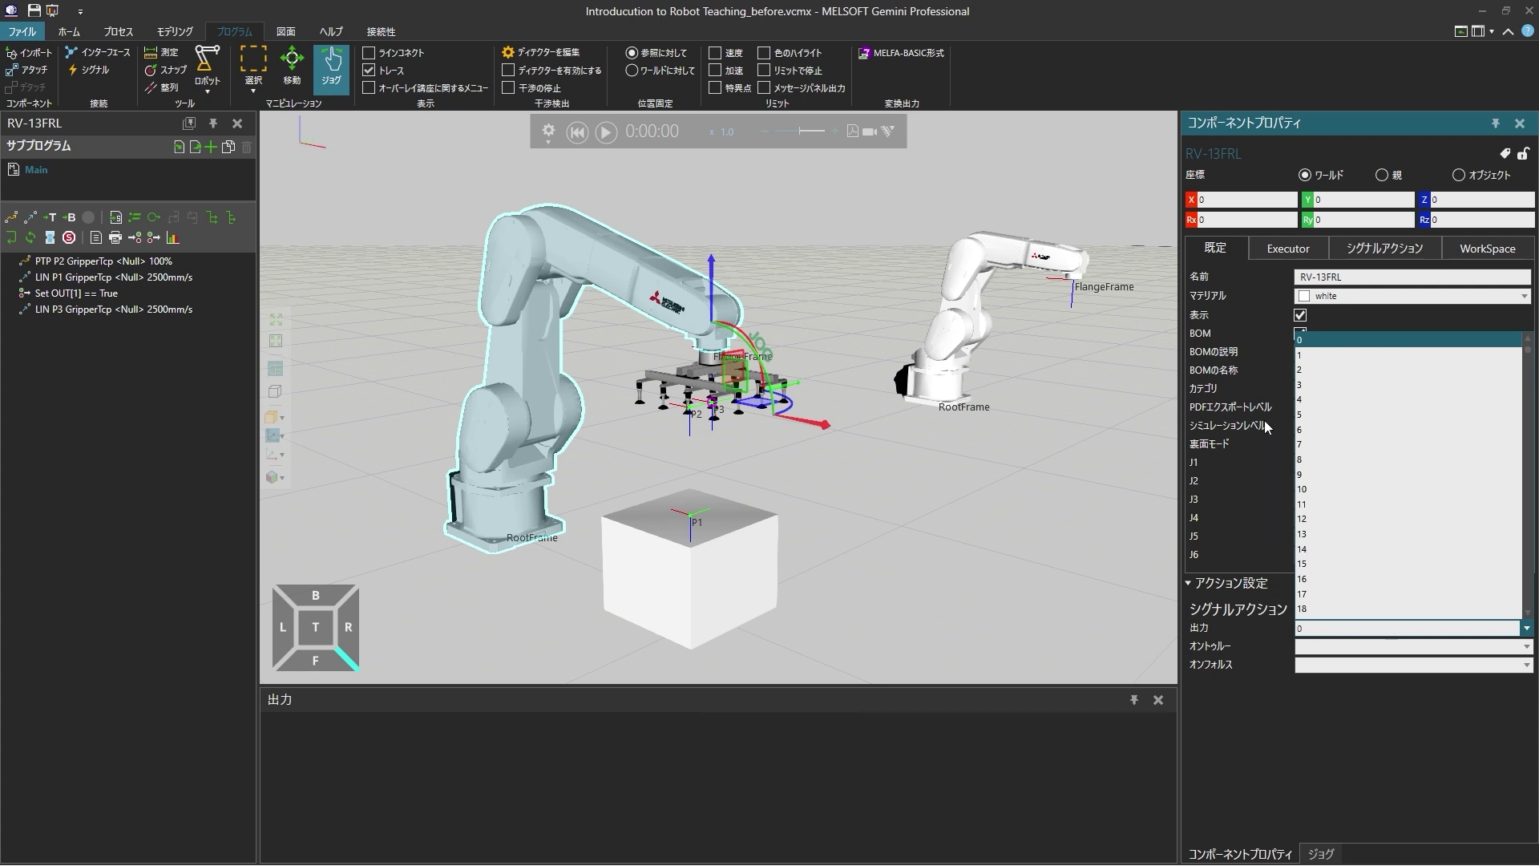
{"action": "left_click", "coordinate": [1302, 356]}
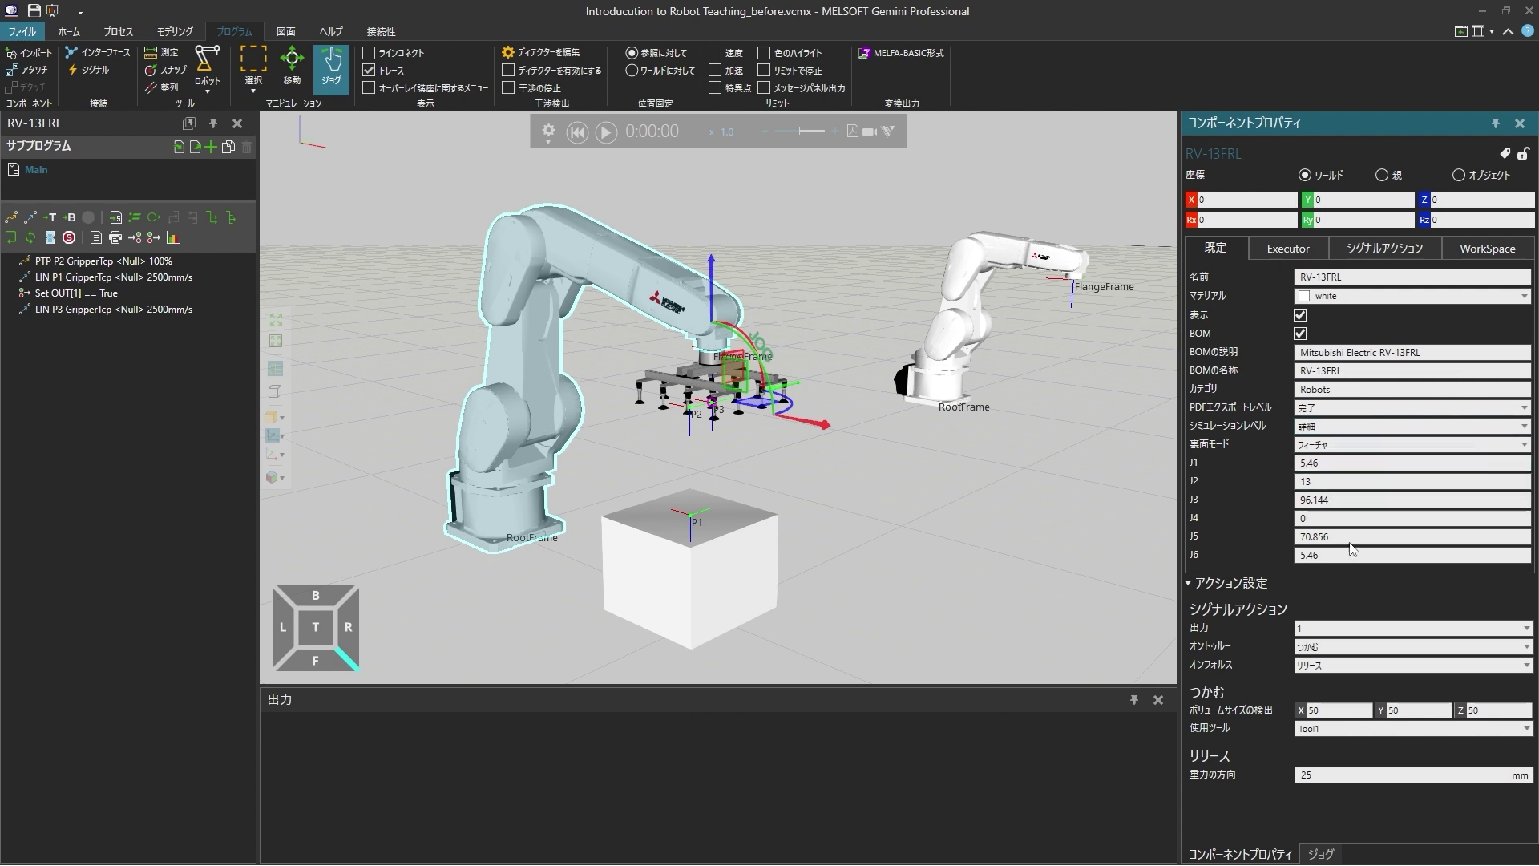
{"action": "left_click", "coordinate": [1362, 728]}
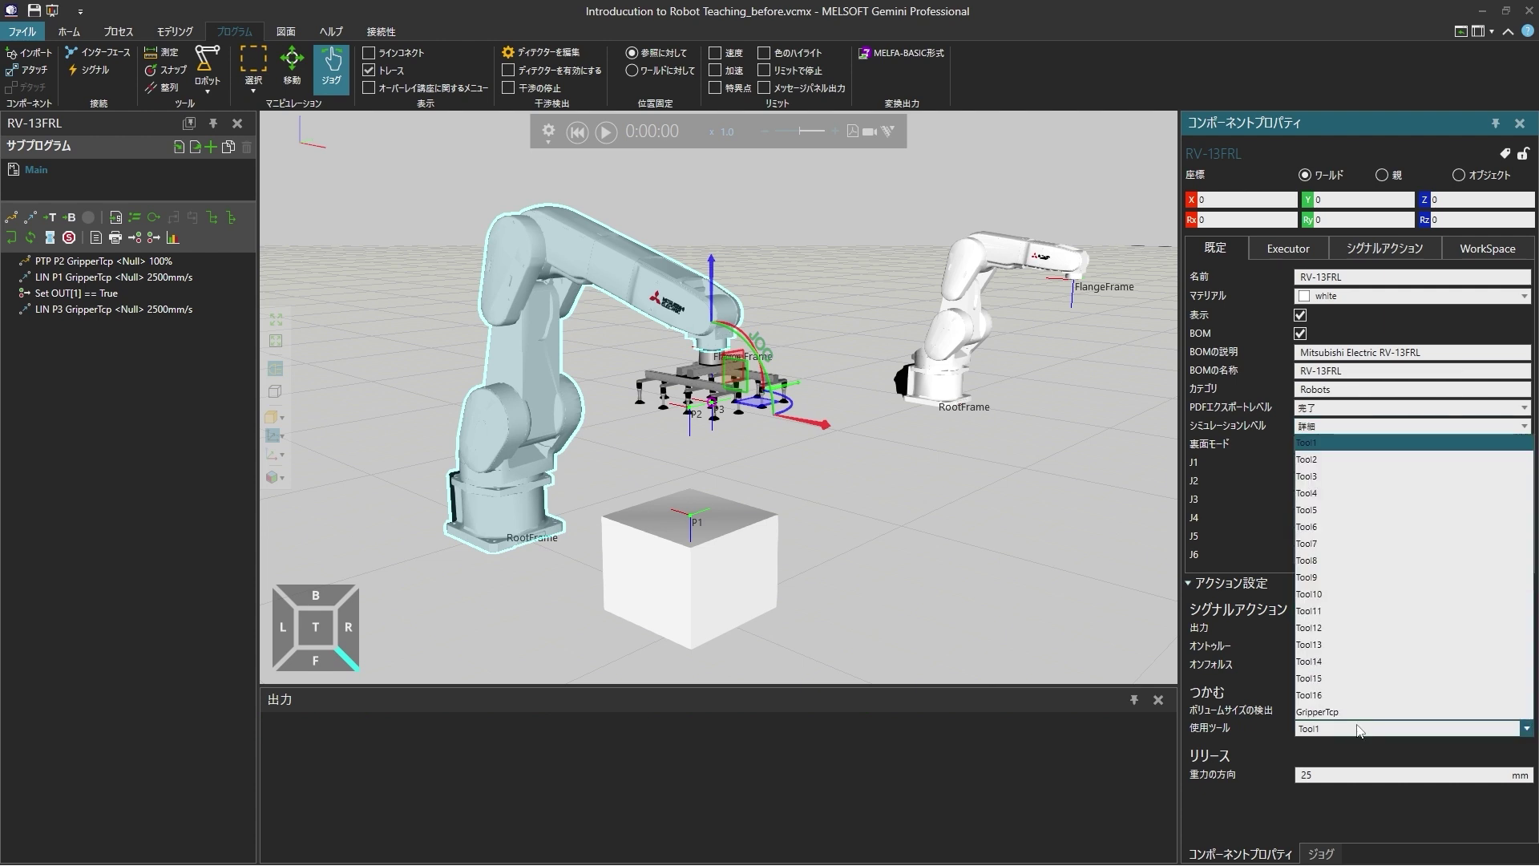
{"action": "left_click", "coordinate": [1360, 714]}
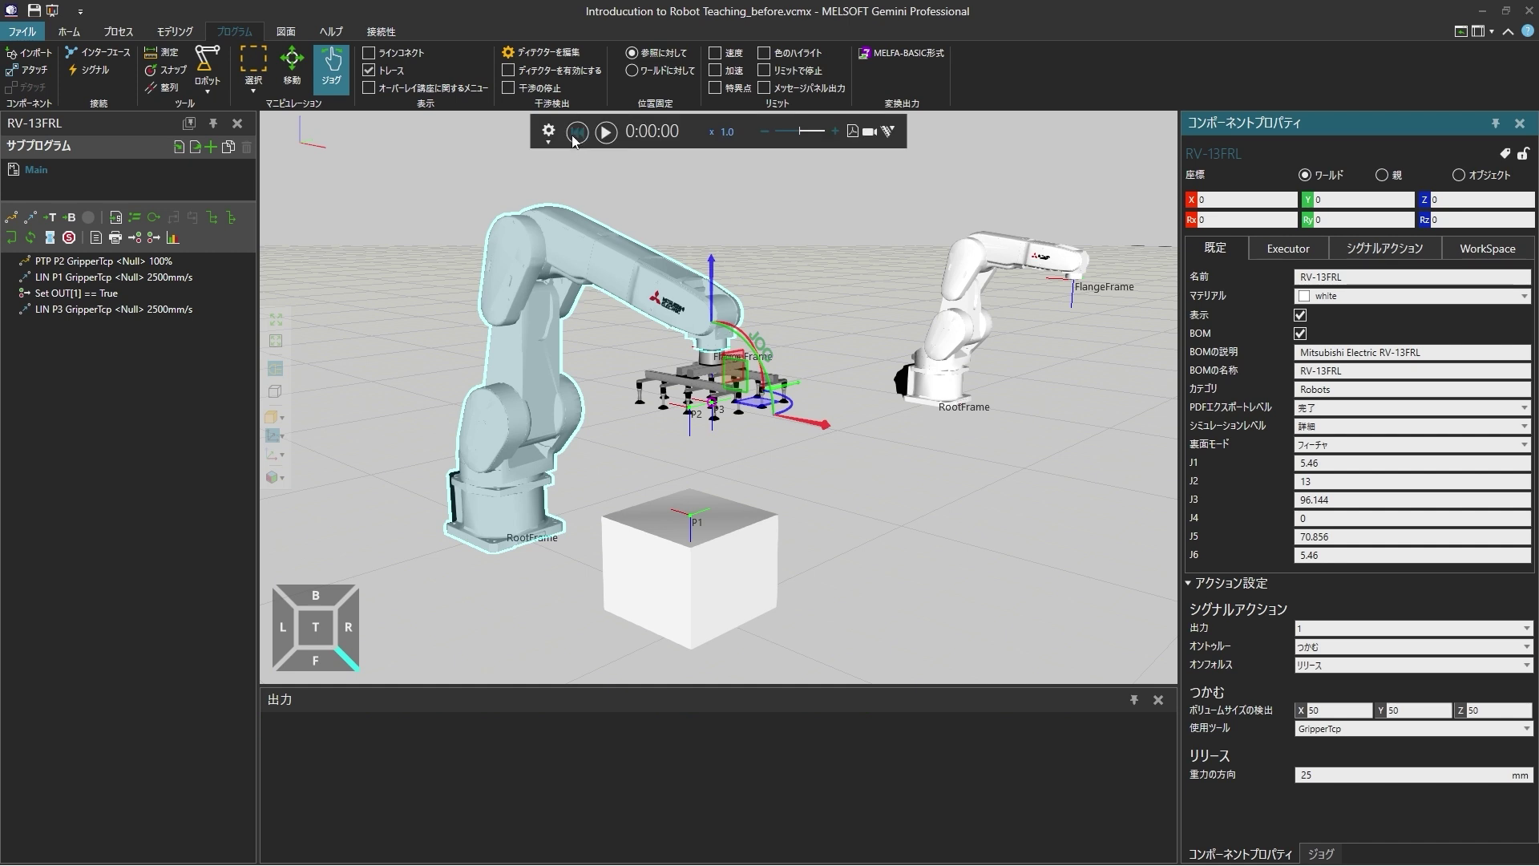
{"action": "left_click", "coordinate": [608, 136]}
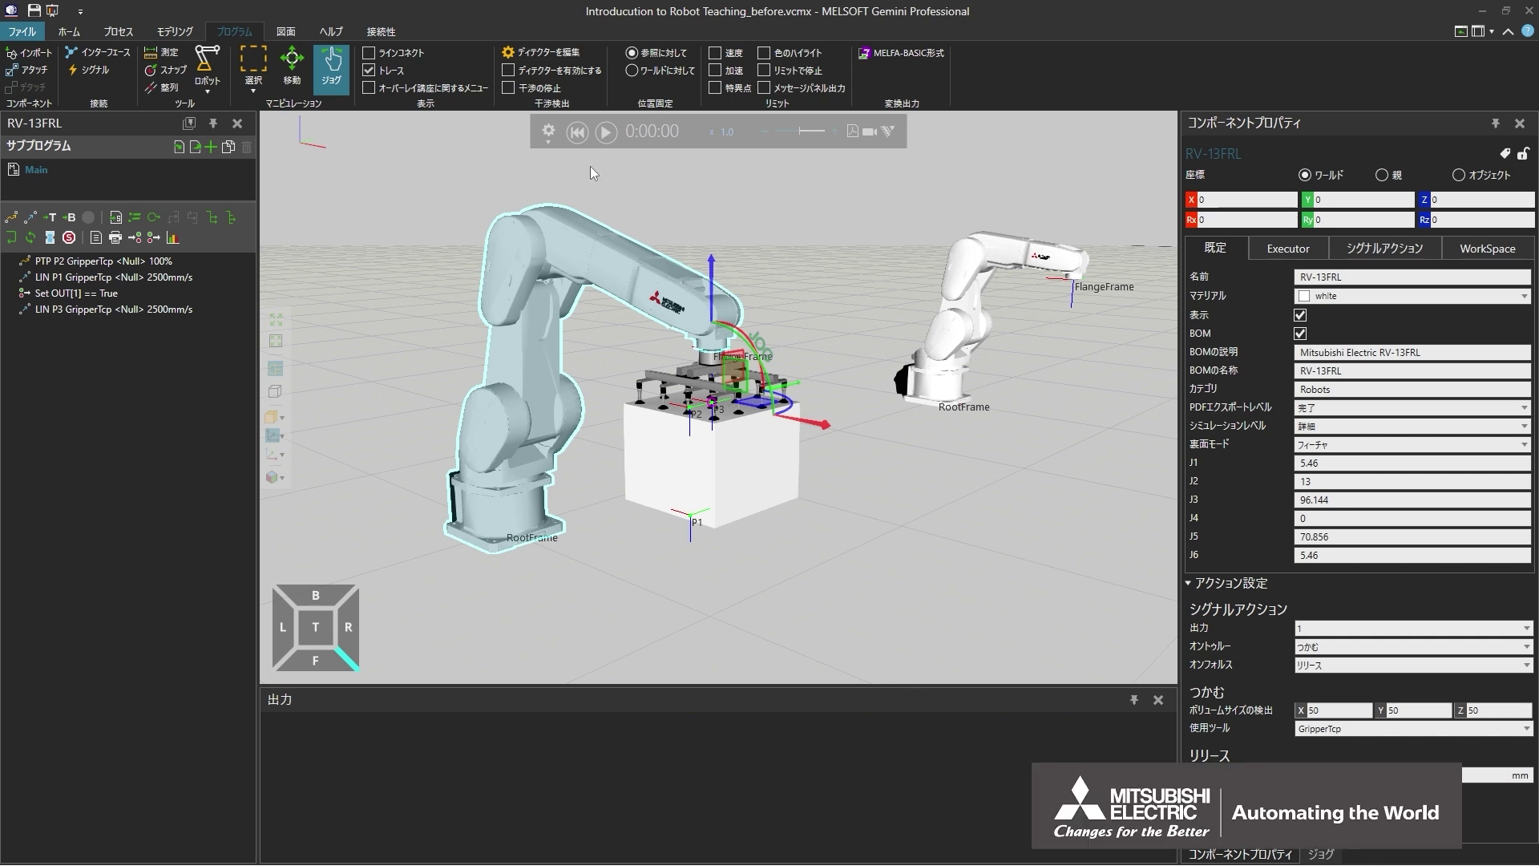
{"action": "left_click", "coordinate": [576, 132]}
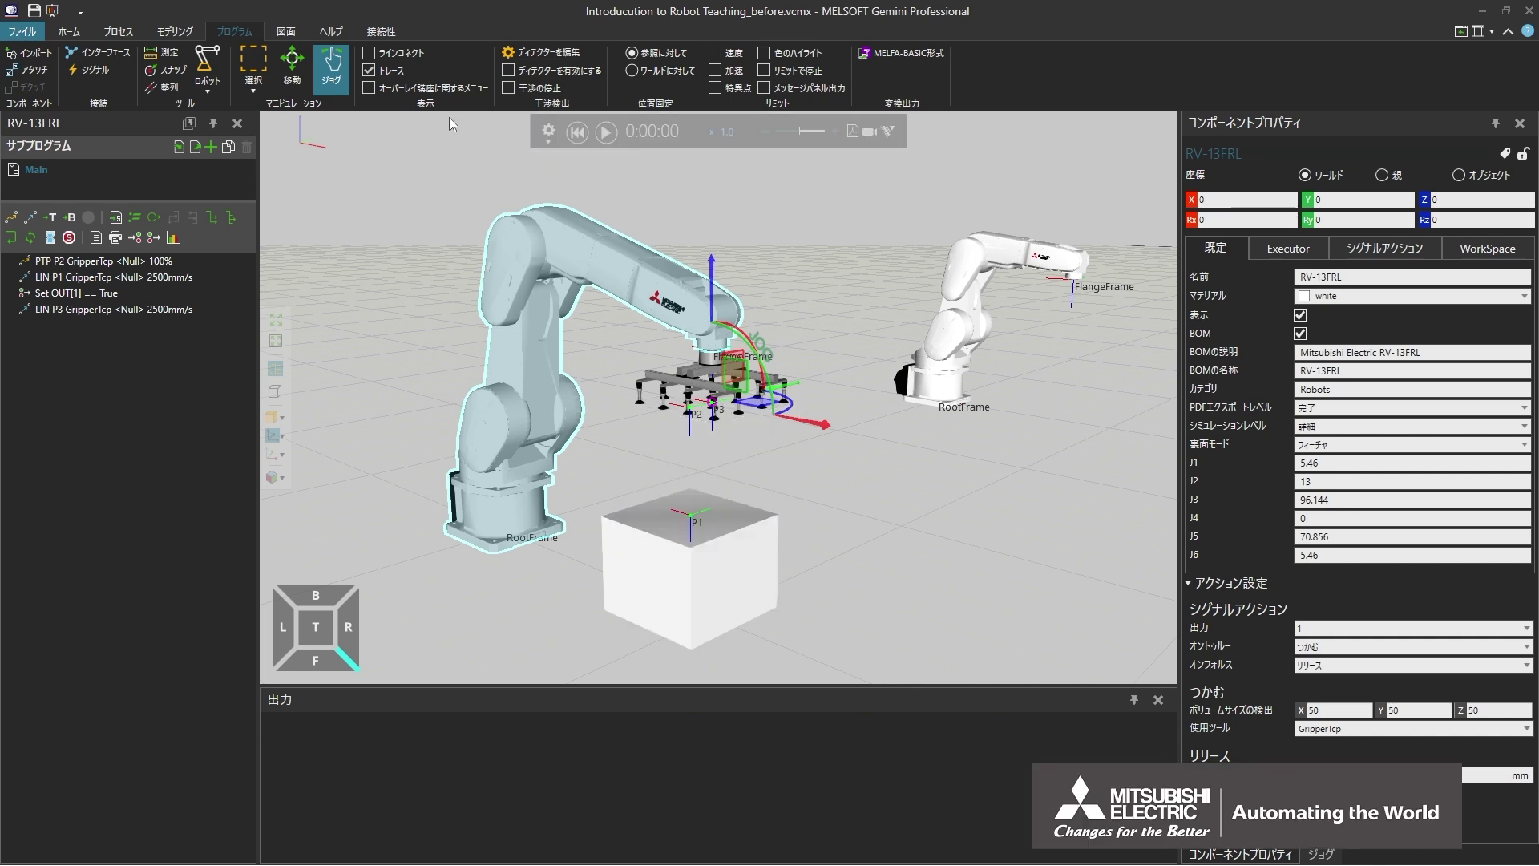
- Exchange the gripper-carrying front robot with the rear robot, including base and tool names, and run the simulation to check the box lift
{"action": "left_click", "coordinate": [223, 84]}
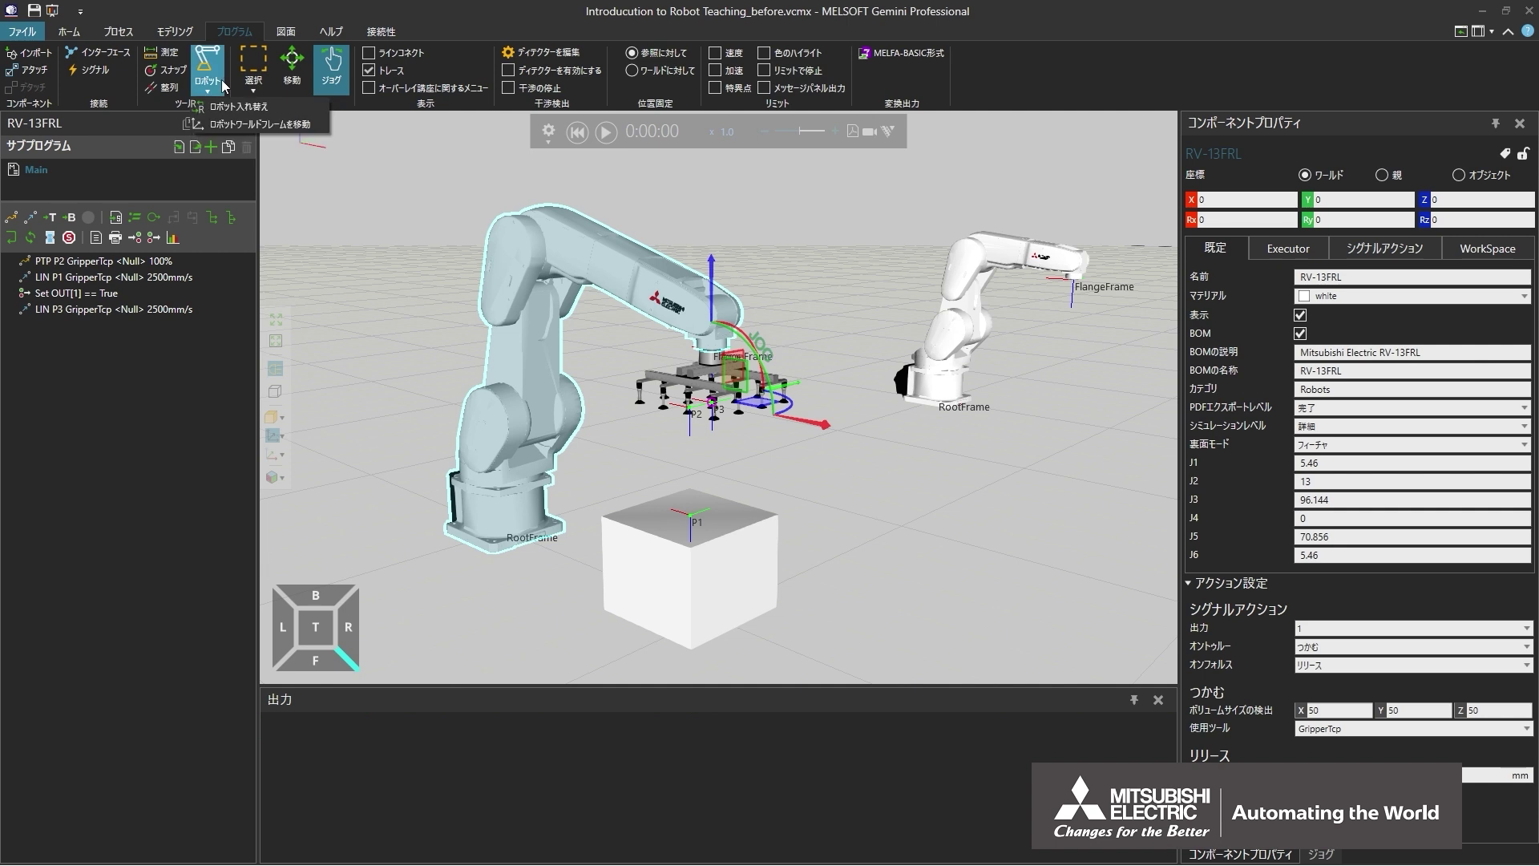
{"action": "left_click", "coordinate": [234, 107]}
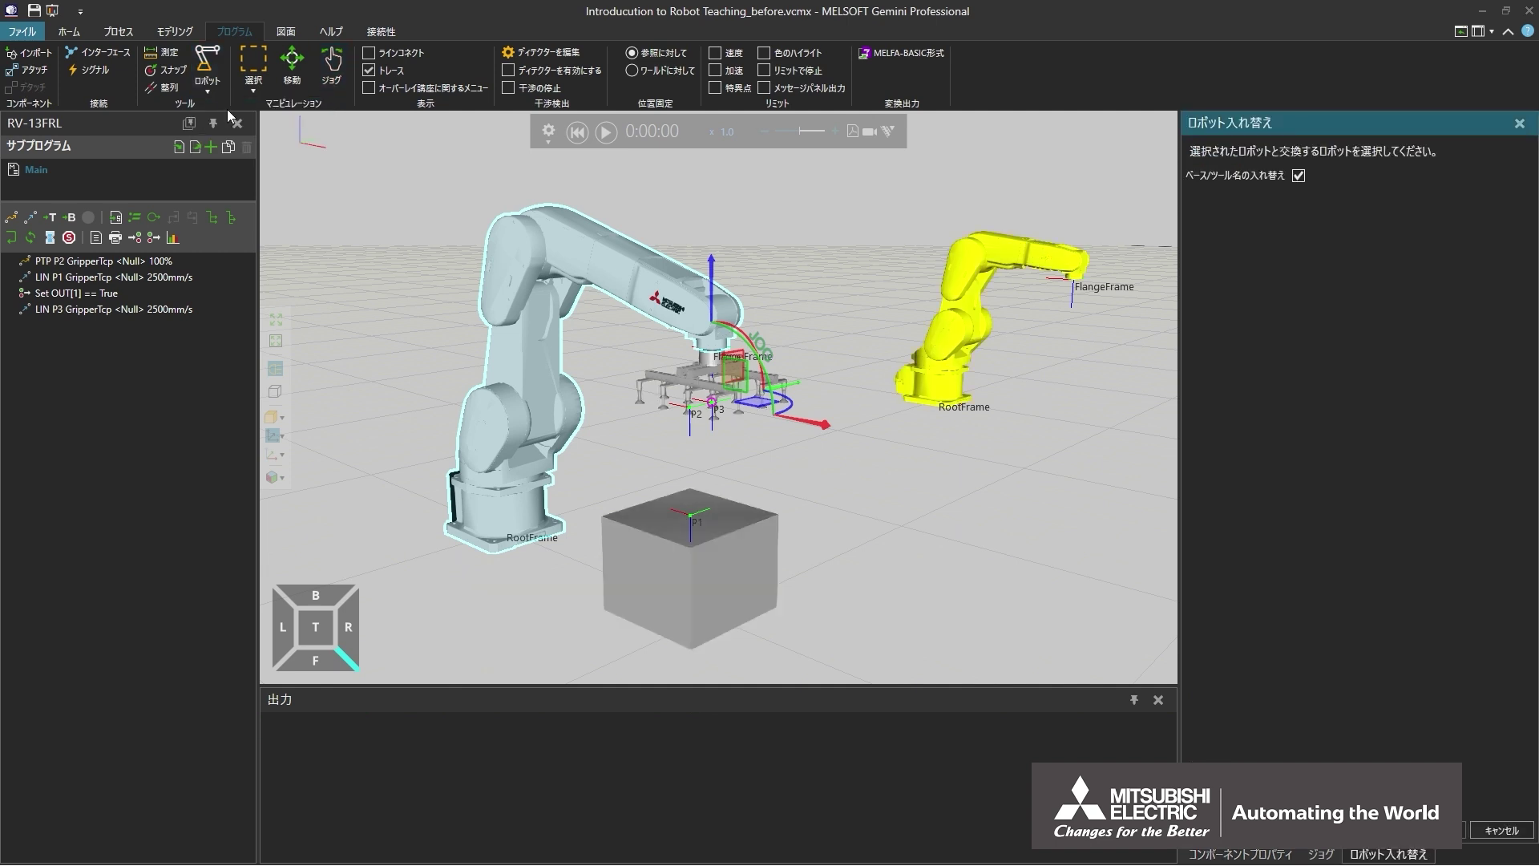
{"action": "left_click", "coordinate": [958, 305]}
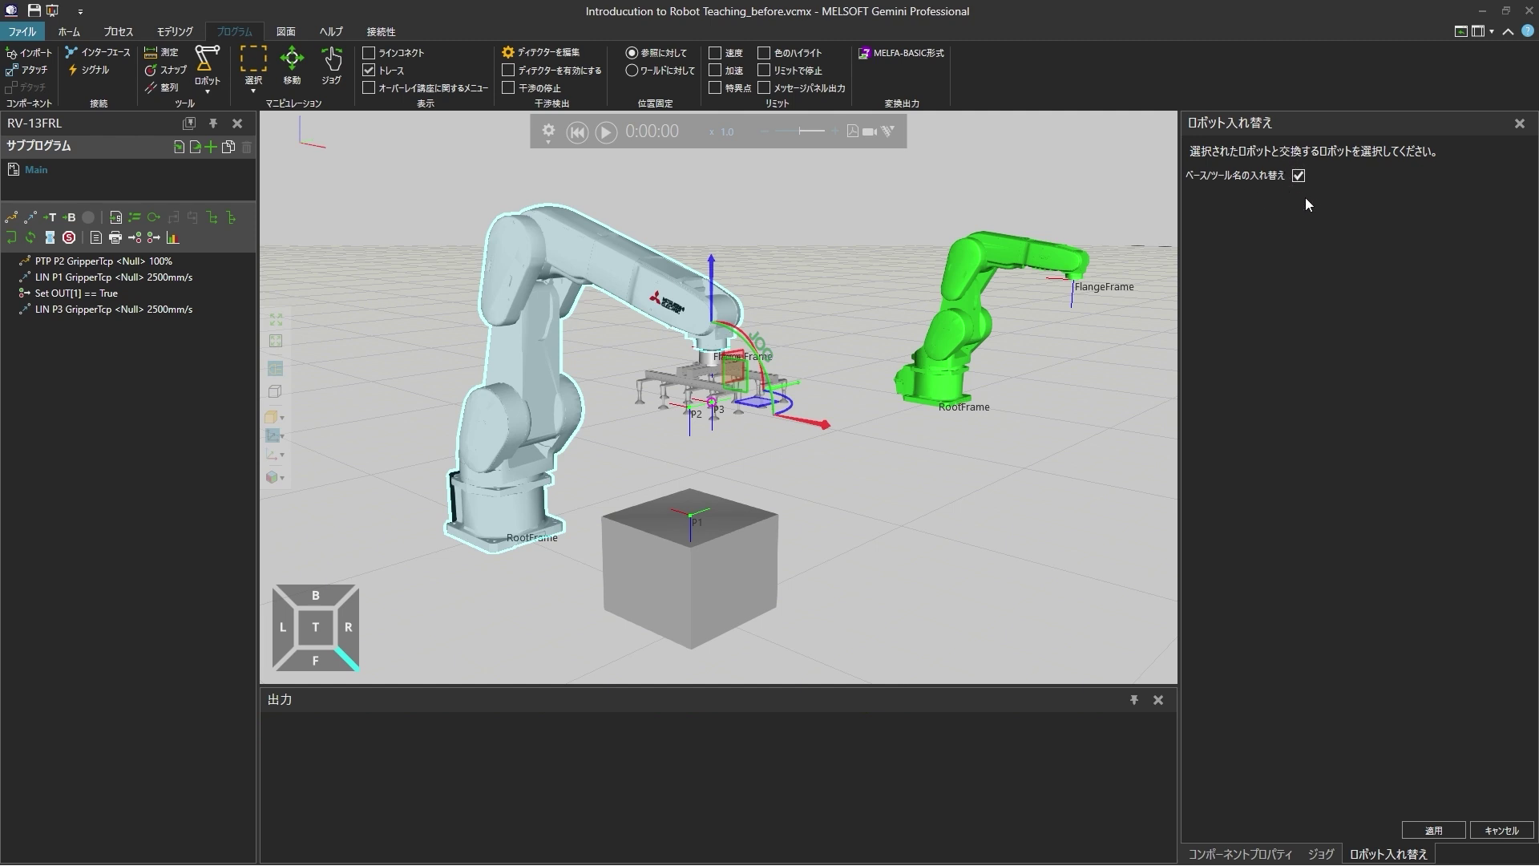
{"action": "left_click", "coordinate": [1408, 825]}
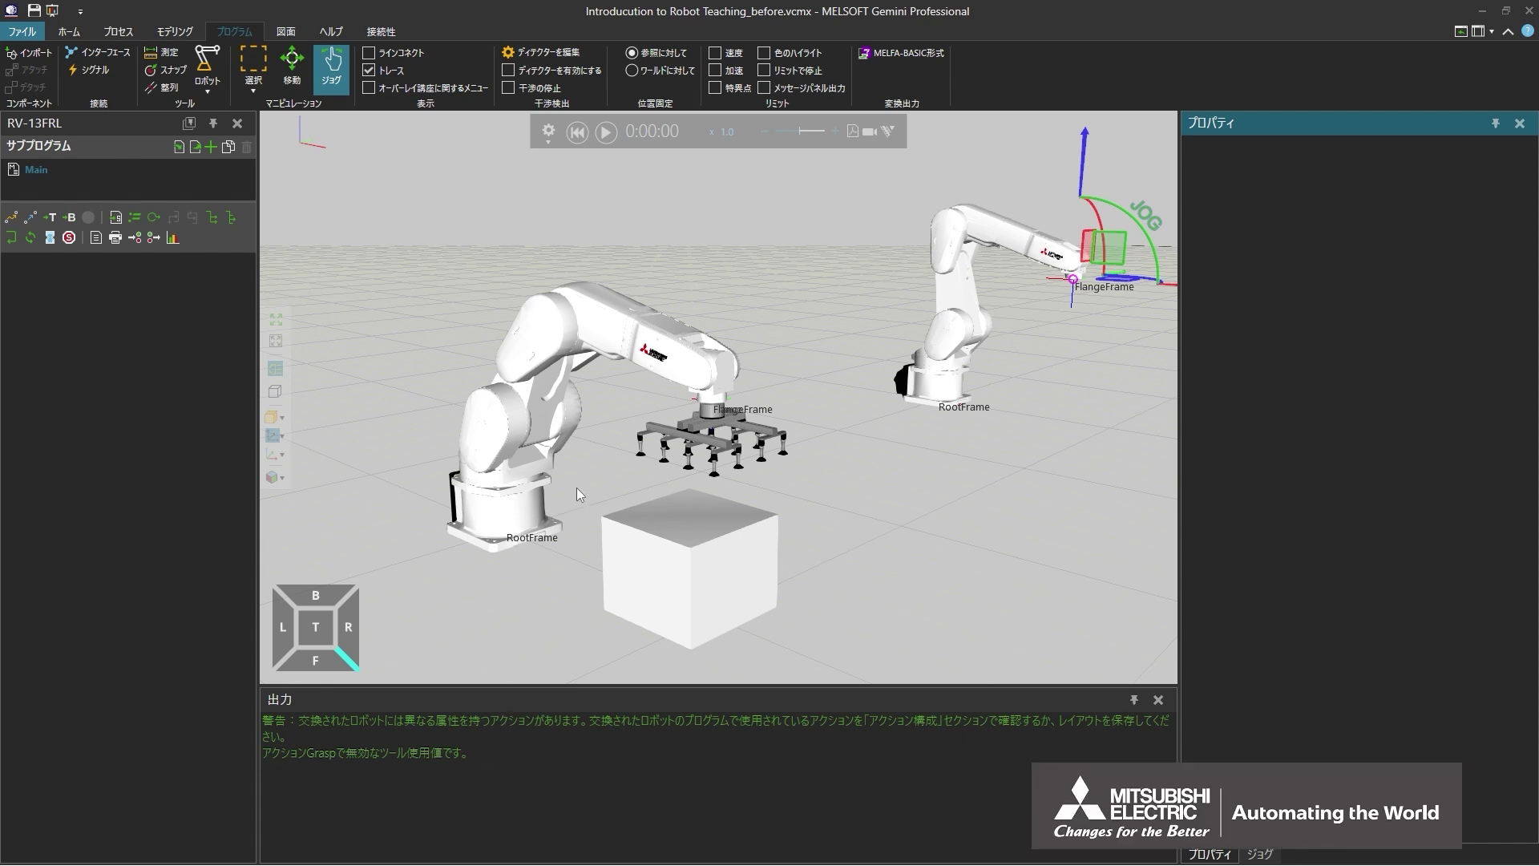
{"action": "left_click", "coordinate": [606, 132]}
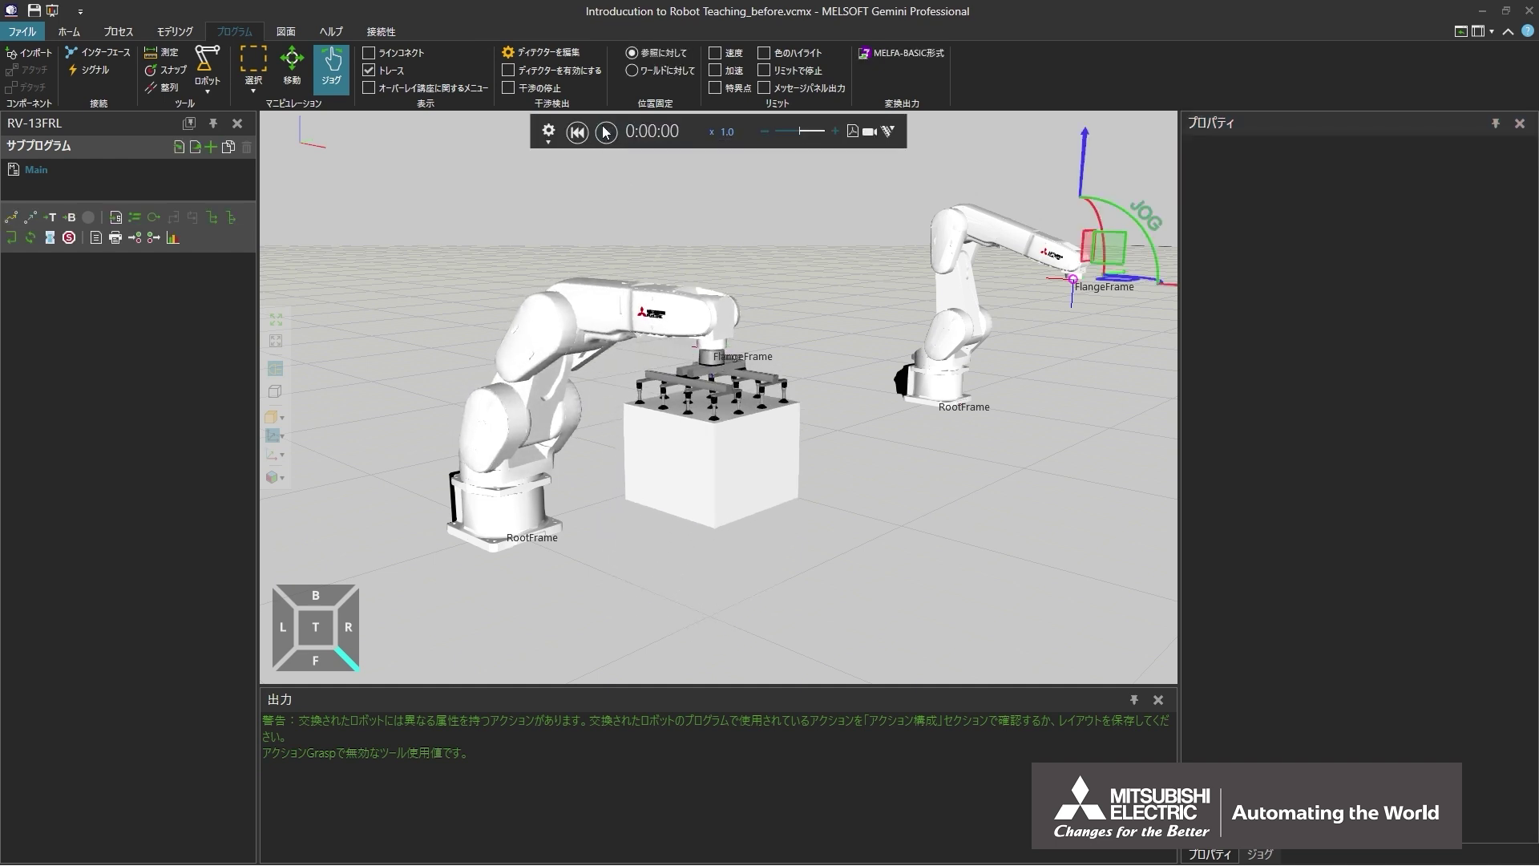